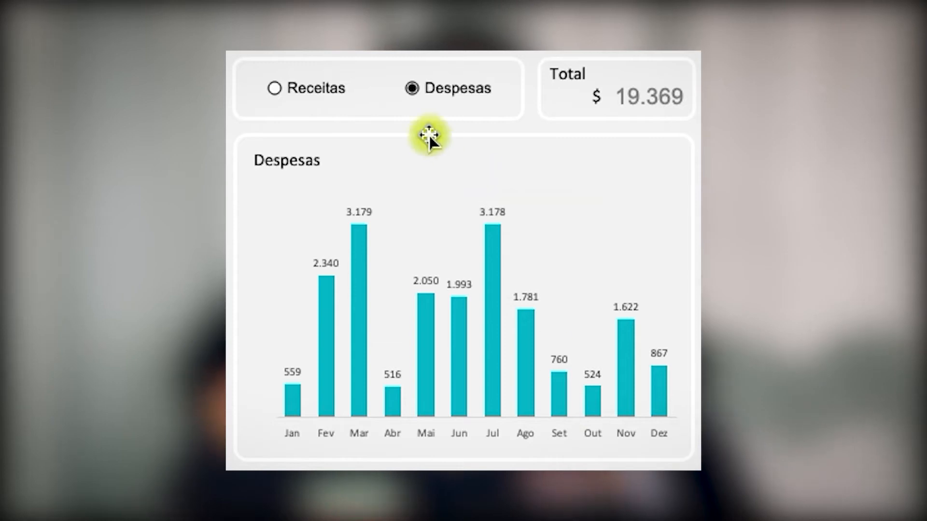
- Switch the finished dashboard between Receitas and Despesas to examine how its chart title, columns and total respond
click(302, 84)
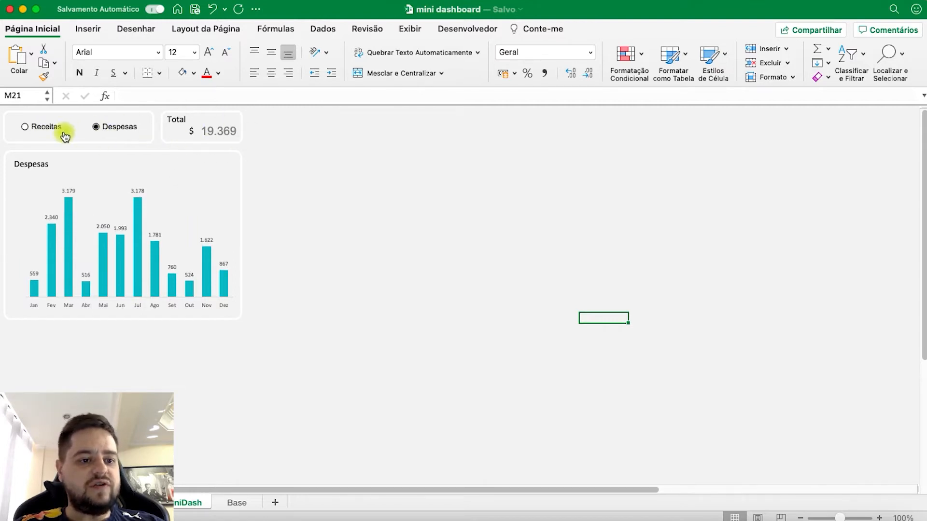
click(40, 135)
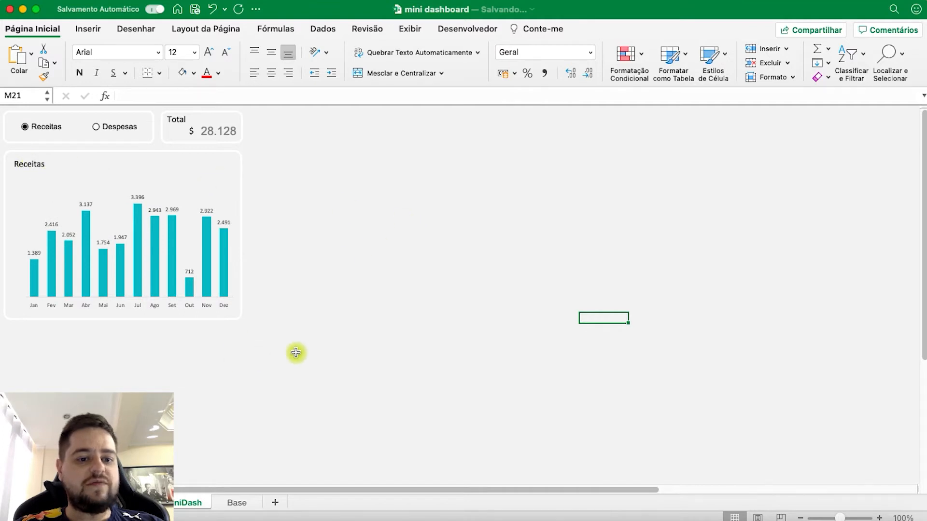
click(325, 345)
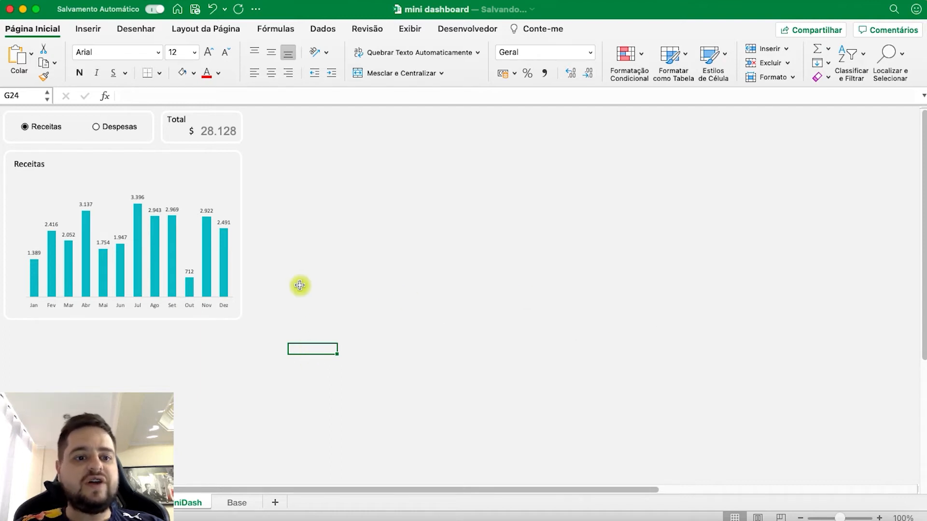
click(96, 129)
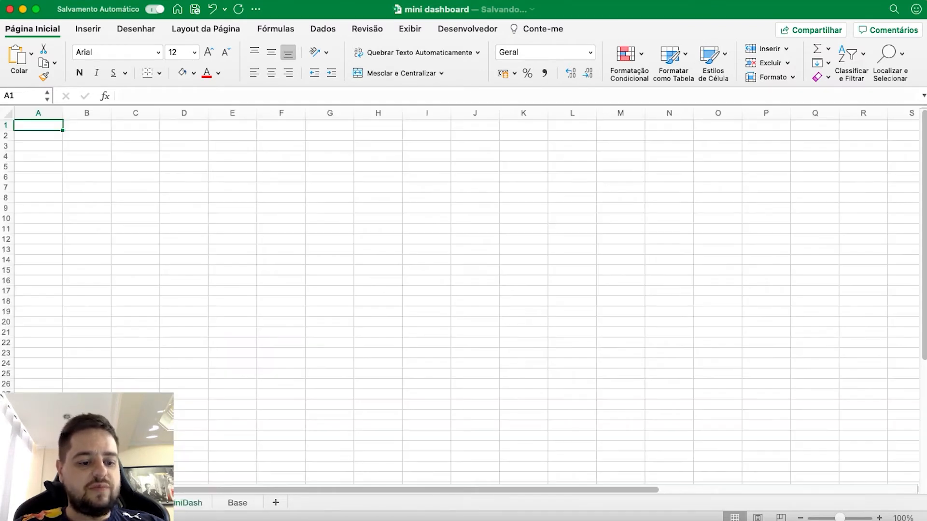
- Insert an option button form control on the blank dashboard sheet and position it over cells A1:B2
click(72, 503)
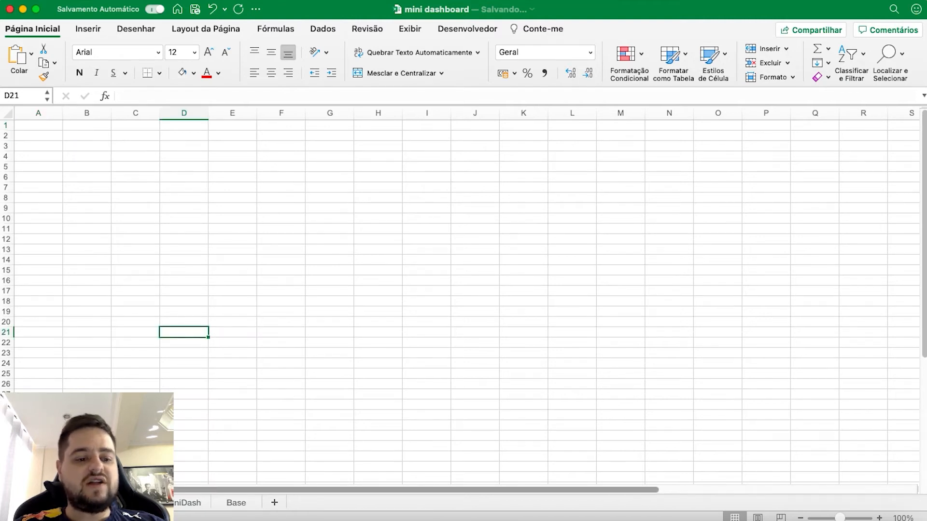
click(107, 503)
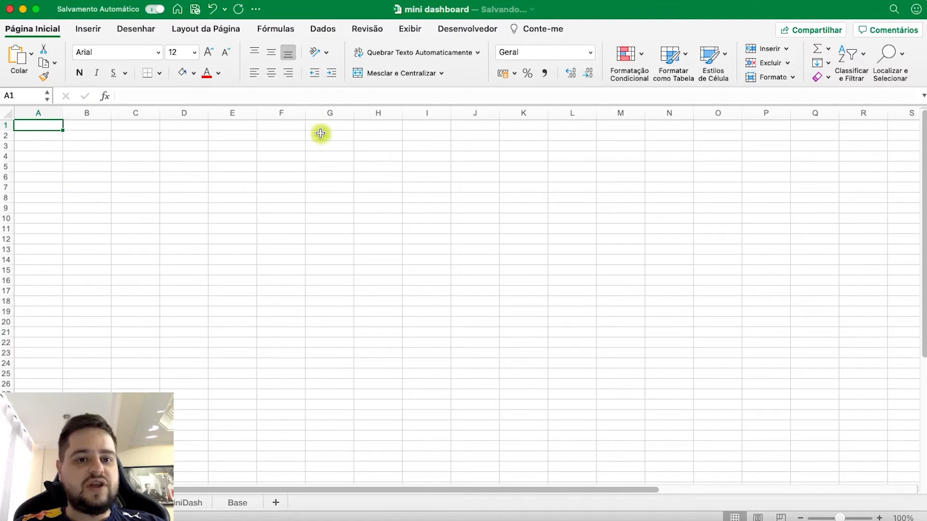
click(464, 32)
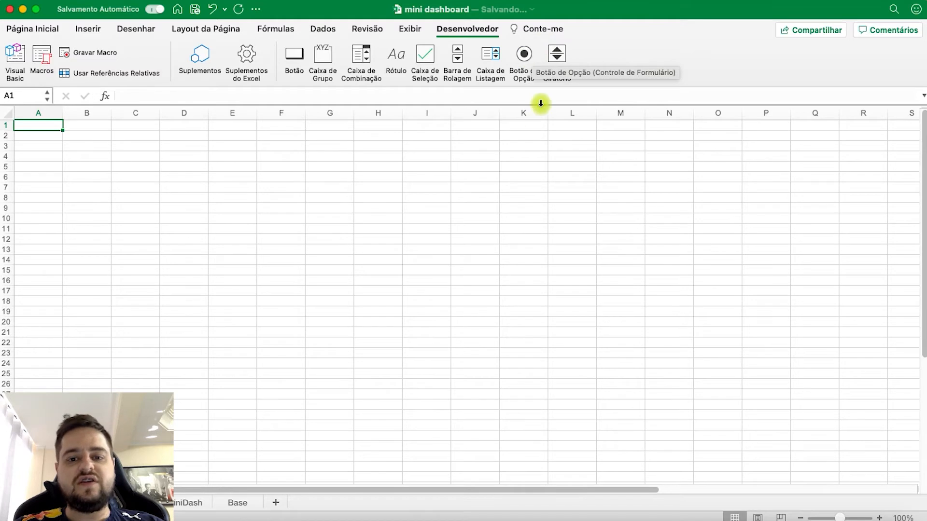
click(524, 54)
click(37, 125)
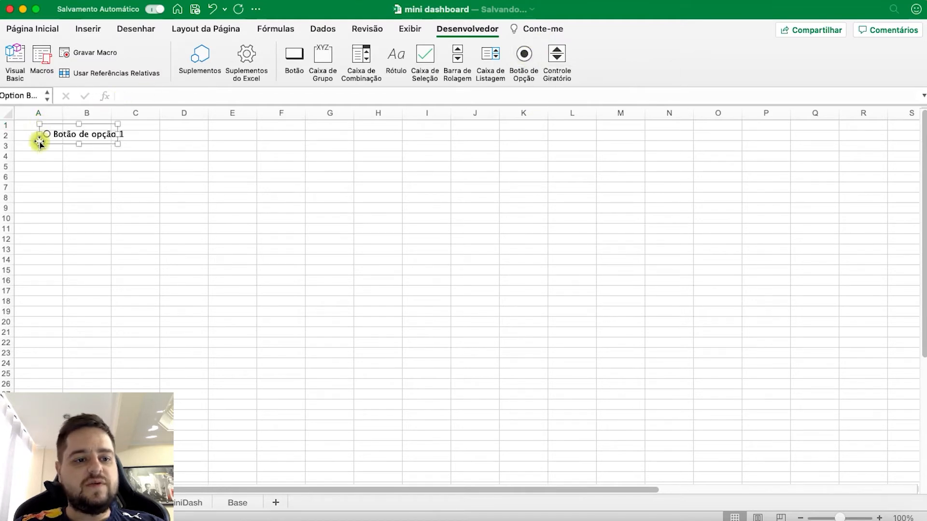
drag(100, 143, 85, 141)
- Duplicate the option button and place the copy directly below the original, aligned with it over rows 3 and 4
click(167, 153)
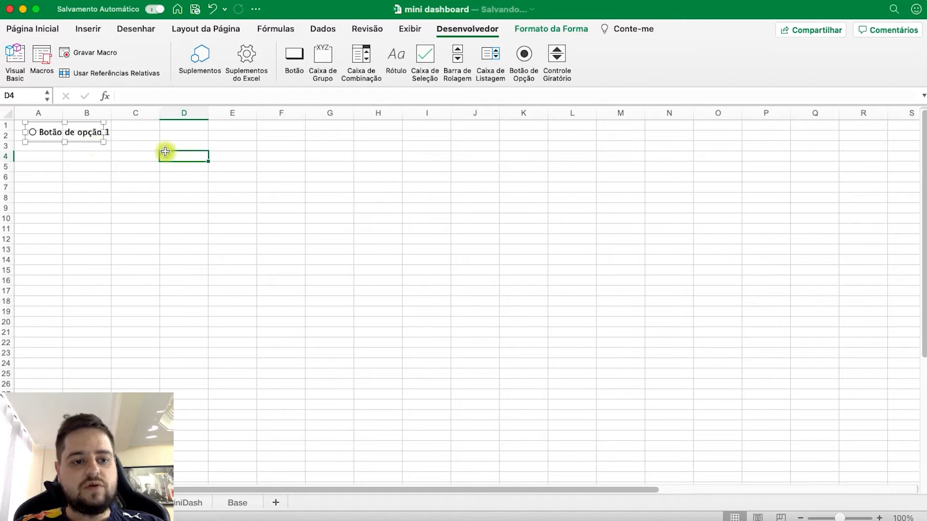
key(super+v)
drag(238, 175, 157, 141)
click(171, 186)
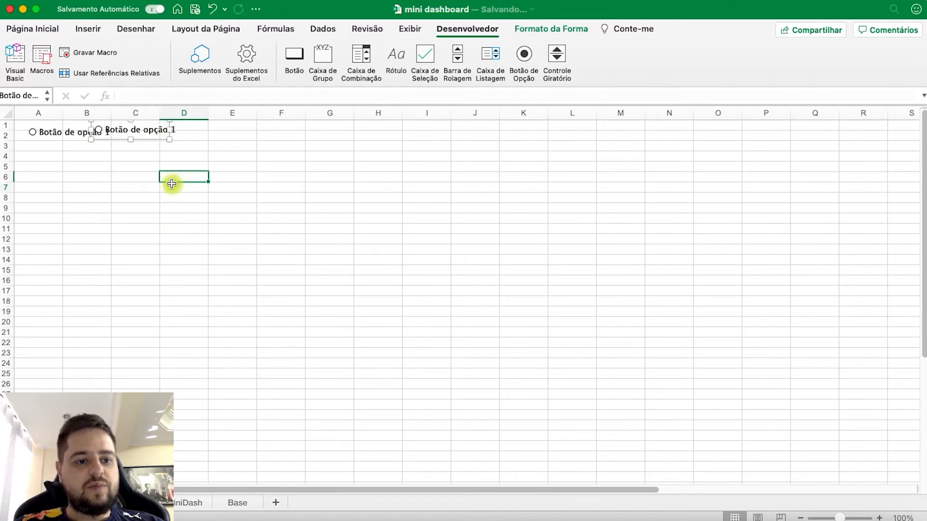
right_click(156, 133)
click(142, 183)
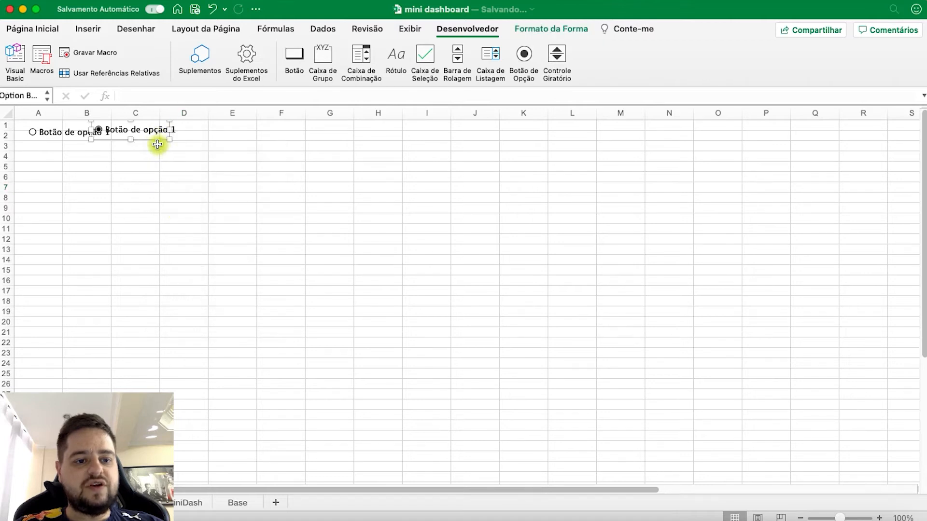
drag(156, 143, 90, 165)
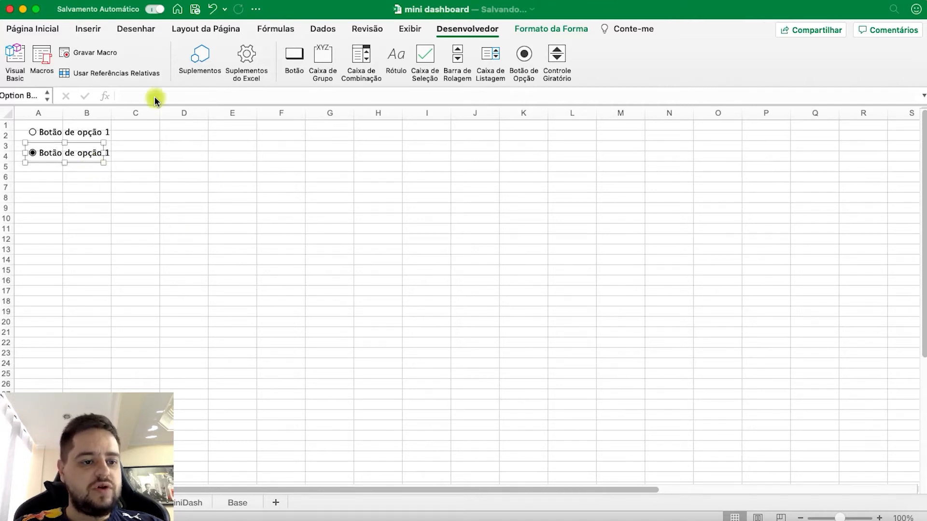
- Change the label of the upper option button to Receitas
right_click(42, 133)
click(419, 225)
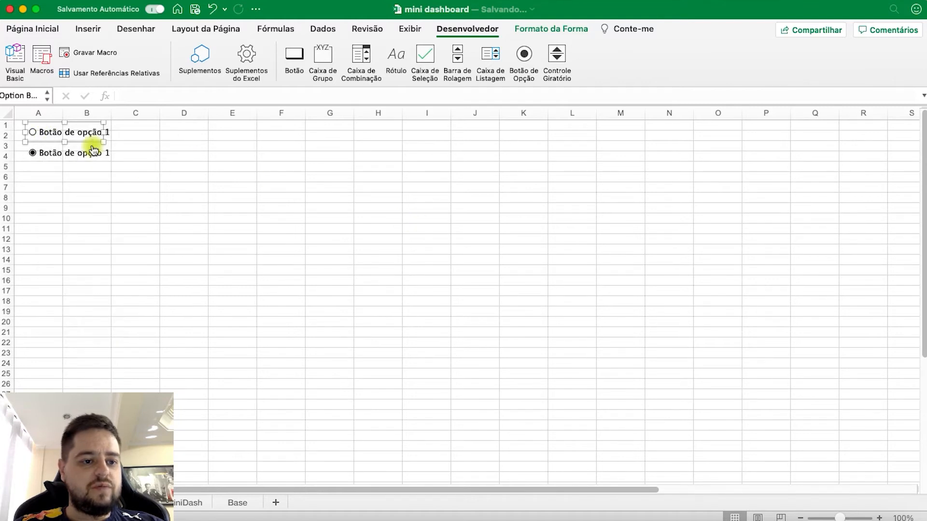
click(42, 132)
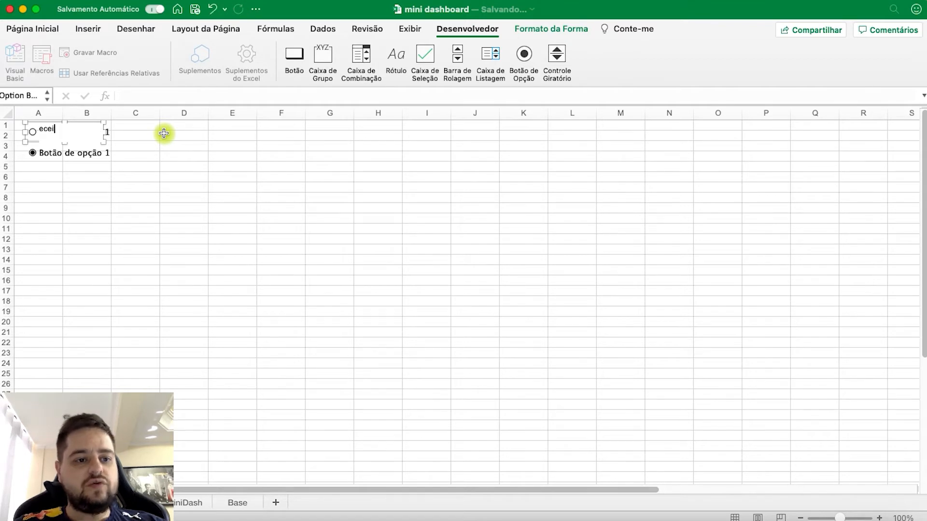
text(eceitas)
click(137, 223)
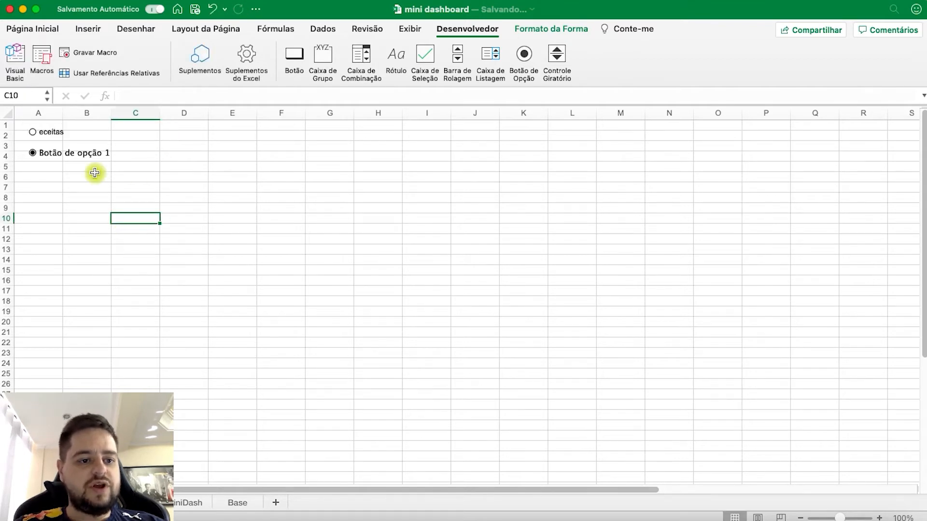
right_click(38, 133)
click(151, 175)
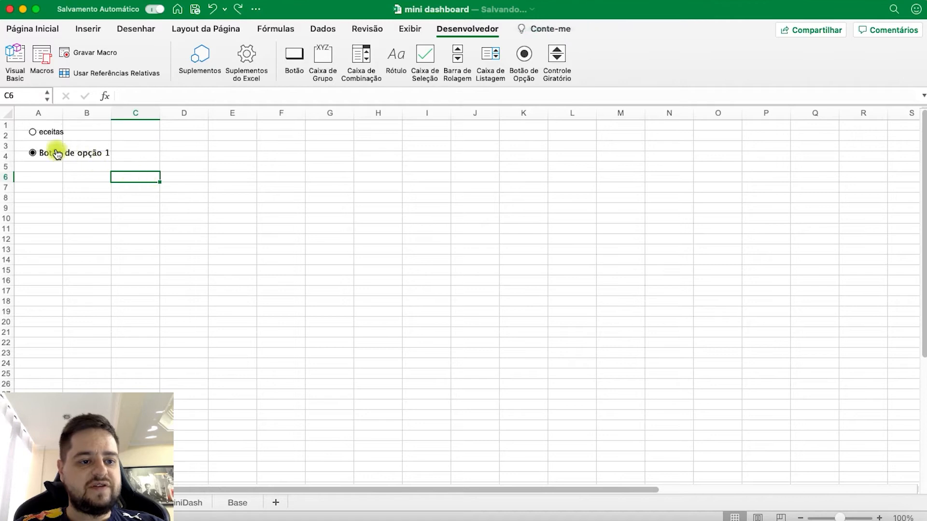
right_click(44, 136)
click(39, 132)
click(39, 132)
text(R)
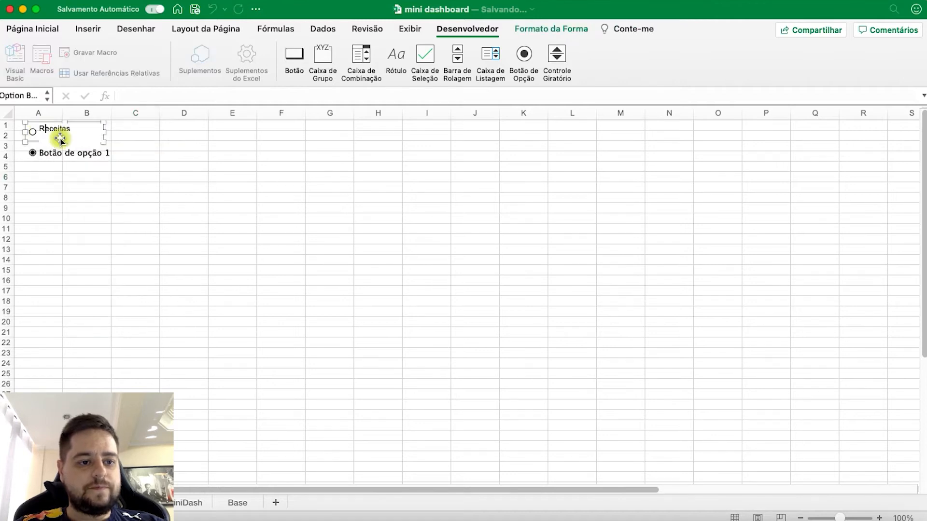
click(155, 202)
- Change the label of the lower option button to Despesas
right_click(92, 152)
click(62, 164)
click(40, 150)
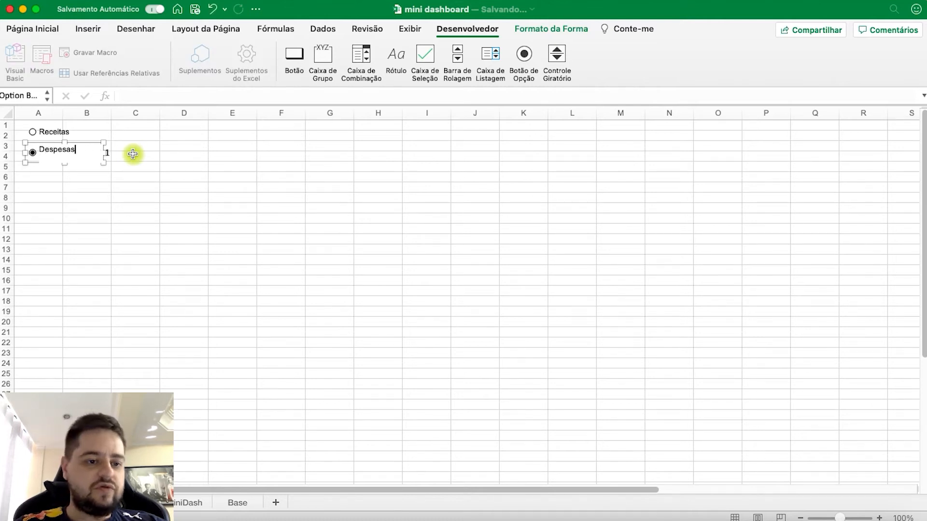
click(148, 249)
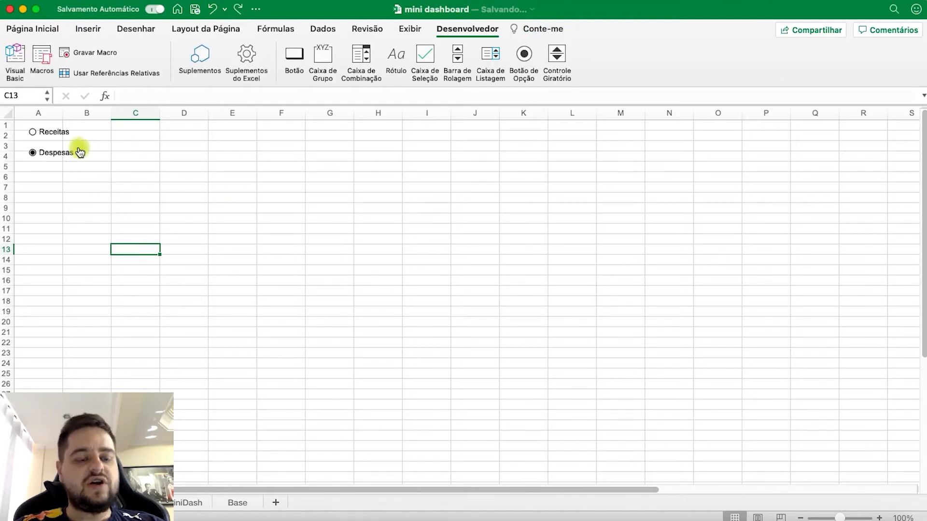
- Look at the Receitas button's control formatting, and test switching the selection between Receitas and Despesas
right_click(62, 129)
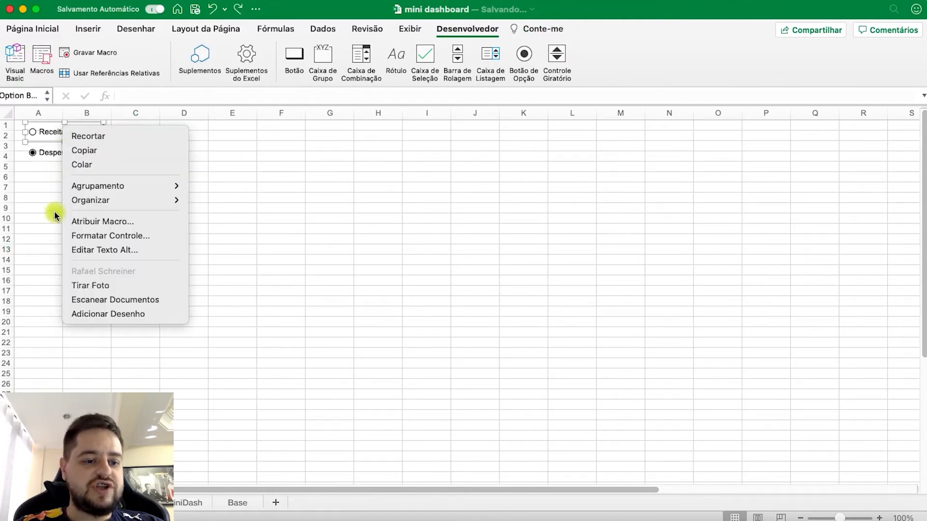
click(136, 236)
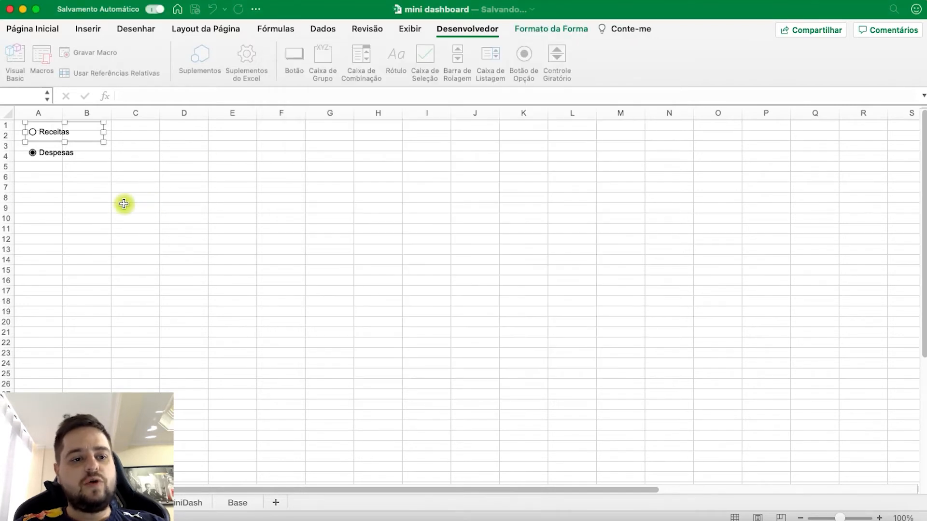
click(125, 207)
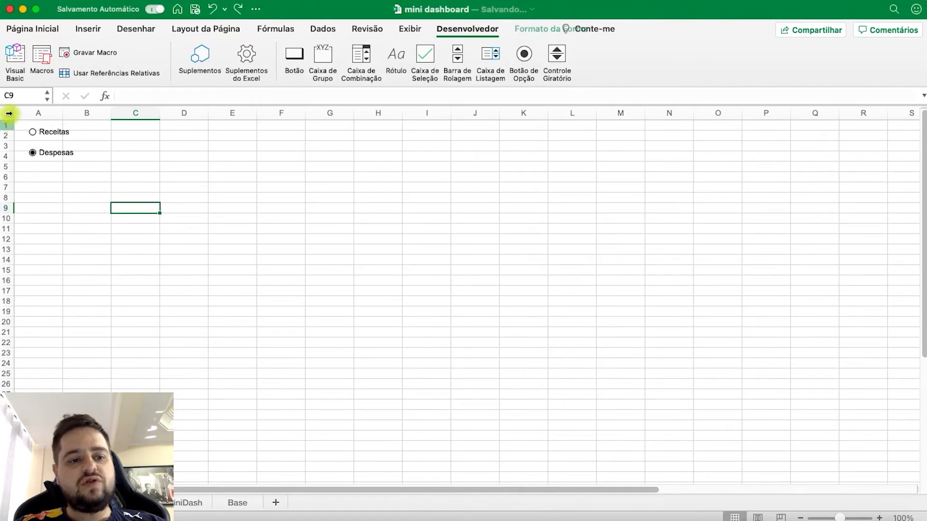
click(34, 134)
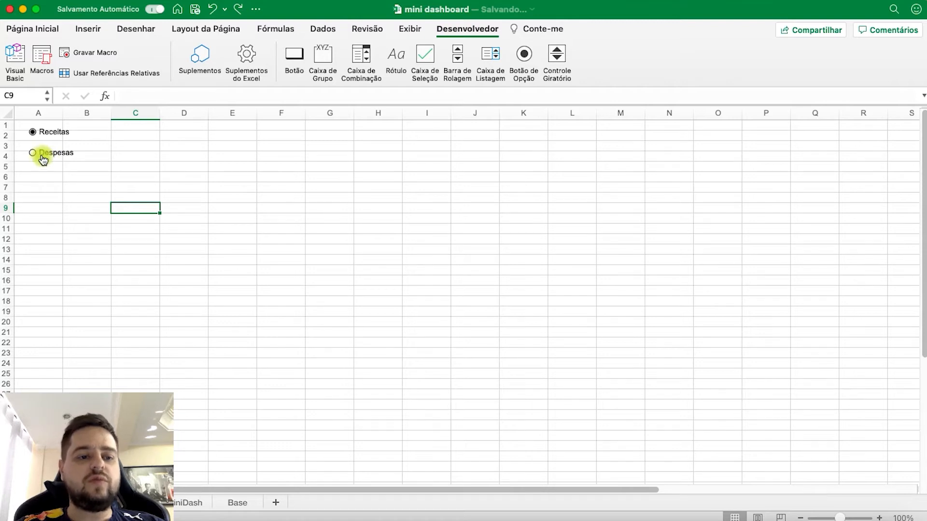
click(43, 159)
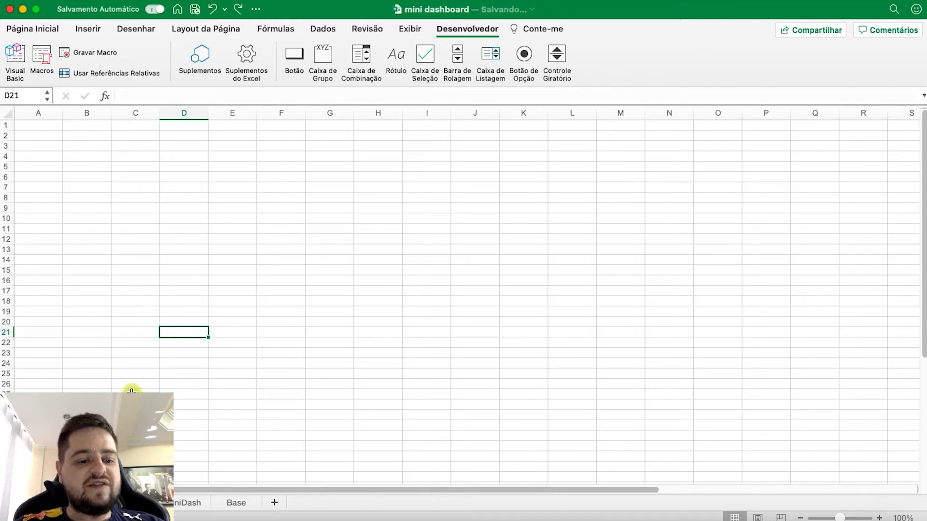
- On the blank Base (2) sheet, enter the headers Opt Button in A1 and Descricao in B1
click(36, 127)
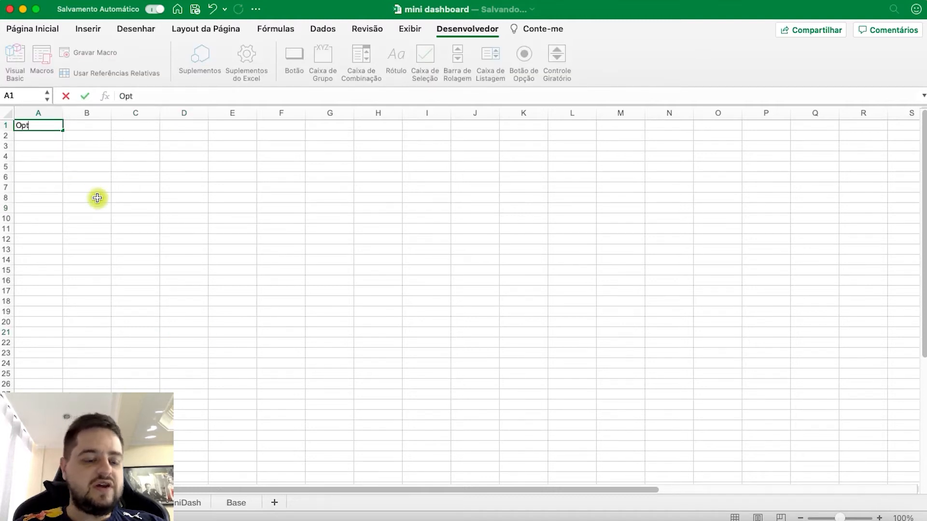
text(Opt Button)
key(Return)
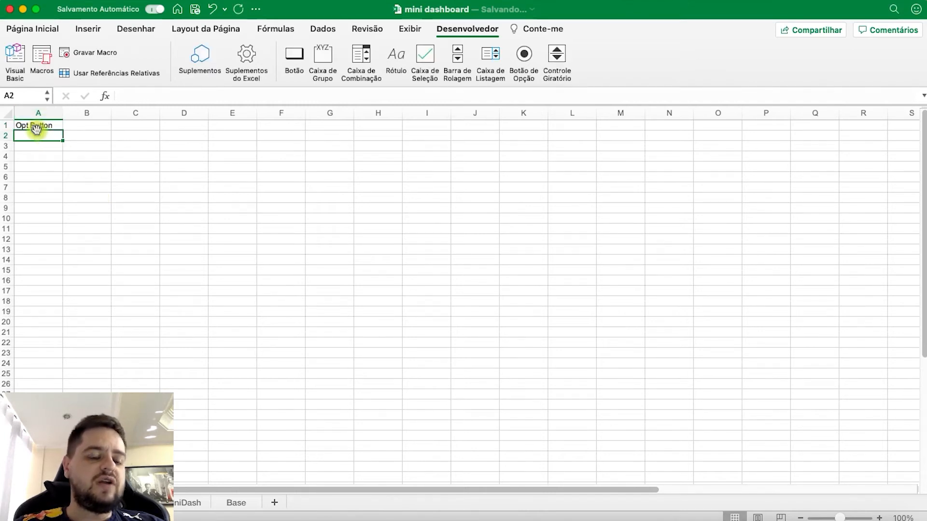
click(84, 126)
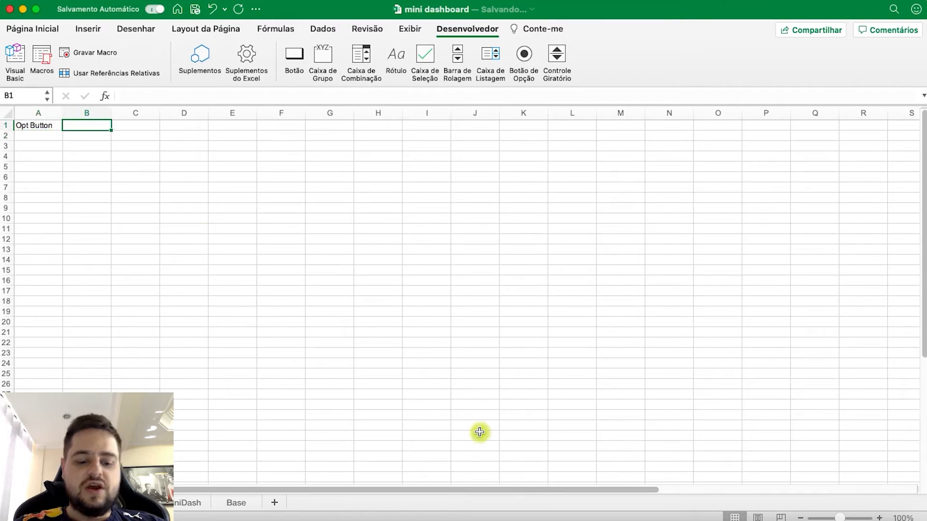
text(Descricao)
key(Return)
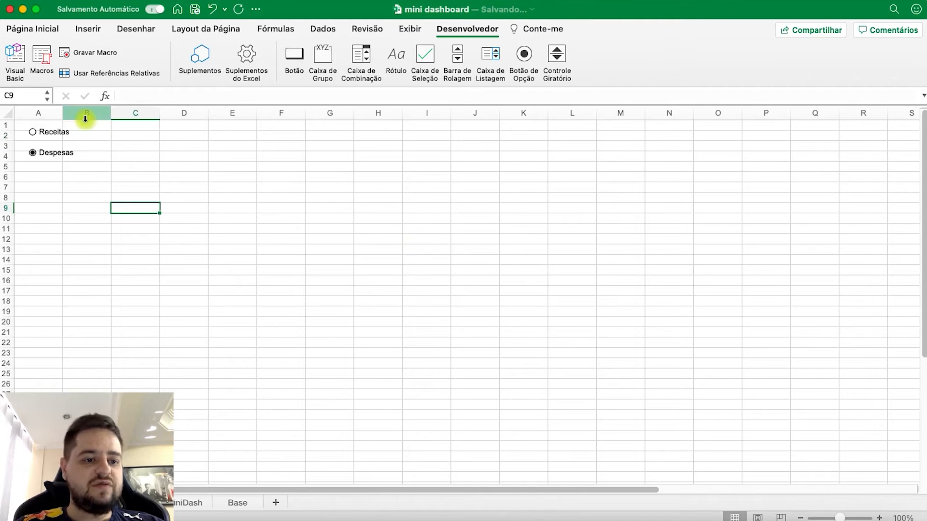
- Link the Receitas option button on the dashboard sheet to cell $A$2 of the Base (2) sheet
right_click(59, 130)
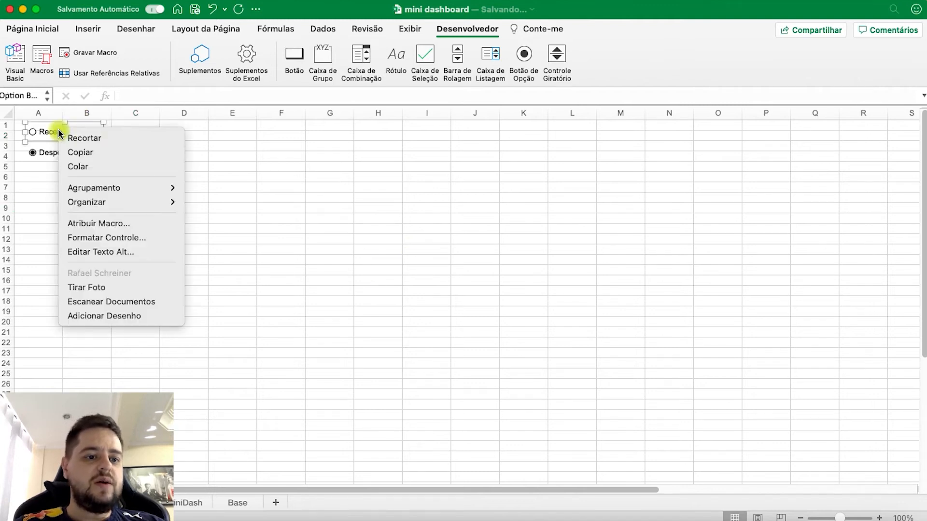
click(118, 238)
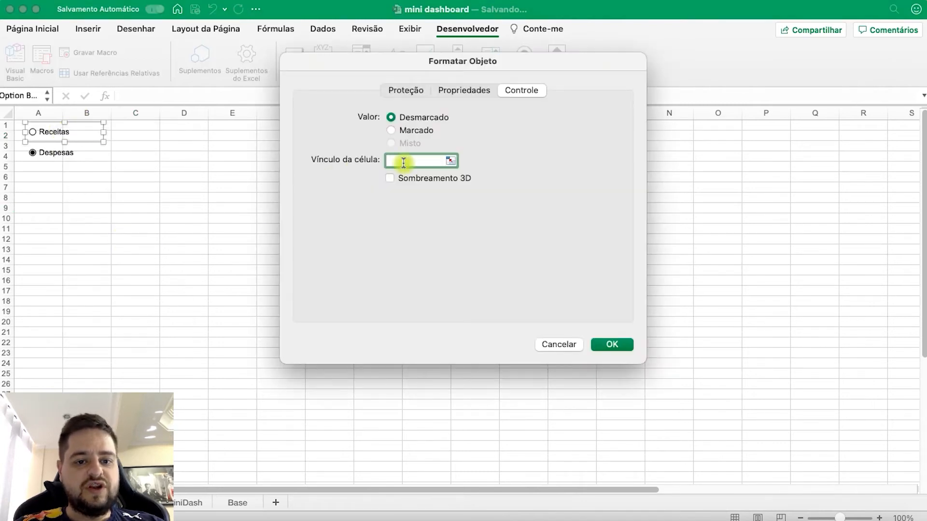
click(406, 164)
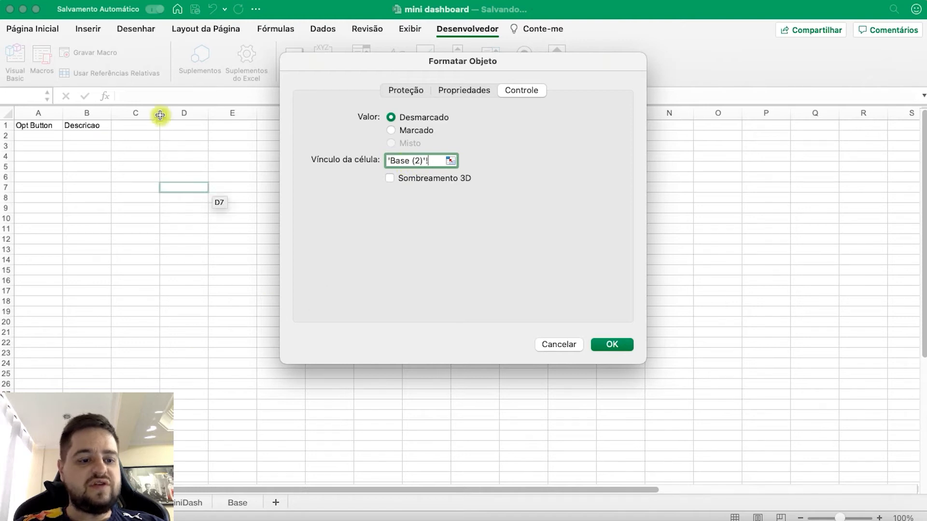
click(29, 135)
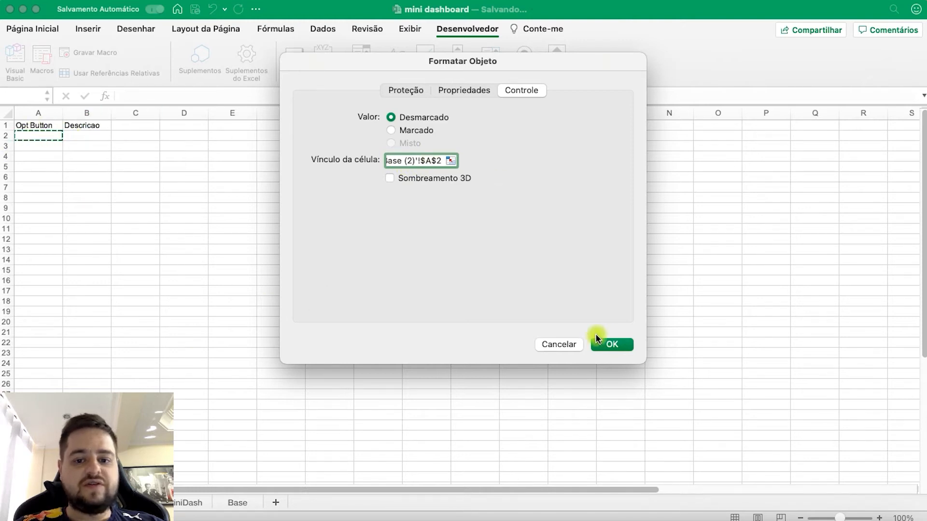
click(612, 345)
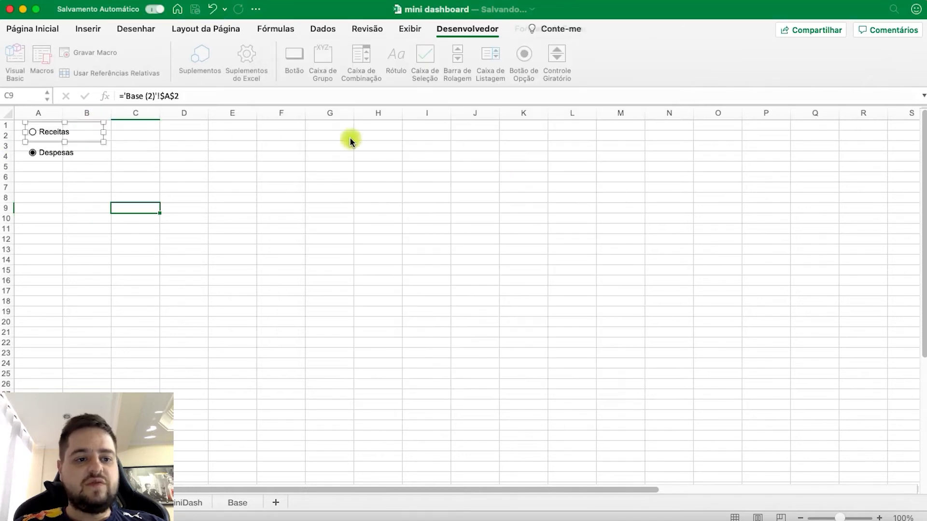
- Link the Despesas option button to cell $A$2 of the Base (2) sheet
right_click(70, 155)
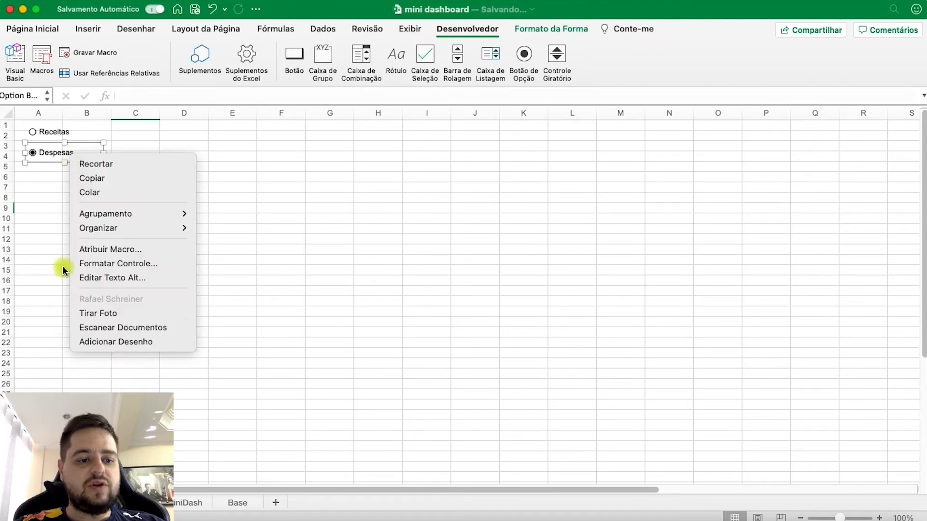
click(147, 264)
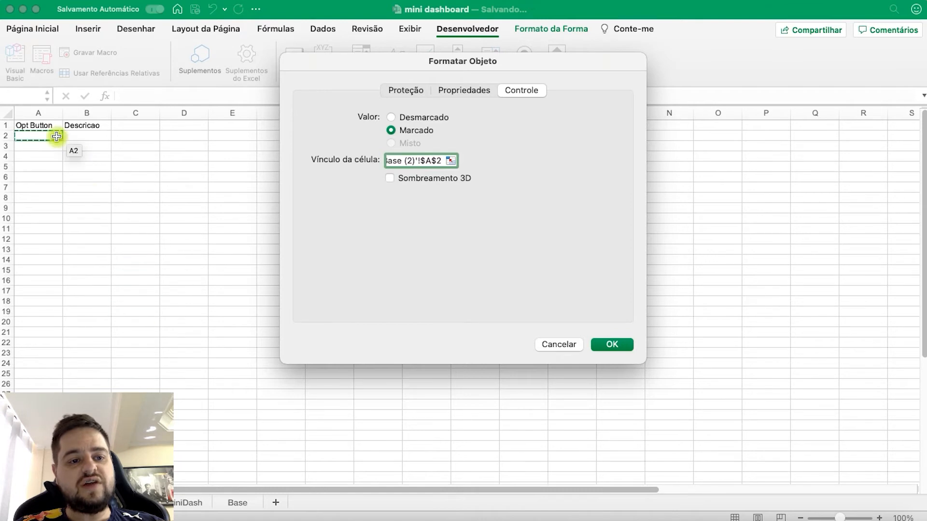
click(613, 343)
click(282, 309)
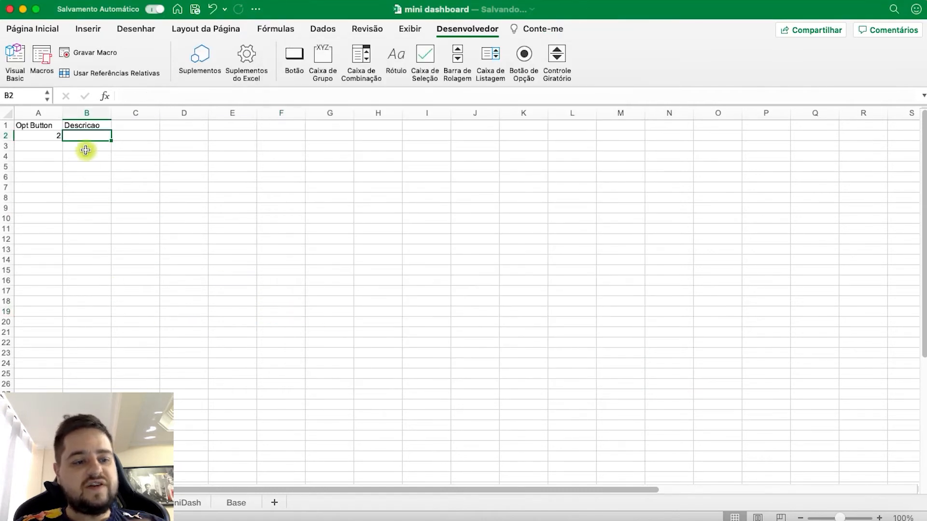
- Select Receitas on the dashboard sheet and check how linked cell A2 on Base (2) responds
click(45, 136)
text(2)
click(131, 208)
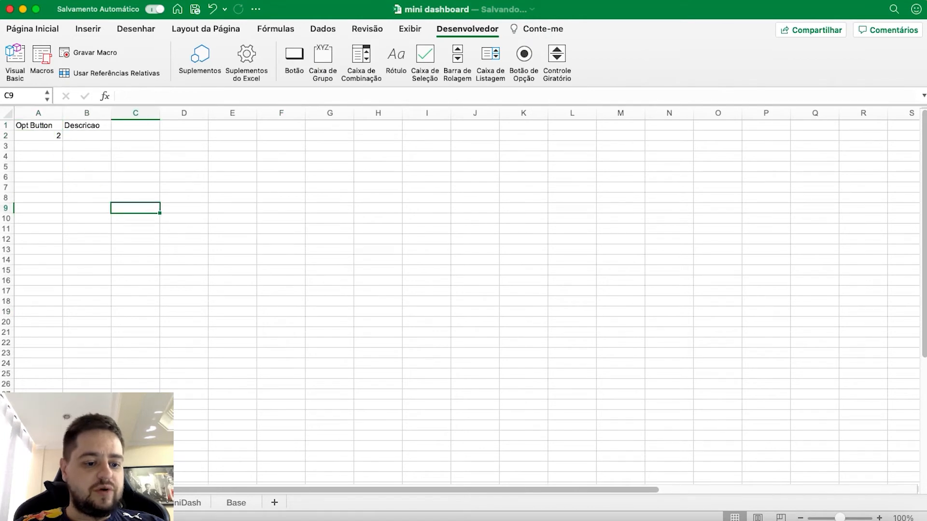
click(119, 503)
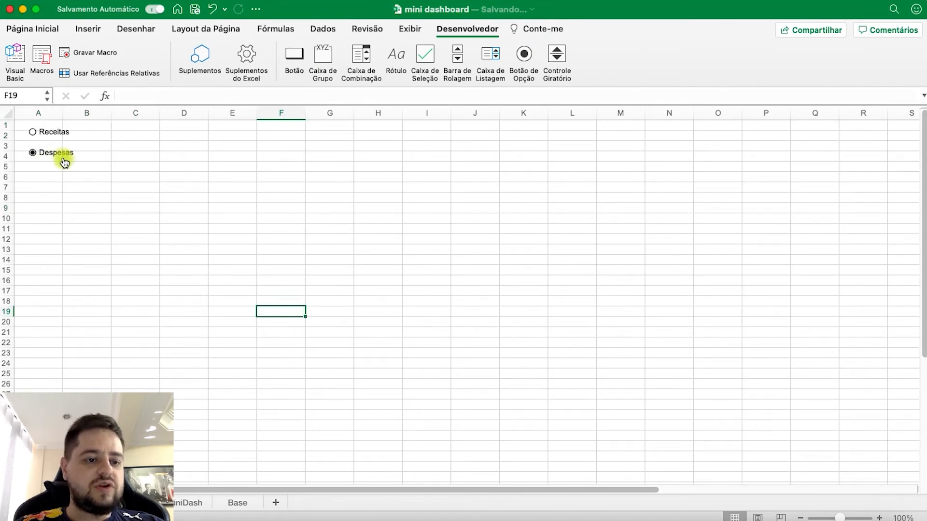
text(d)
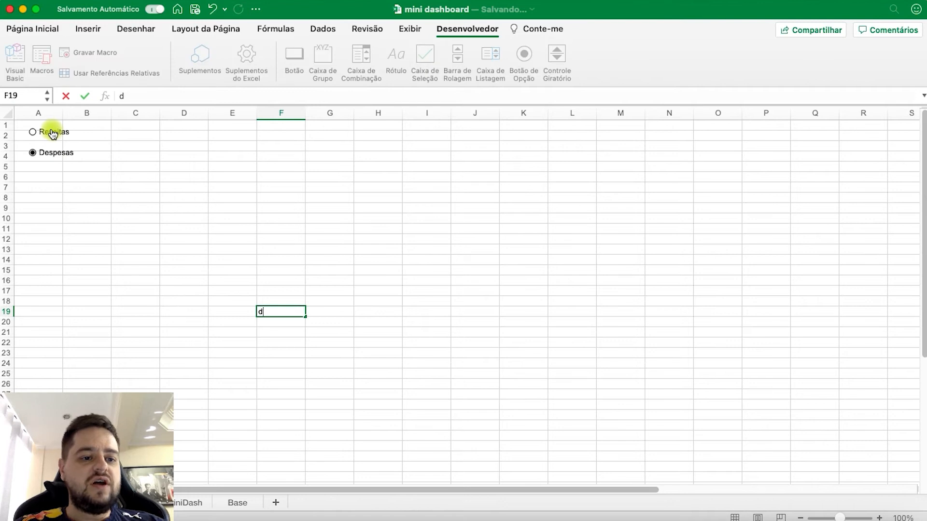
click(52, 134)
click(92, 256)
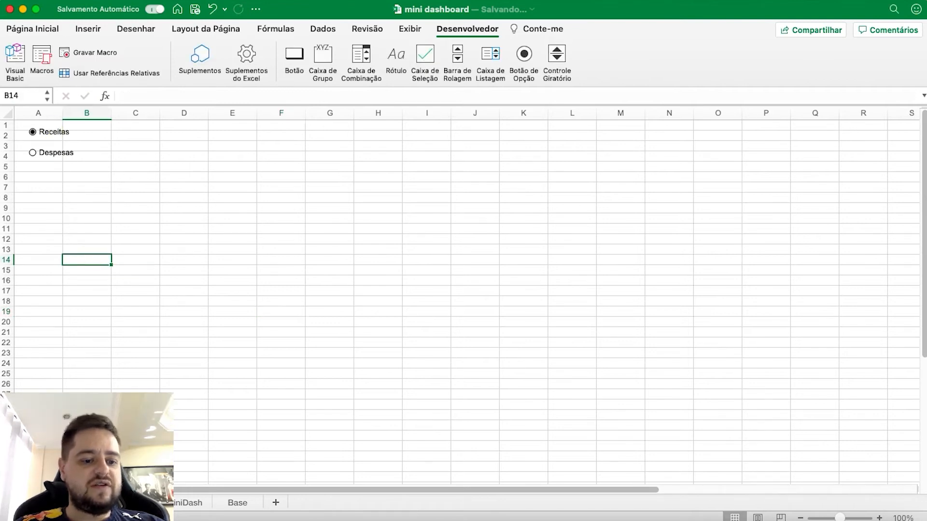
click(72, 503)
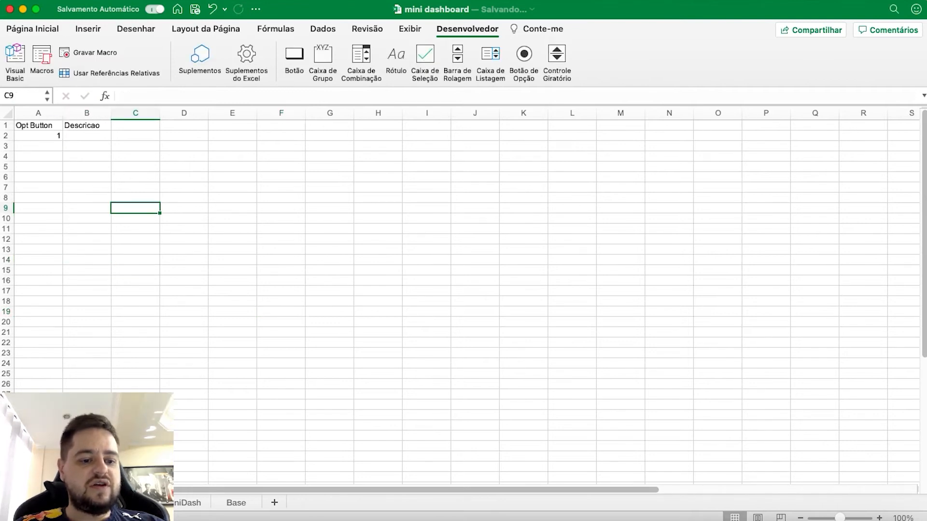
click(37, 136)
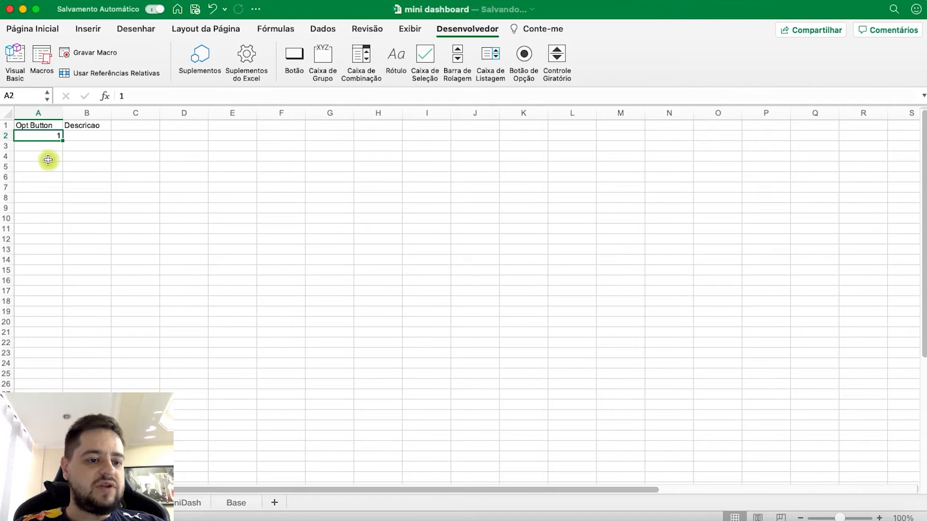
- In B2 of Base (2), enter the formula =SE(A2=1;"Receitas";"Despesas")
click(92, 136)
text(=)
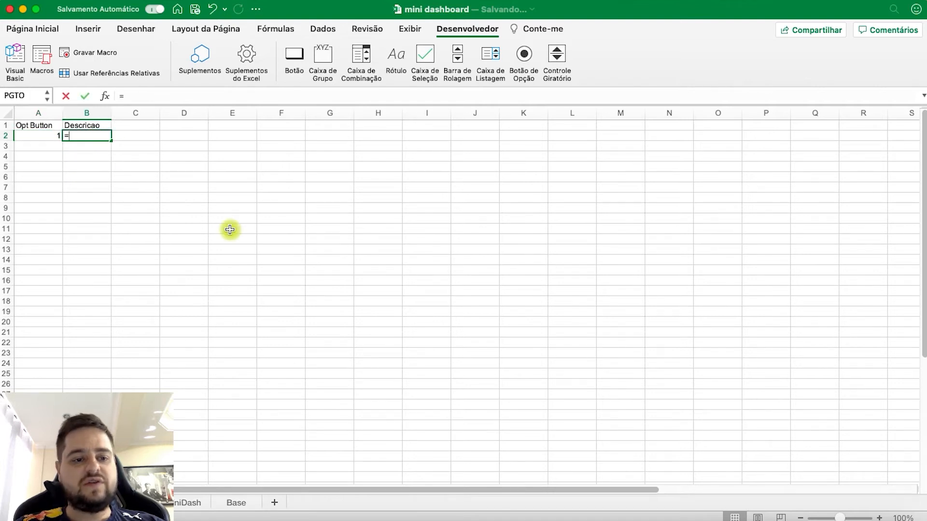
text(se()
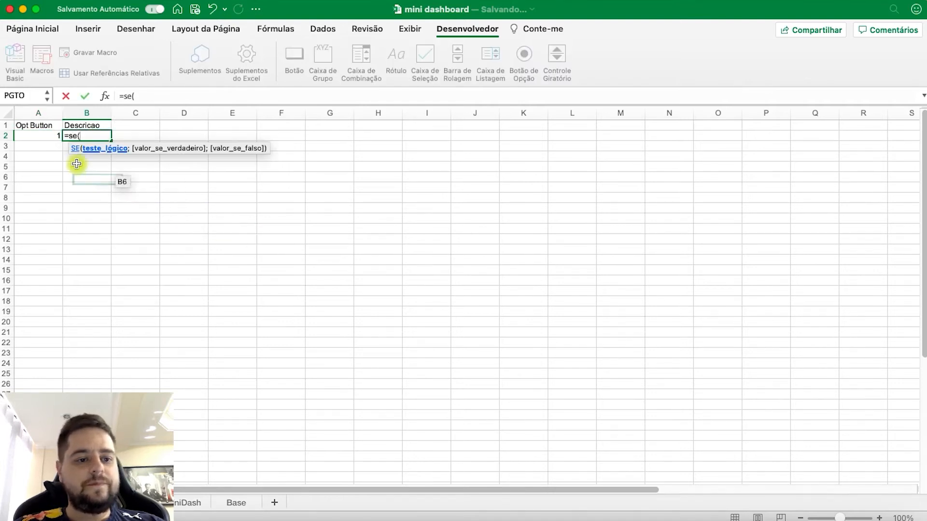
click(22, 136)
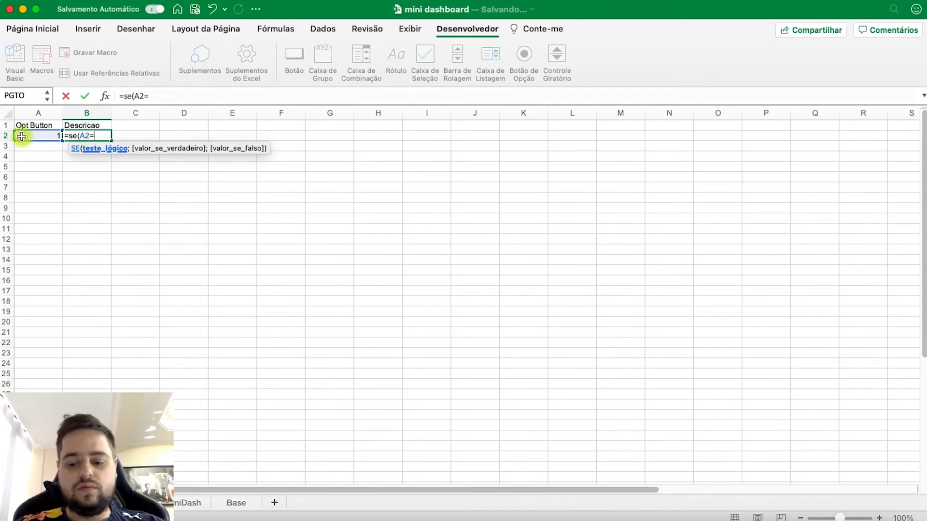
text(=1;"Receita)
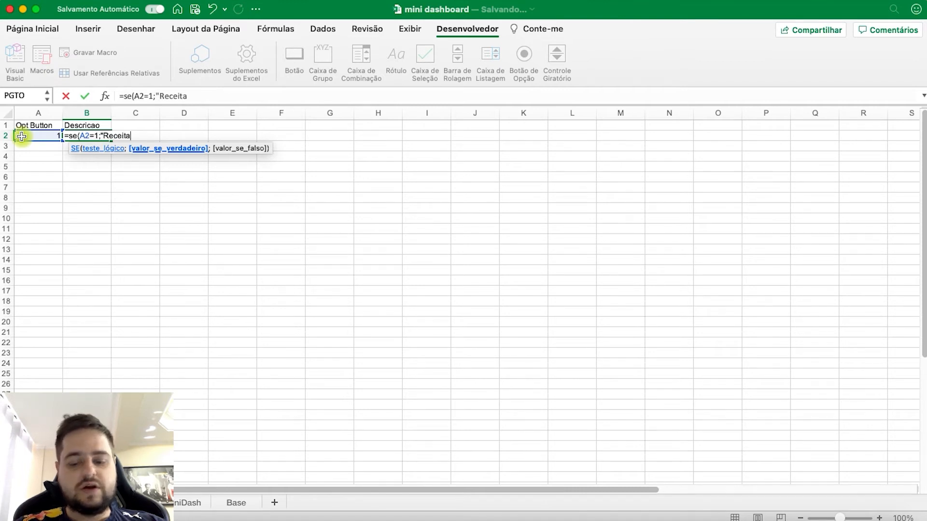
text(s";"D)
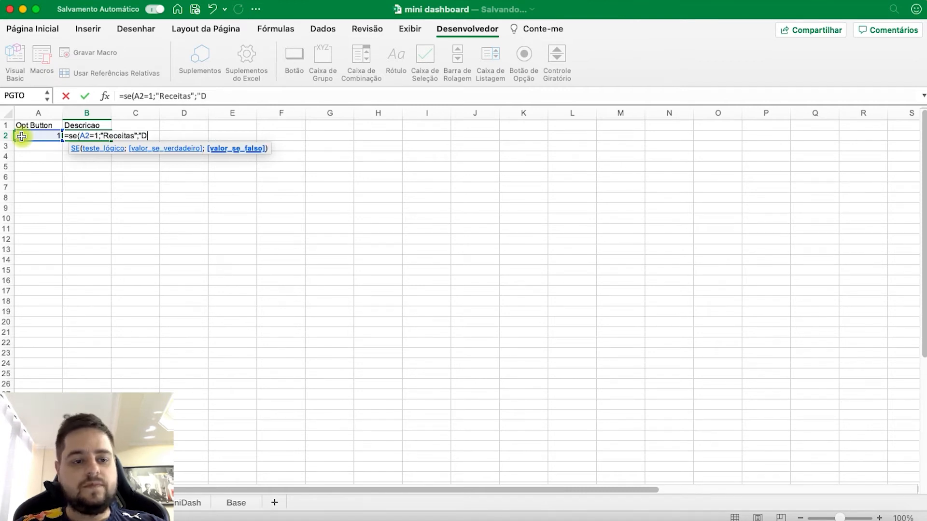
text(espesas")
key(Return)
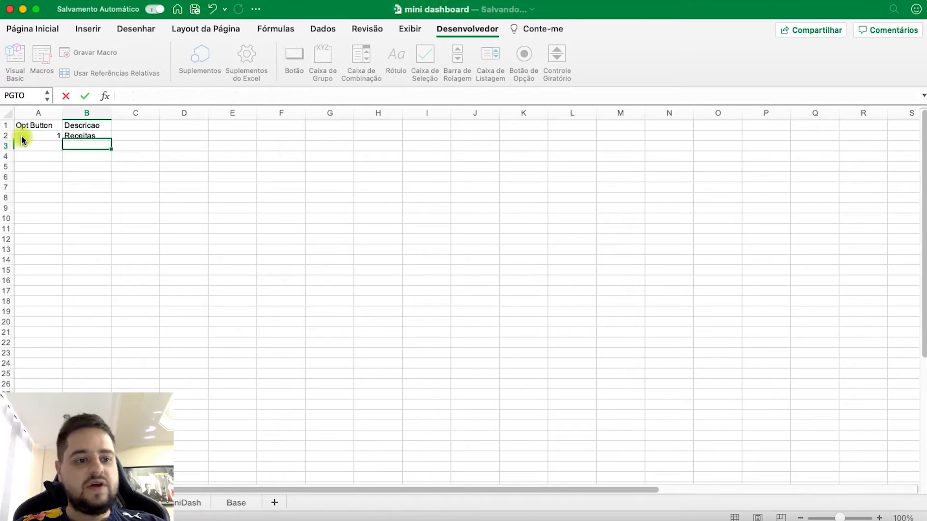
- Select Despesas on the dashboard sheet and check the description formula in B2 of Base (2)
click(125, 503)
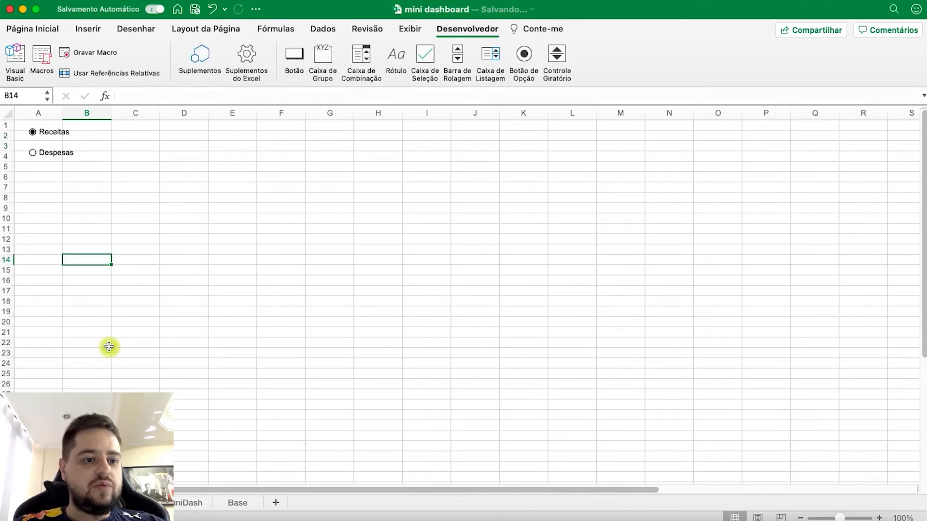
click(45, 152)
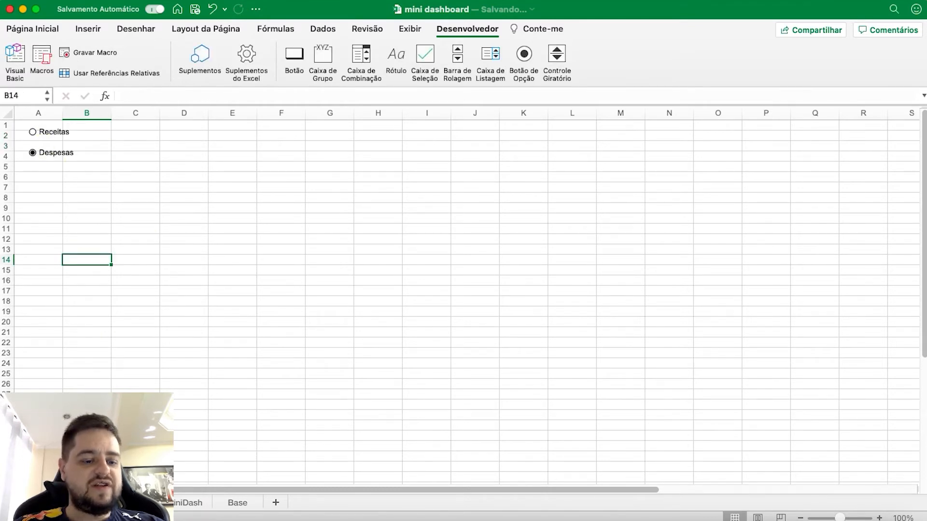
click(132, 503)
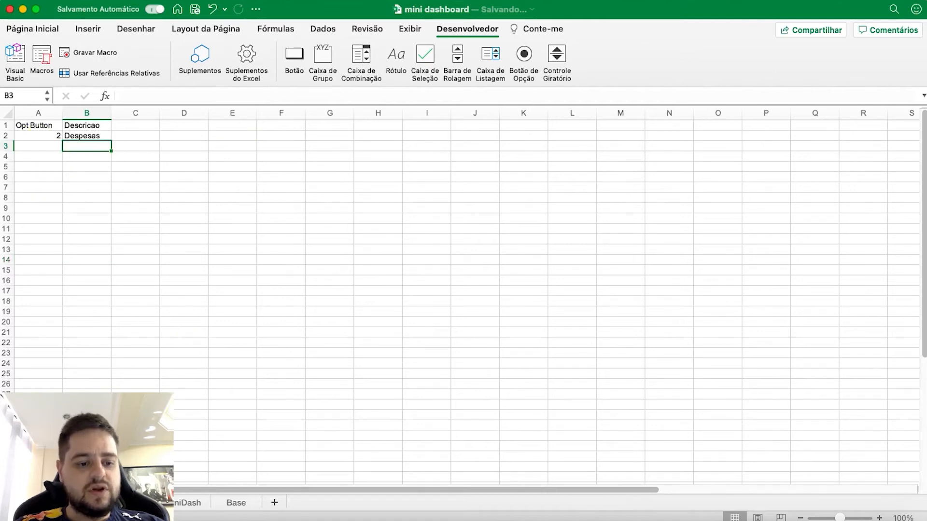
key(Down)
click(106, 272)
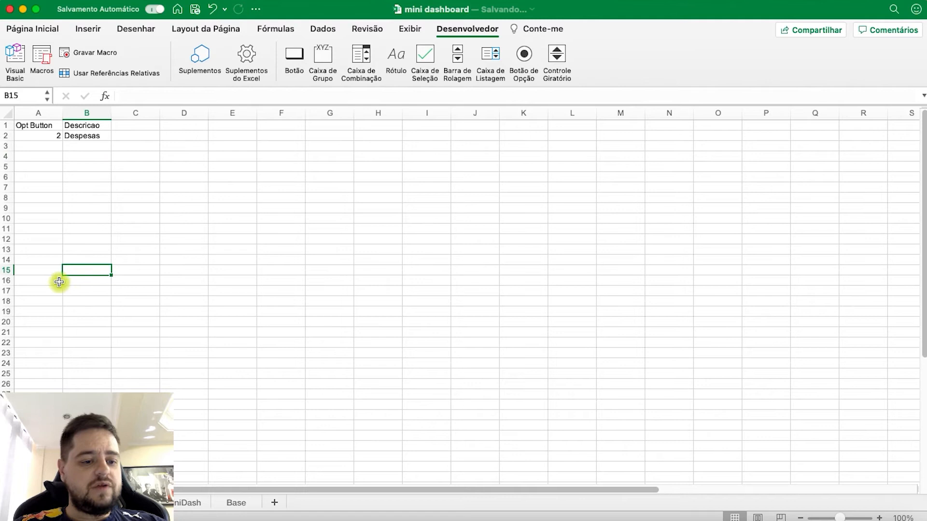
- Enter the row 7 headers on Base (2): Mês in A7, months Jan to Dez across B7:M7, and Total in N7
click(38, 186)
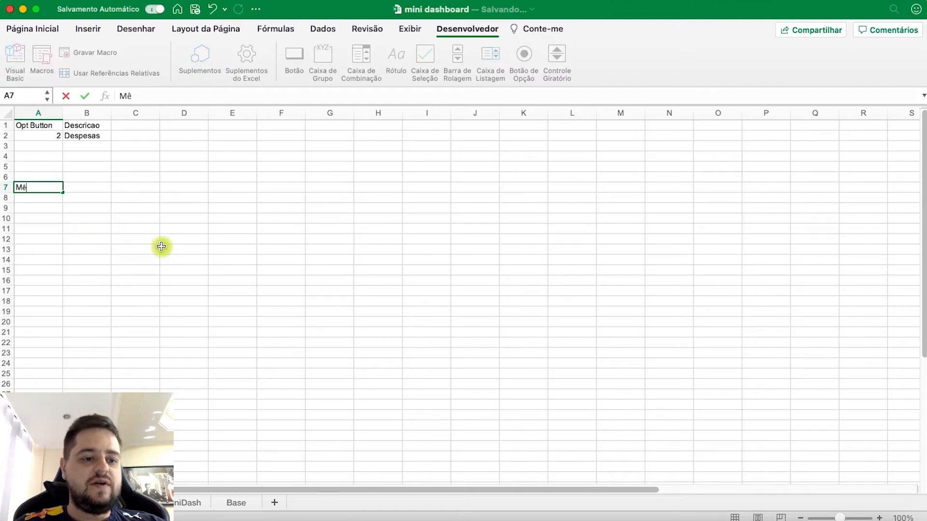
key(Tab)
text(Jan)
key(Tab)
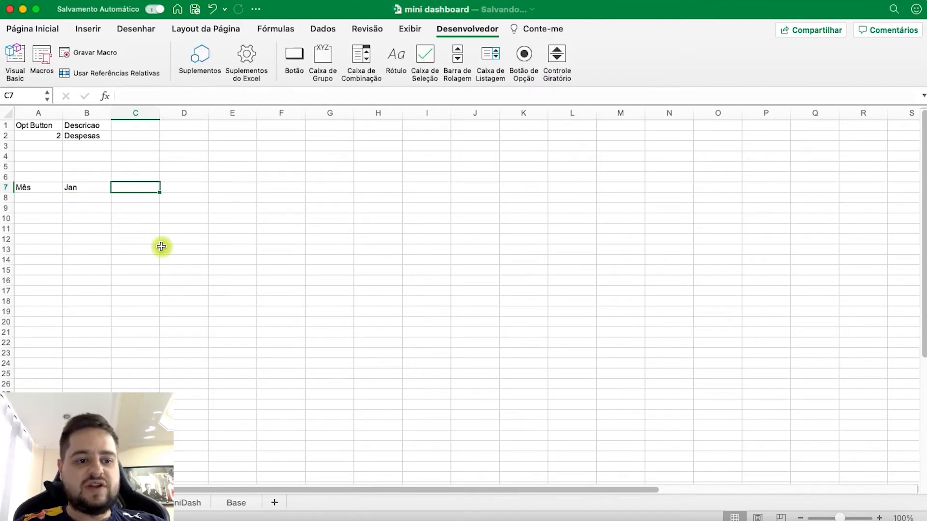
text(Fev)
key(Tab)
mouse_move(95, 191)
mouse_down()
mouse_move(162, 186)
mouse_move(103, 184)
mouse_up()
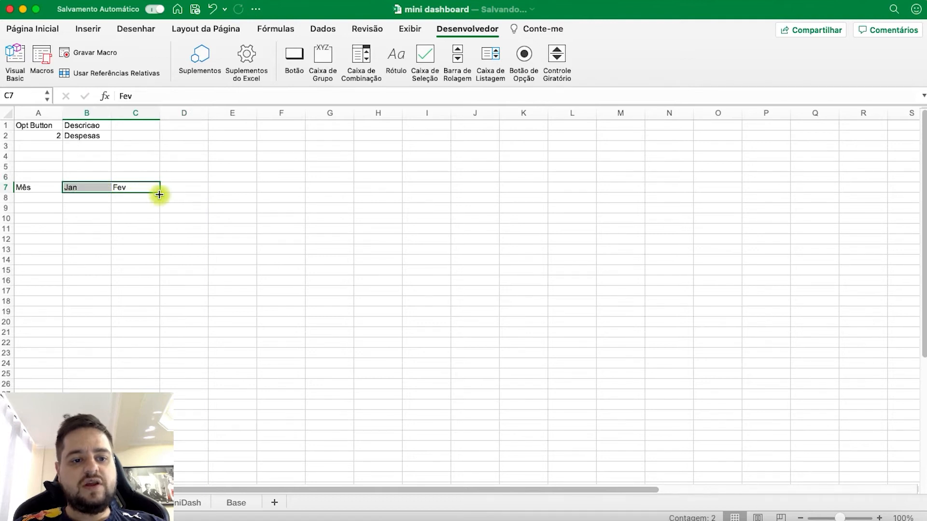
drag(159, 195, 647, 189)
click(671, 183)
text(Tot)
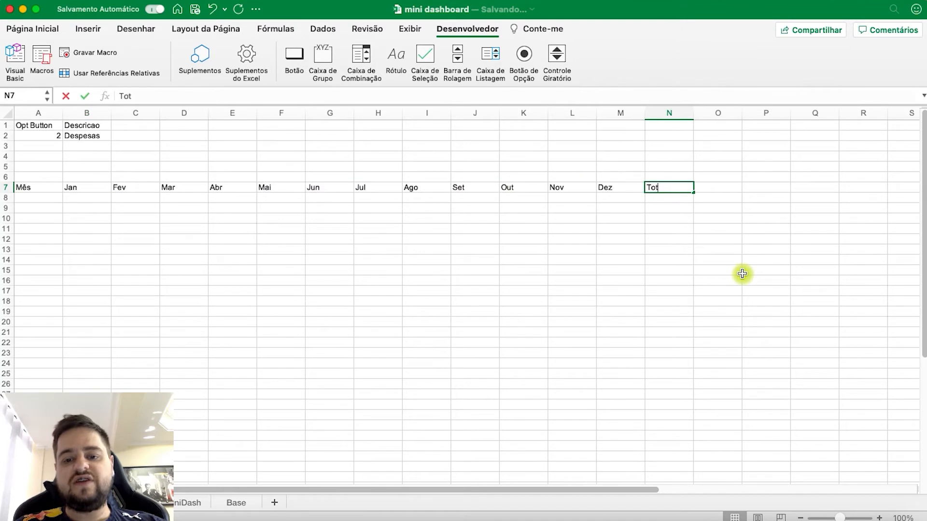
text(al)
key(Return)
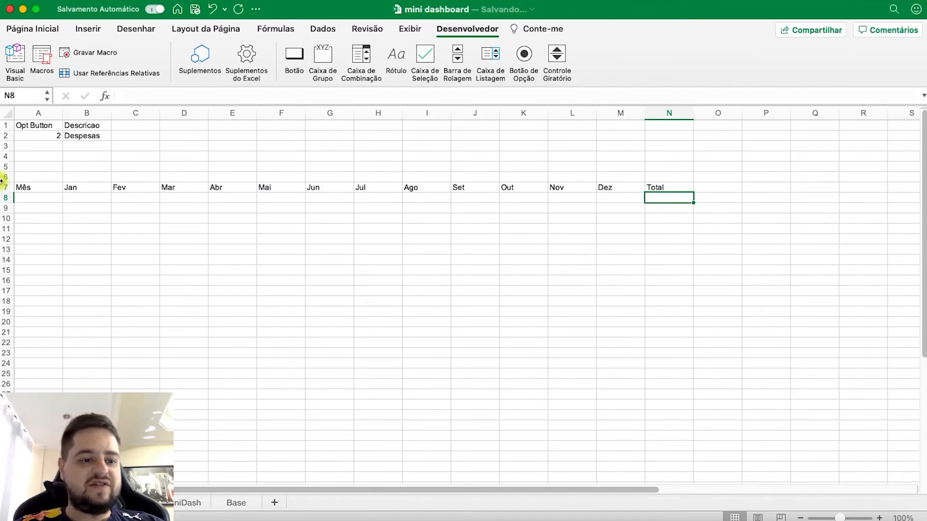
- Enter the row labels Receitas in A8 and Despesas in A9
click(34, 197)
text(R)
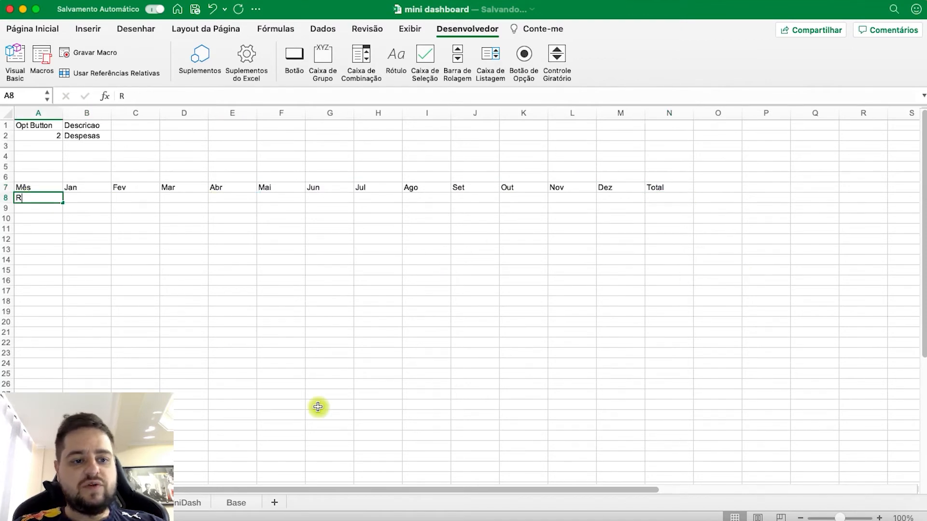
text(eceitas)
key(Return)
text(D)
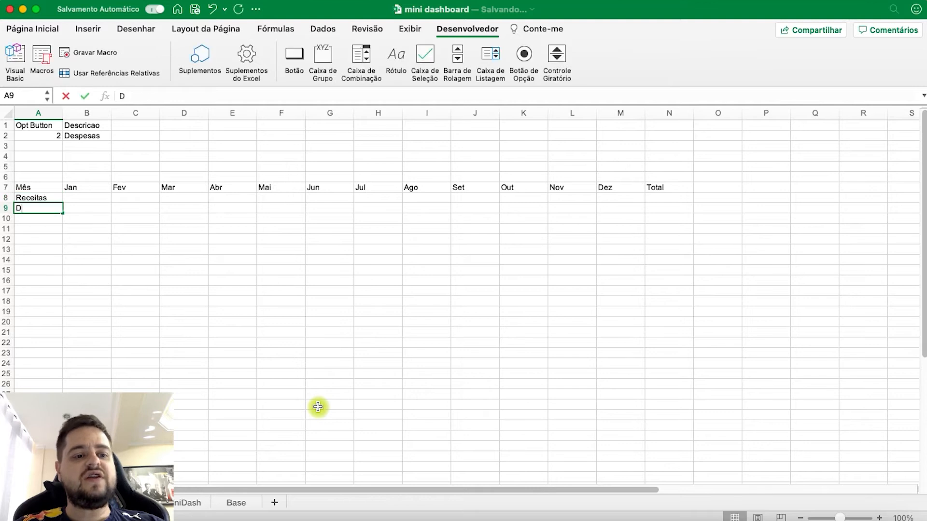
text(espesas)
key(Return)
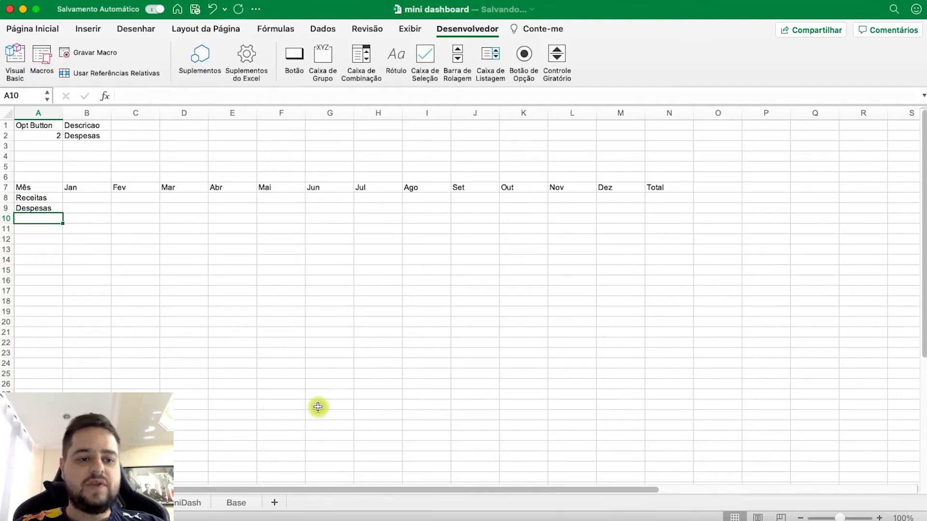
- Sum the Receitas months in N8 with =SOMA(B8:M8) and copy the formula to N9 for Despesas
click(659, 198)
text(=)
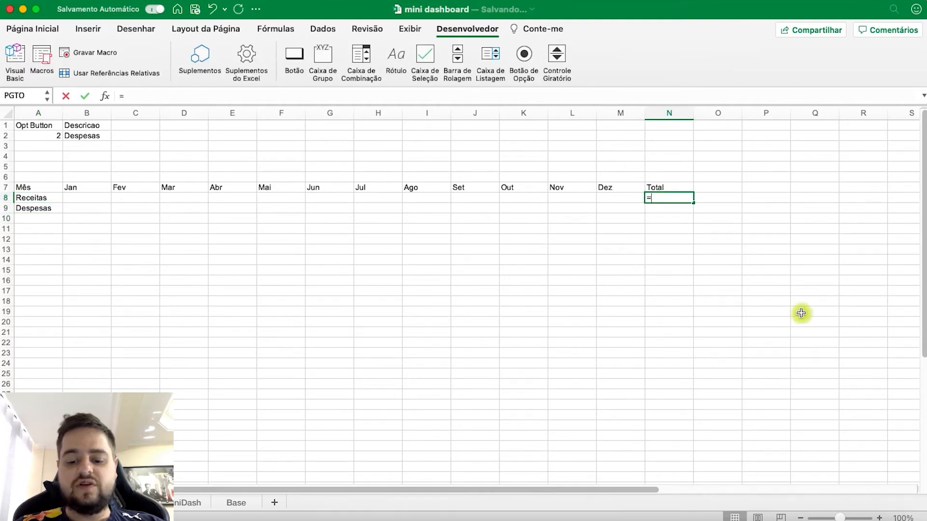
text(soma()
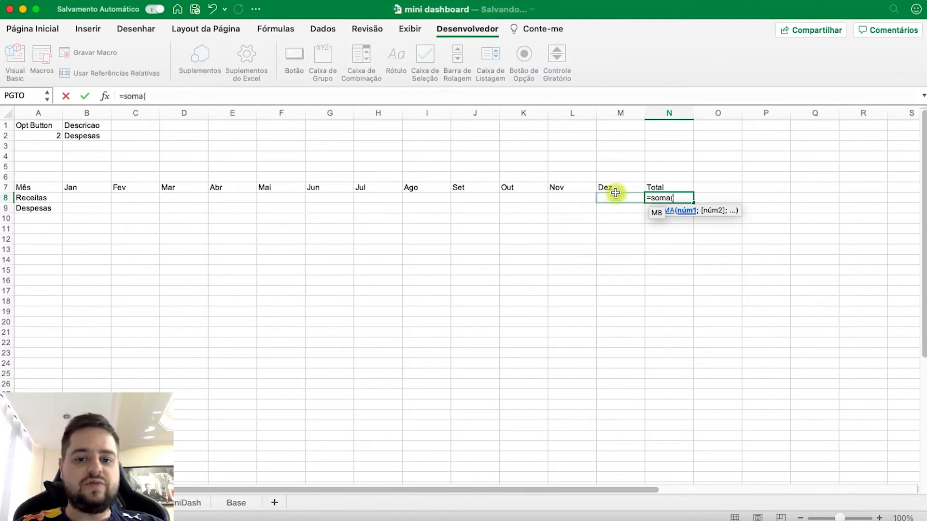
drag(615, 193, 101, 200)
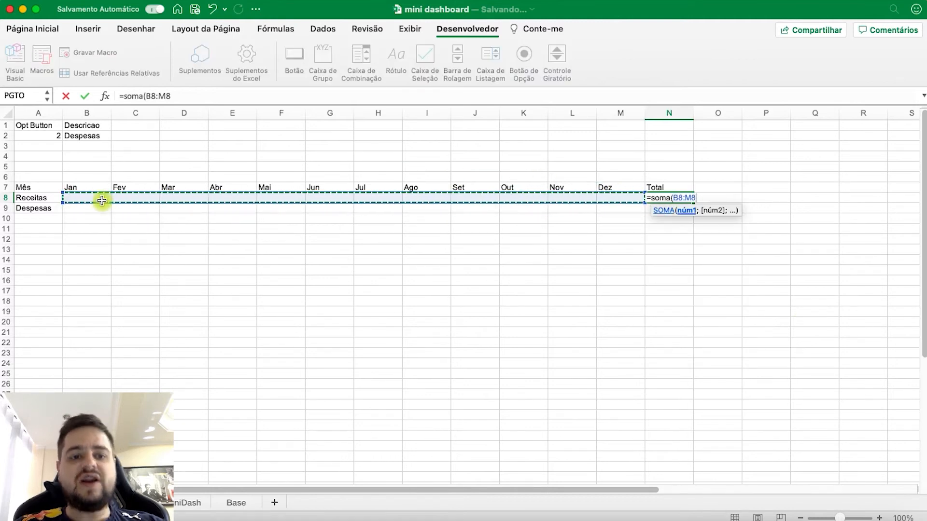
key(Return)
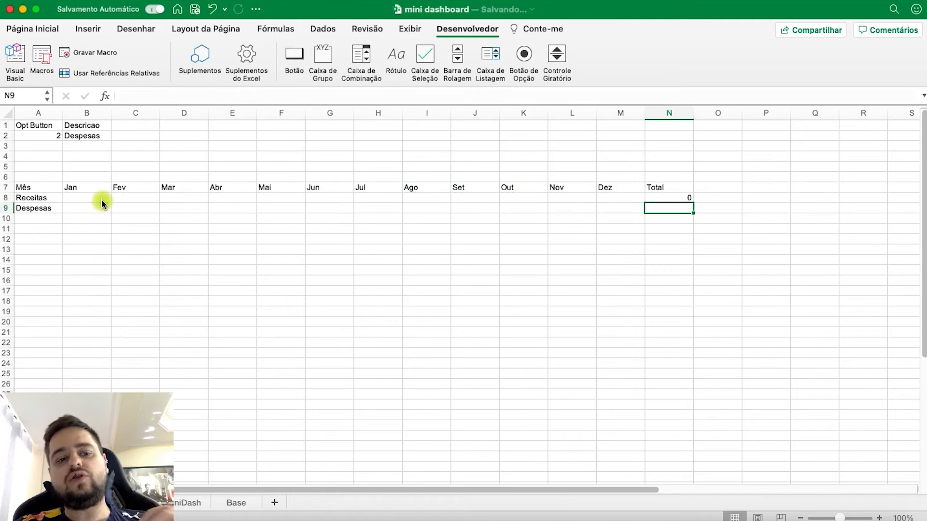
click(658, 198)
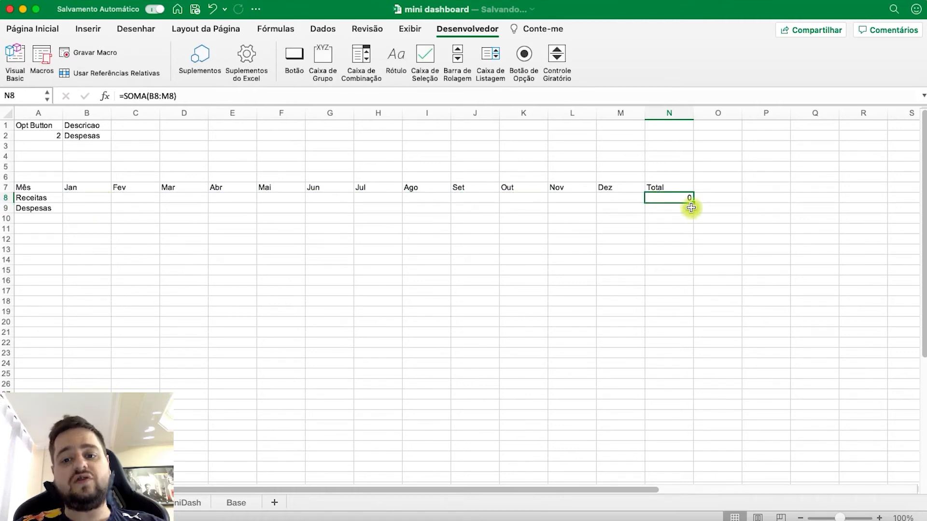
drag(693, 208, 692, 218)
click(280, 270)
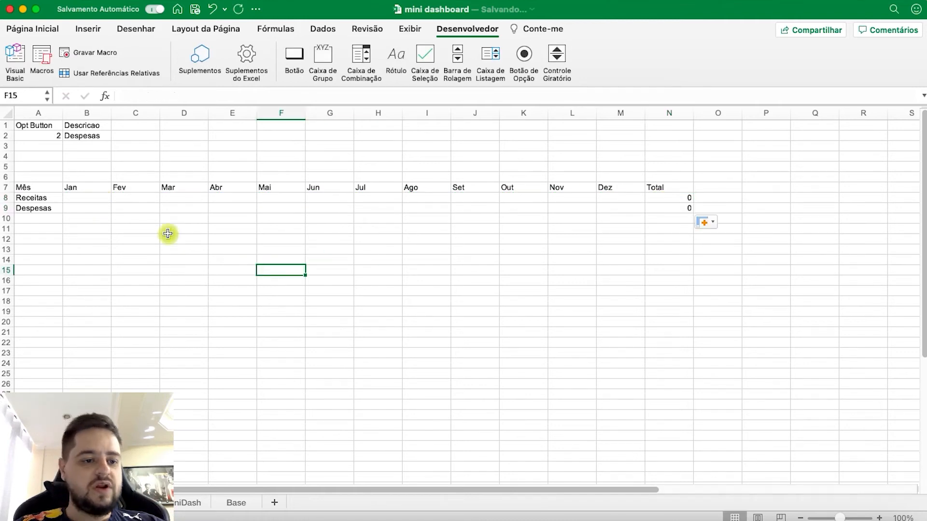
- Enter =ALEATÓRIOENTRE(1000;5000) in B8 and copy it across all months for Receitas and Despesas, filling B8:M9
click(92, 200)
text(=ale)
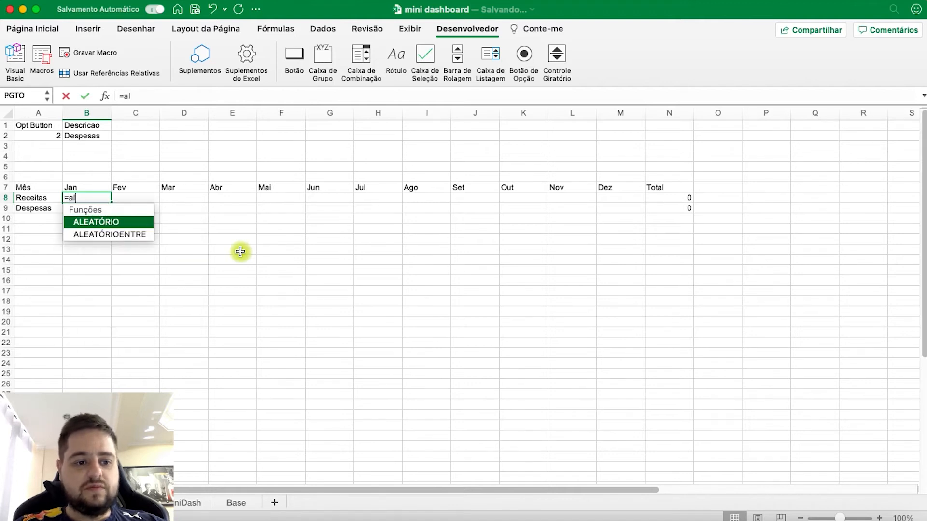
key(Down)
key(Tab)
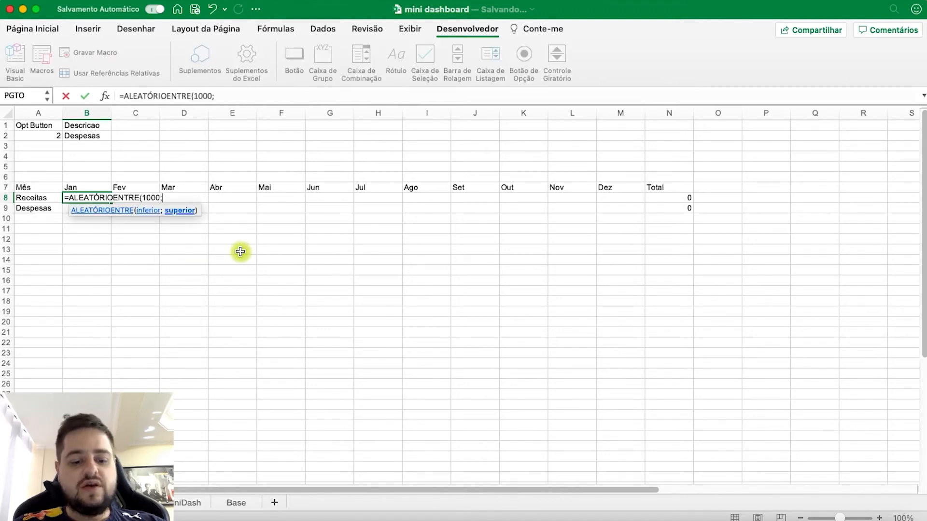
text(1000;5000)
key(Return)
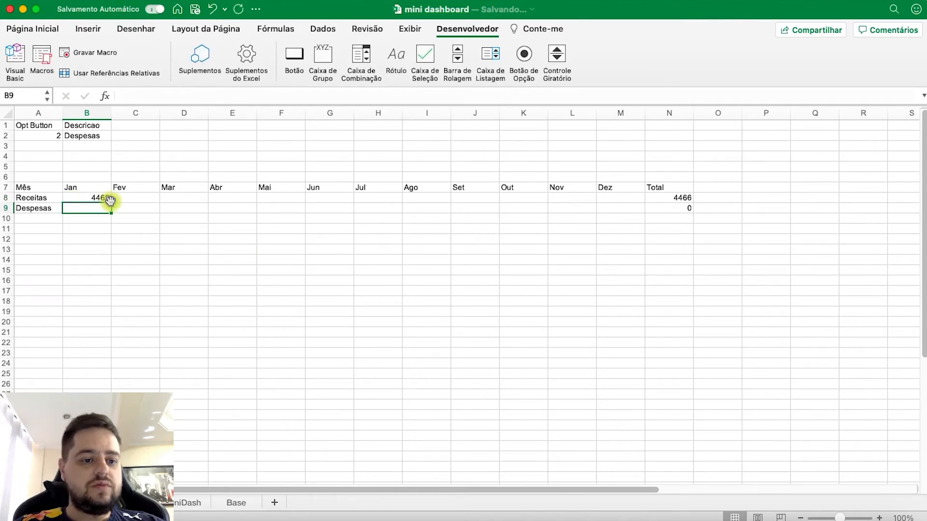
click(108, 198)
drag(113, 204, 644, 210)
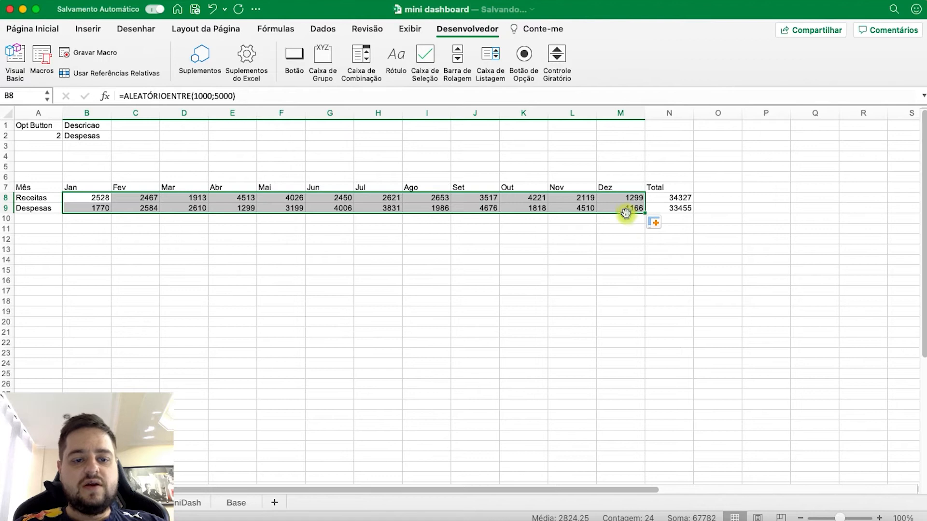
- Recalculate the random monthly amounts and replace the formulas in B8:M9 with their static values
click(260, 30)
click(794, 53)
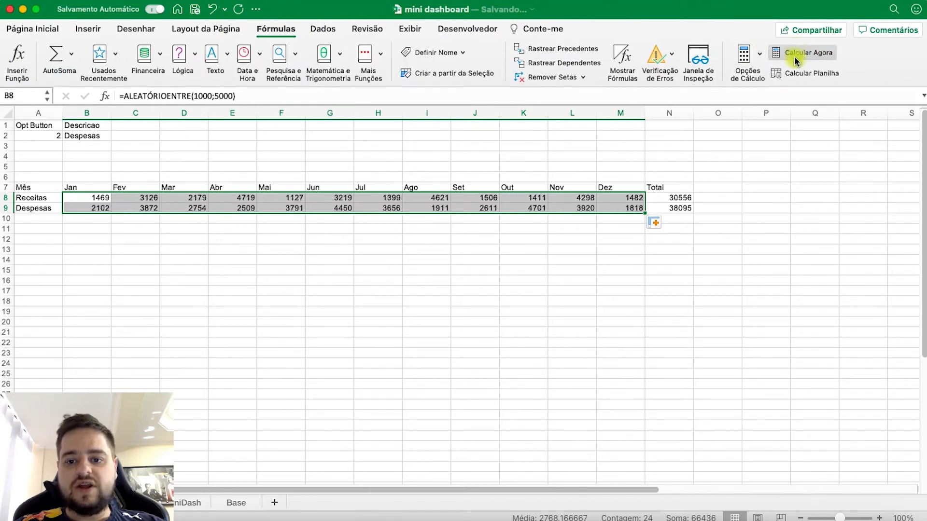
click(721, 197)
drag(631, 200, 77, 210)
key(super+c)
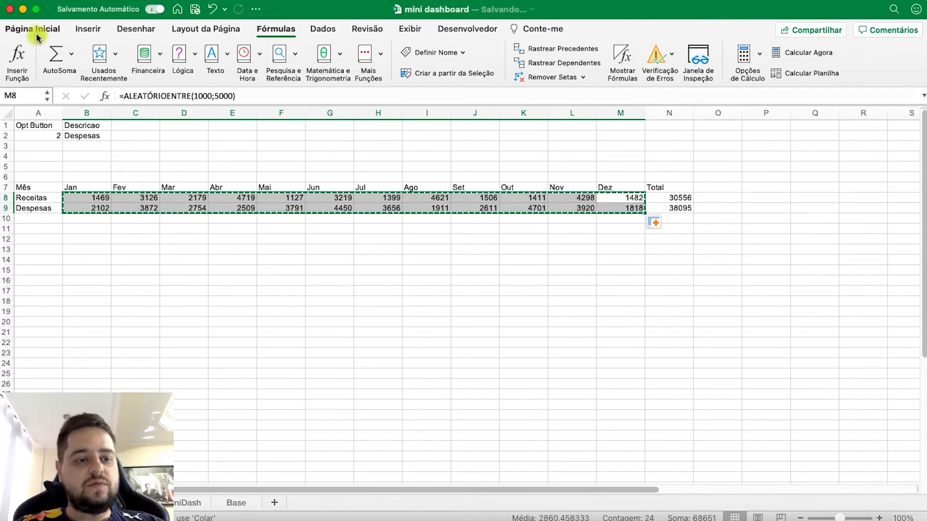
click(34, 29)
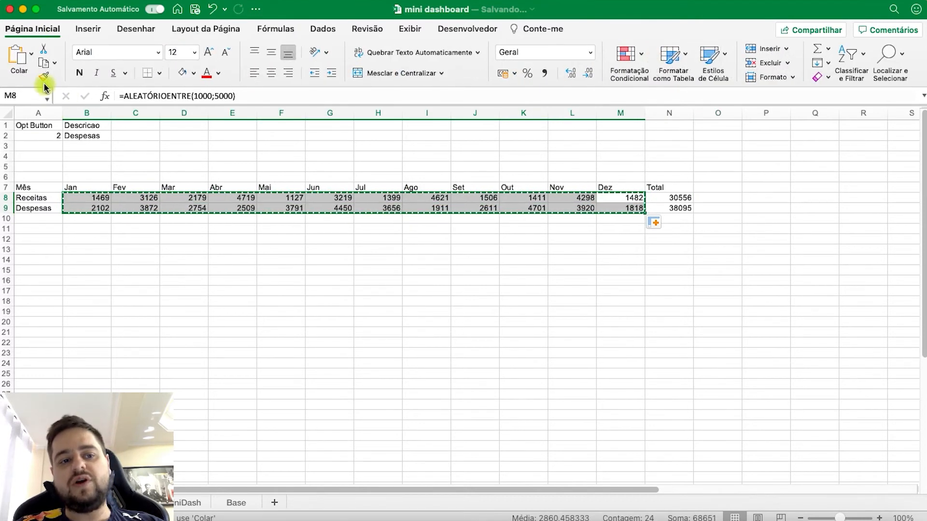
click(30, 56)
click(41, 216)
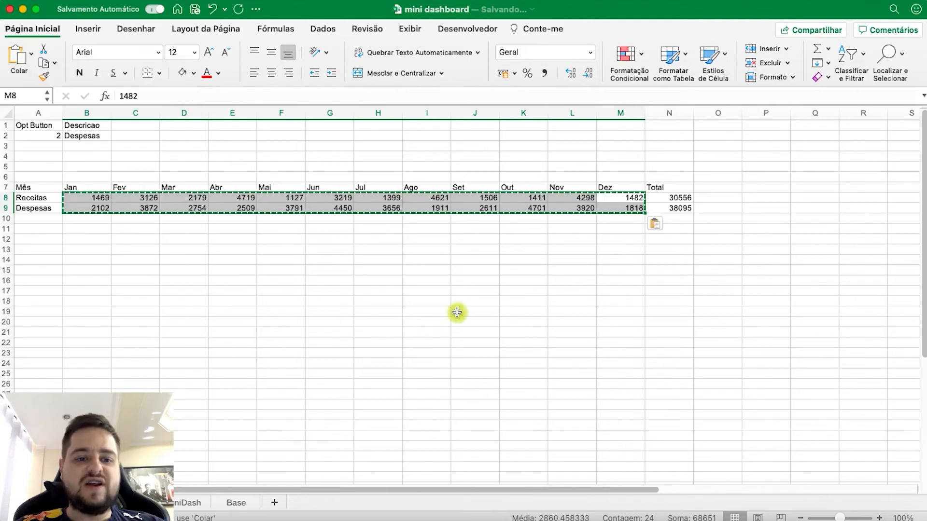
click(298, 298)
key(Escape)
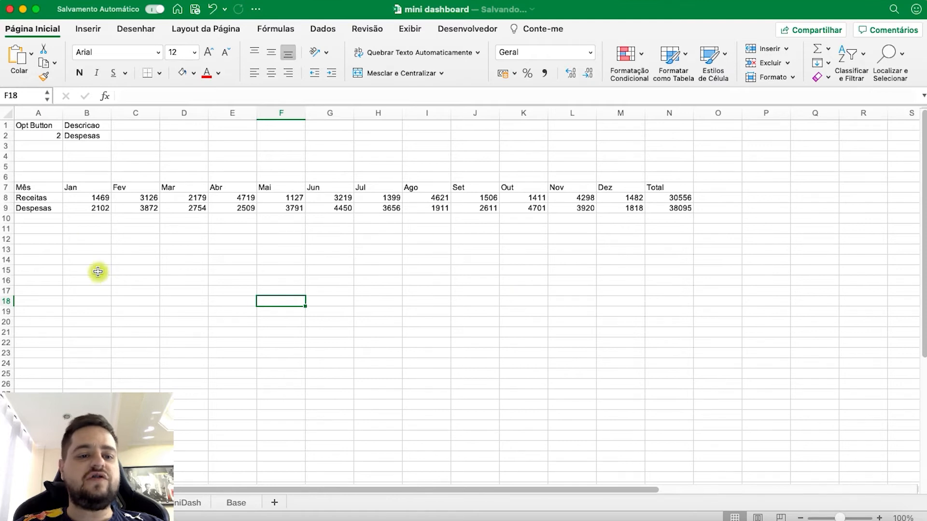
drag(42, 190, 669, 197)
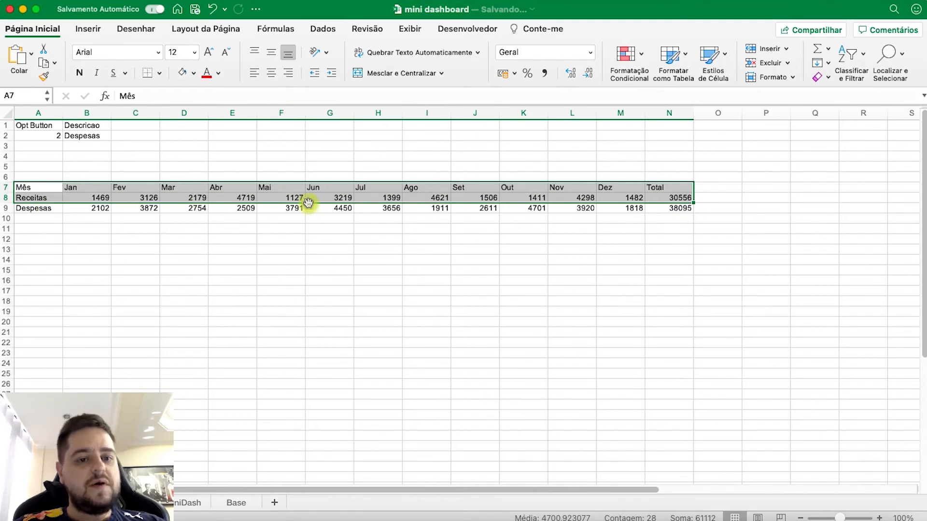
click(251, 262)
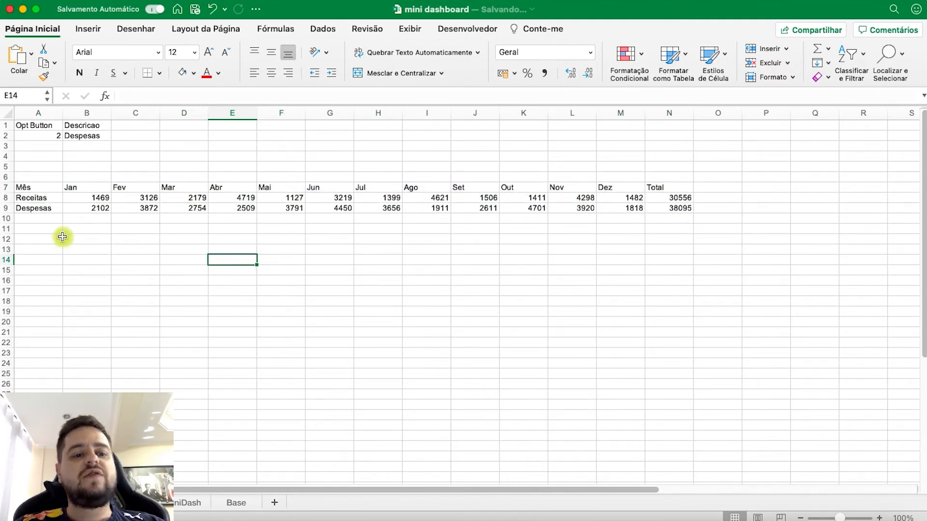
drag(25, 190, 655, 218)
click(404, 313)
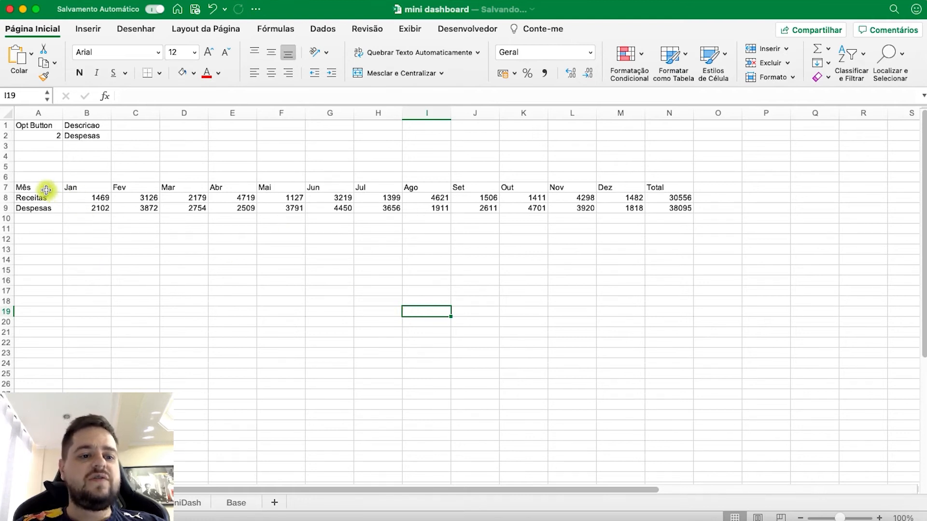
drag(40, 192, 687, 213)
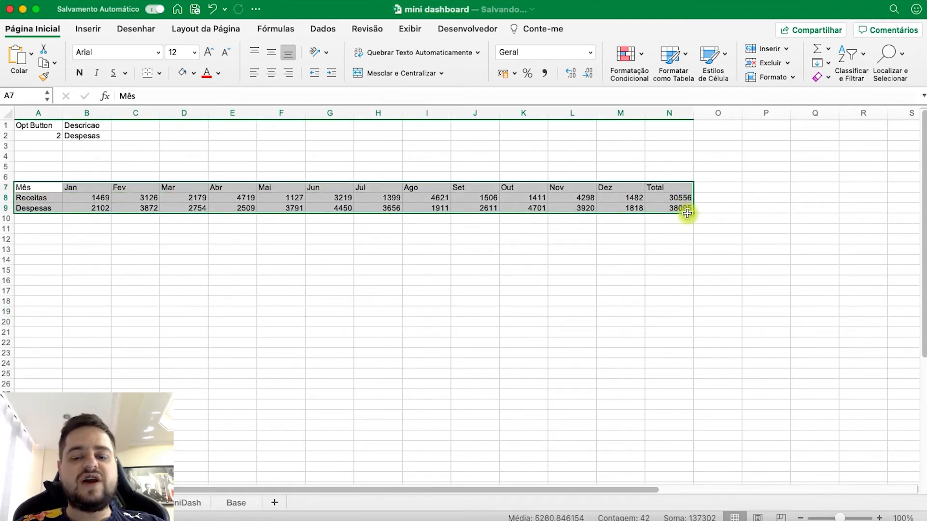
- Enter the heading Dash in A15 and link A16 to the selected description with =B2
click(43, 271)
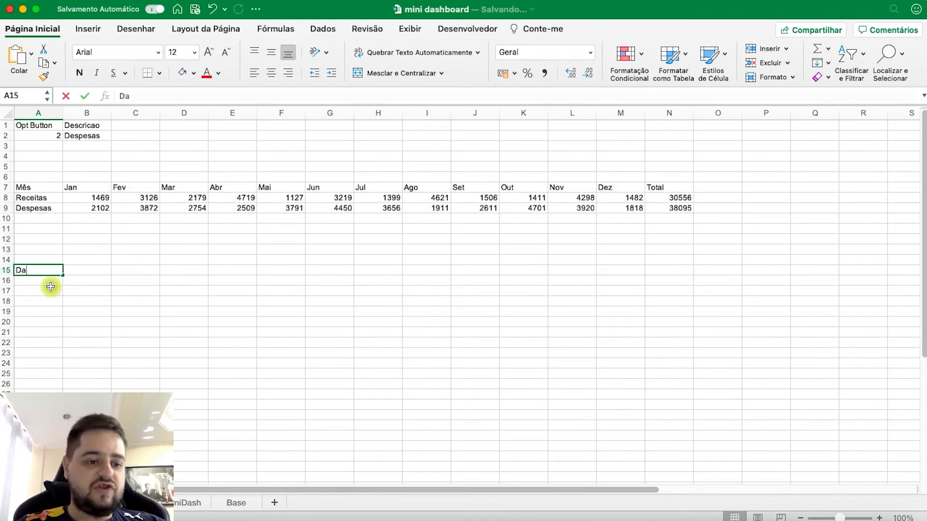
key(Return)
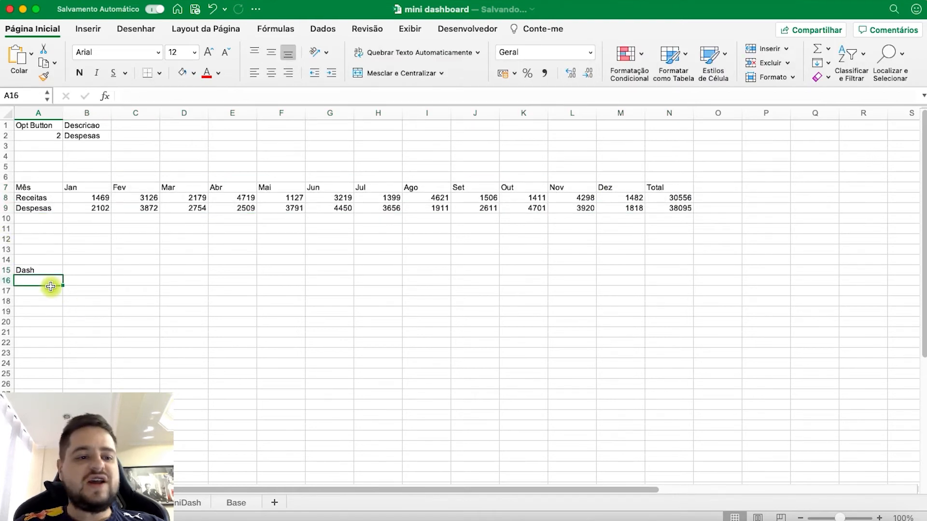
text(=)
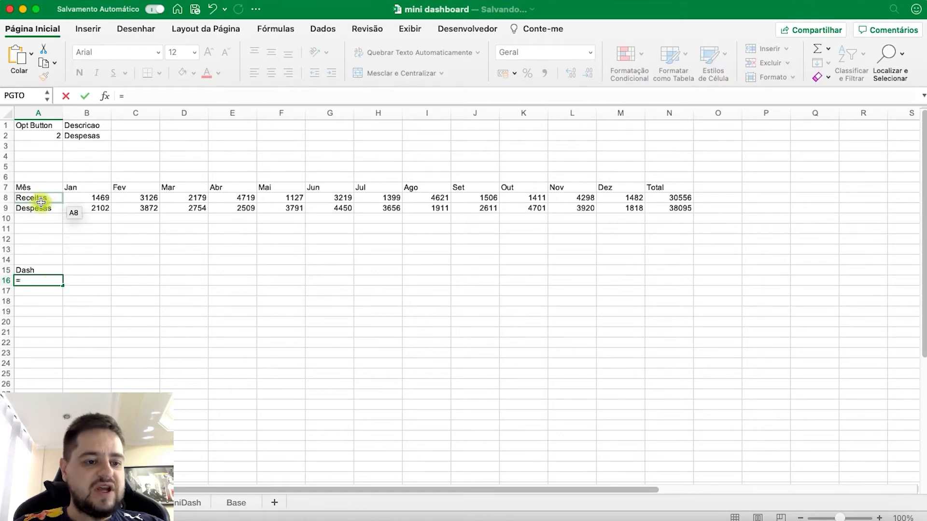
click(81, 138)
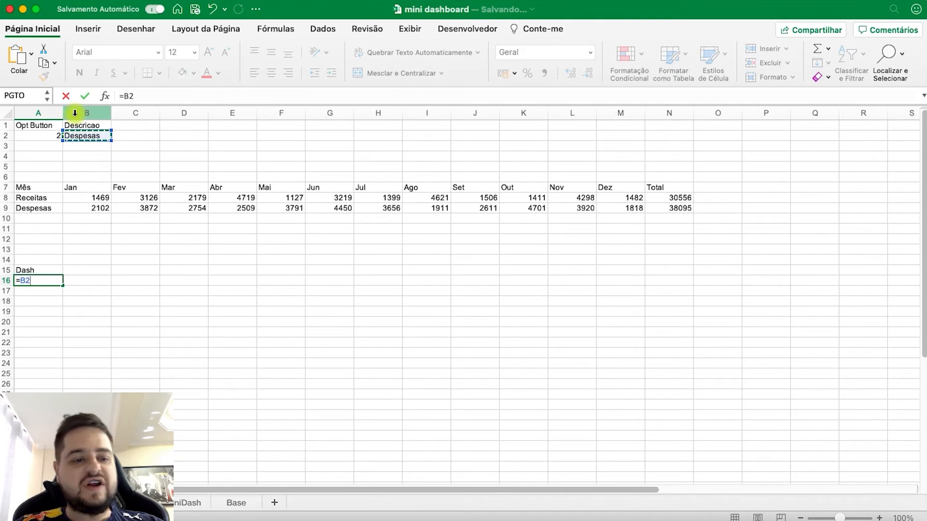
key(Return)
- Select the Receitas option on the dashboard sheet and check the linked label in A16 of Base (2)
click(90, 136)
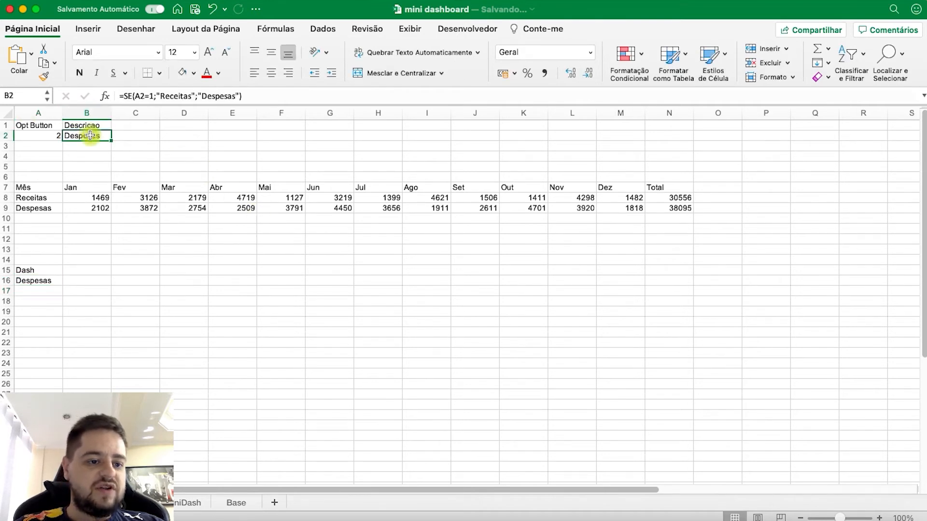
click(142, 341)
click(77, 503)
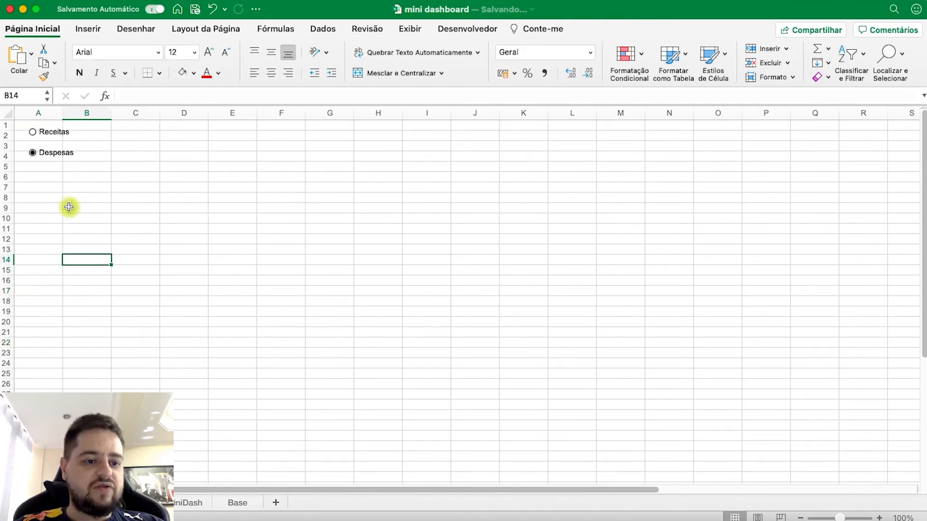
click(59, 135)
click(139, 325)
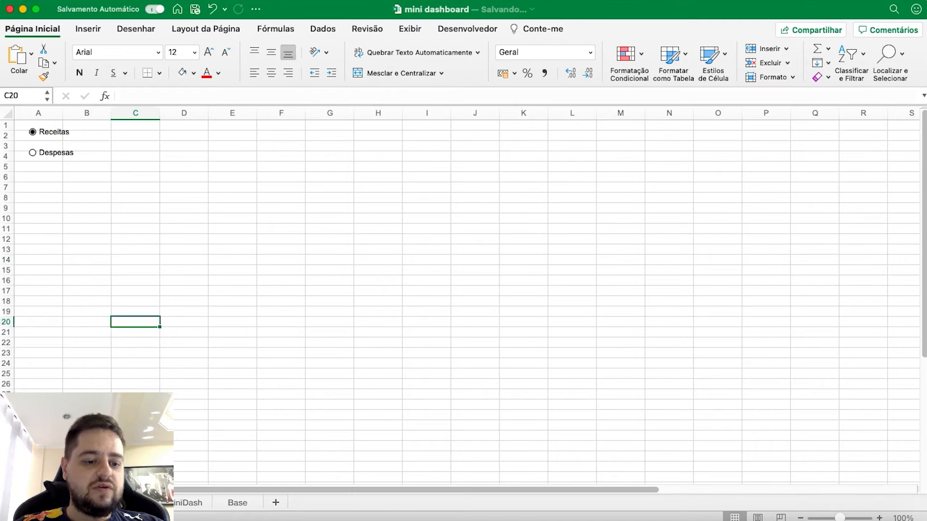
click(120, 503)
click(100, 321)
click(53, 282)
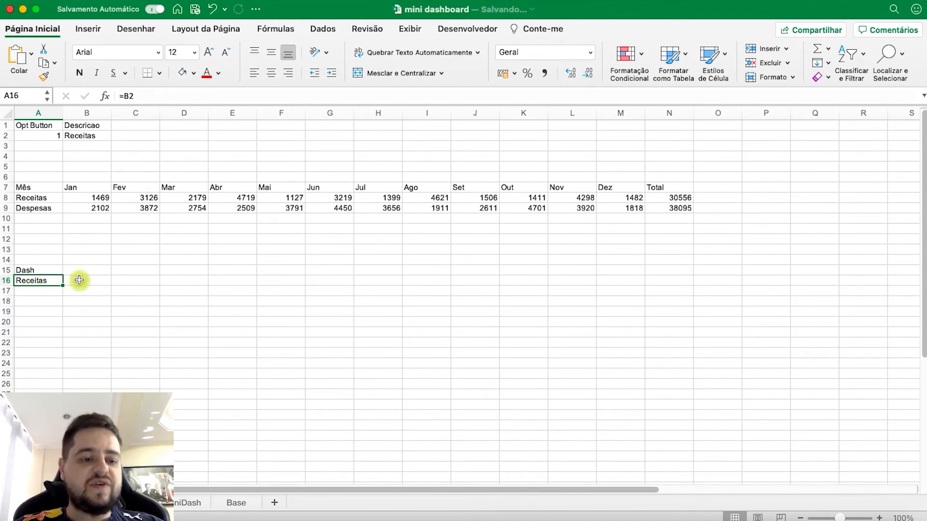
- Copy the Jan to Total headers from B7:N7 to B15:N15 beside the Dash heading
click(94, 280)
drag(95, 280, 658, 278)
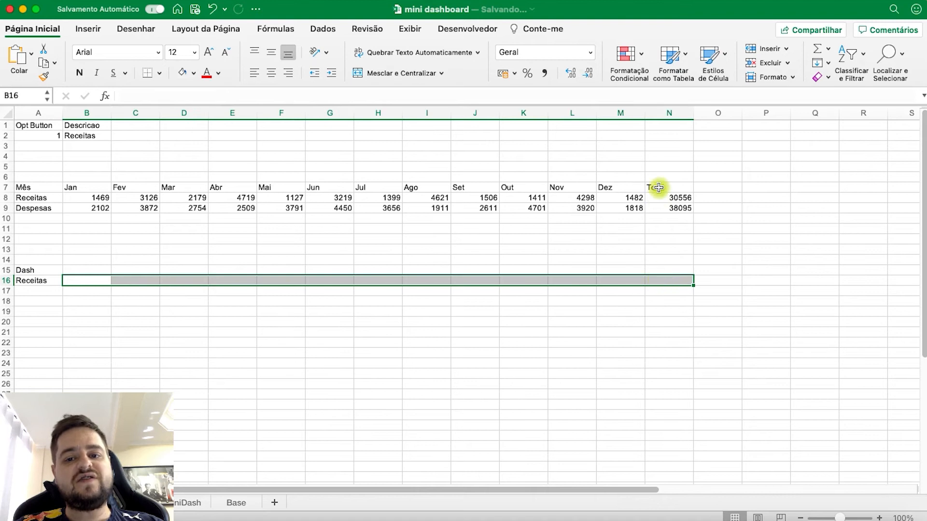
mouse_move(671, 197)
mouse_down()
mouse_move(101, 206)
mouse_move(674, 161)
mouse_move(657, 188)
mouse_up()
click(80, 270)
key(ctrl+c)
click(87, 272)
key(ctrl+v)
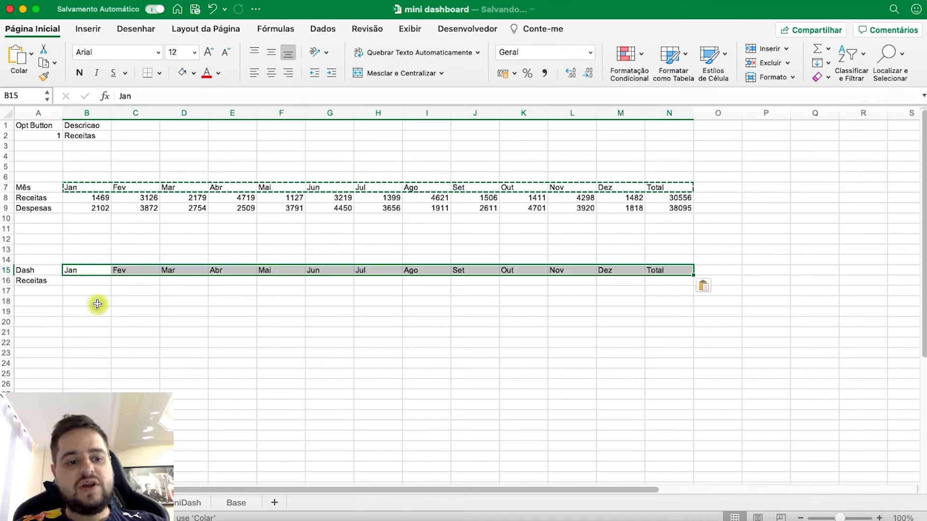
key(Escape)
click(91, 288)
click(87, 283)
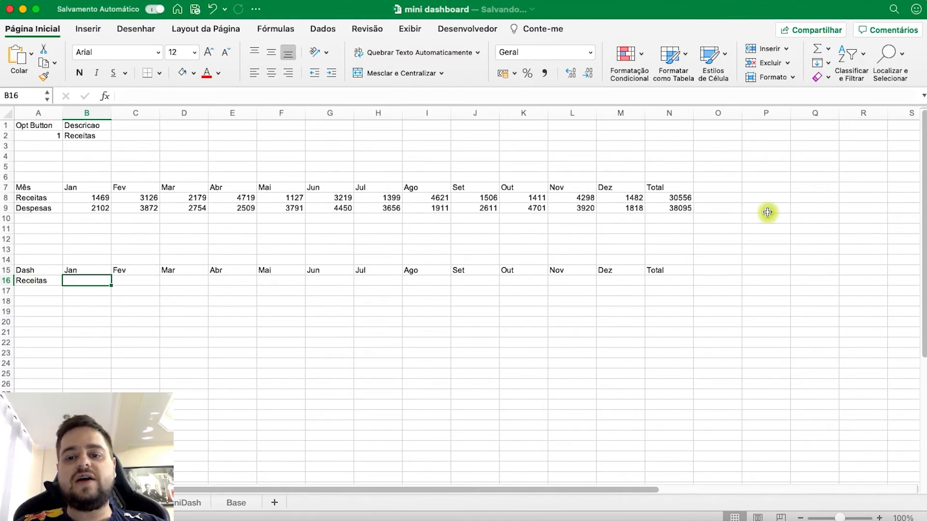
- Number the source table's rows with 1, 2 and 3 in O7:O9
click(723, 188)
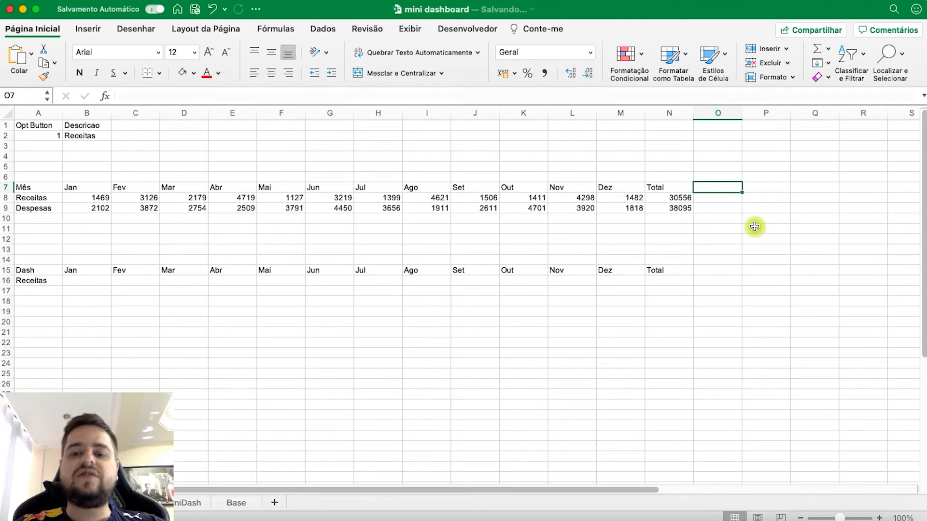
text(1)
key(Return)
text(2)
key(Return)
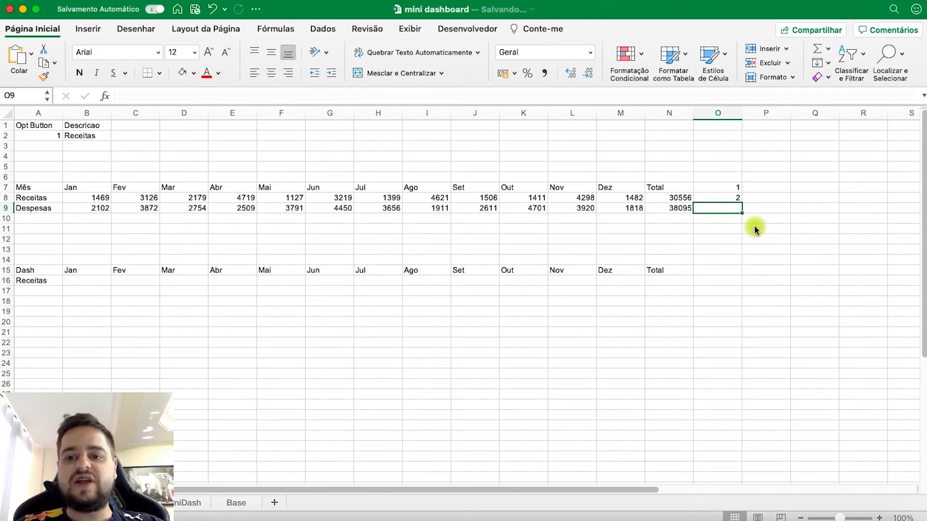
text(3)
key(Return)
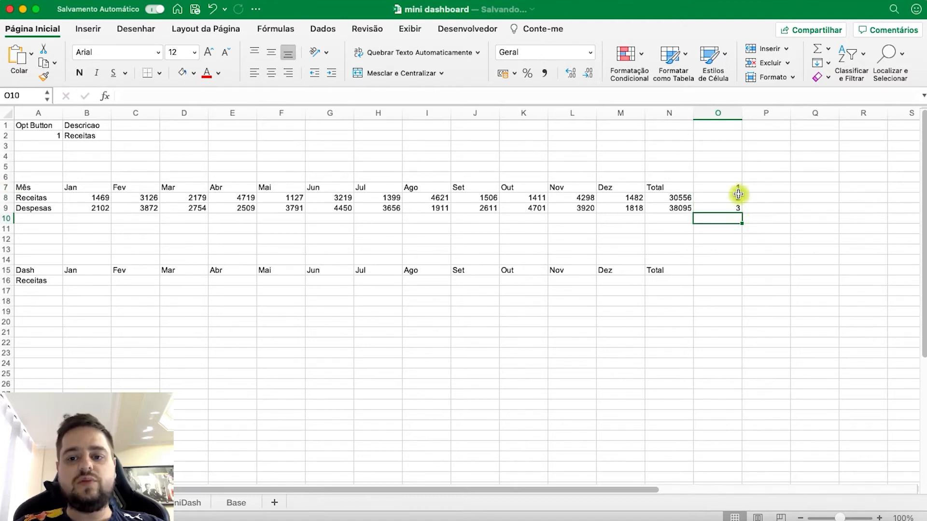
drag(737, 190, 736, 208)
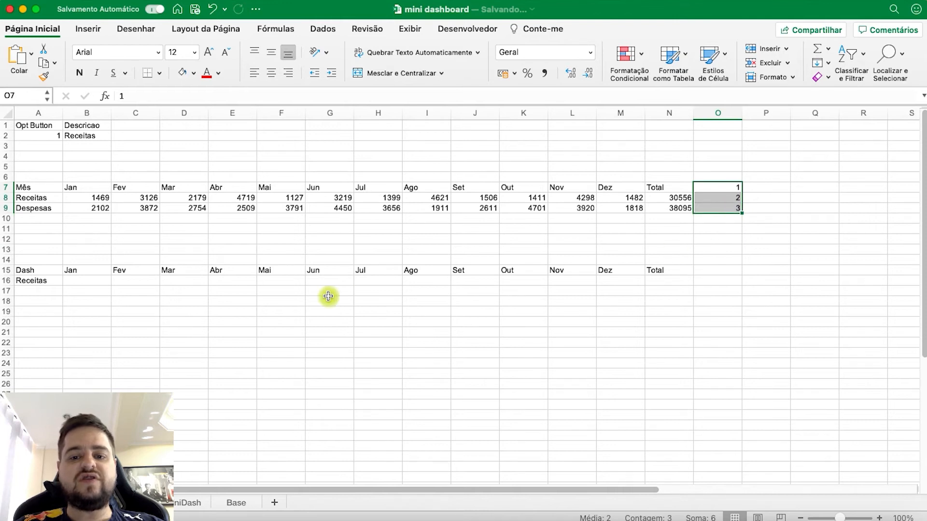
- Begin a PROCH formula in B16 with lookup value B15 and the absolute table range $B$7:$N$9
click(79, 280)
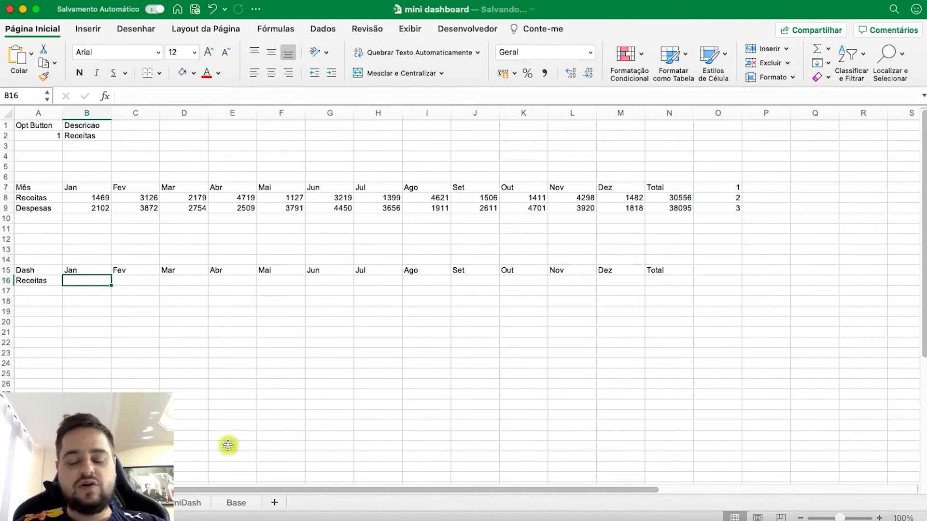
text(=proch()
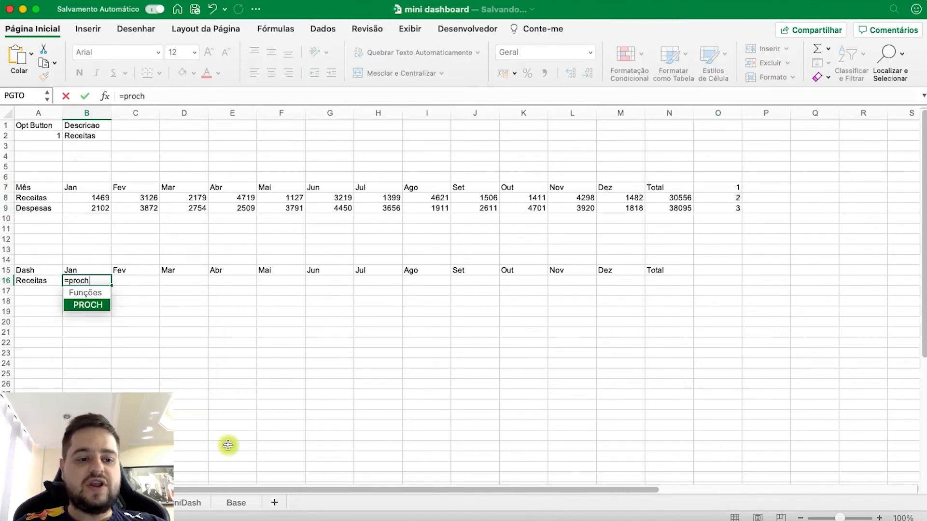
click(77, 270)
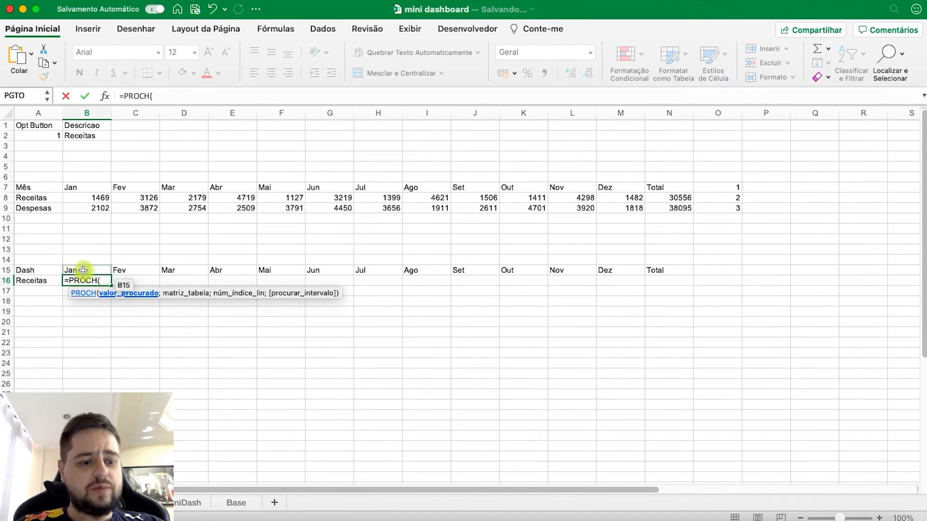
text(;)
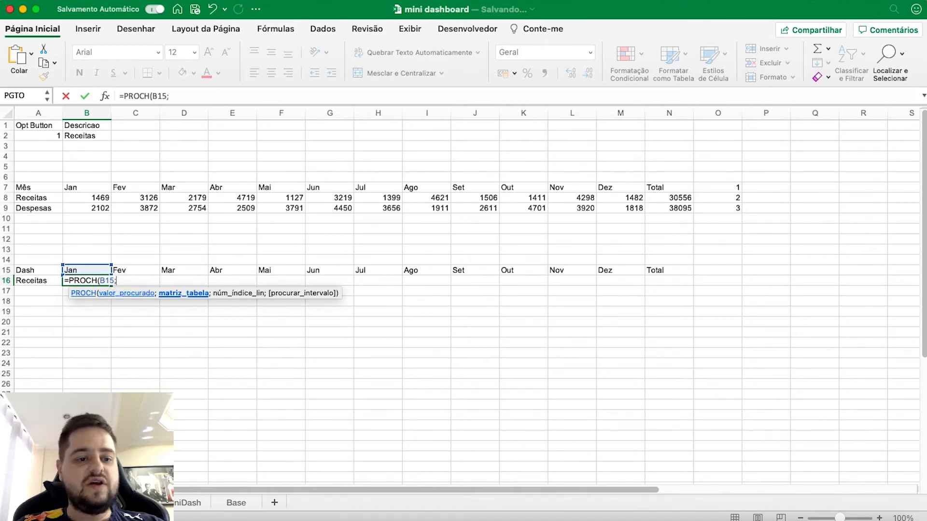
drag(92, 185, 651, 208)
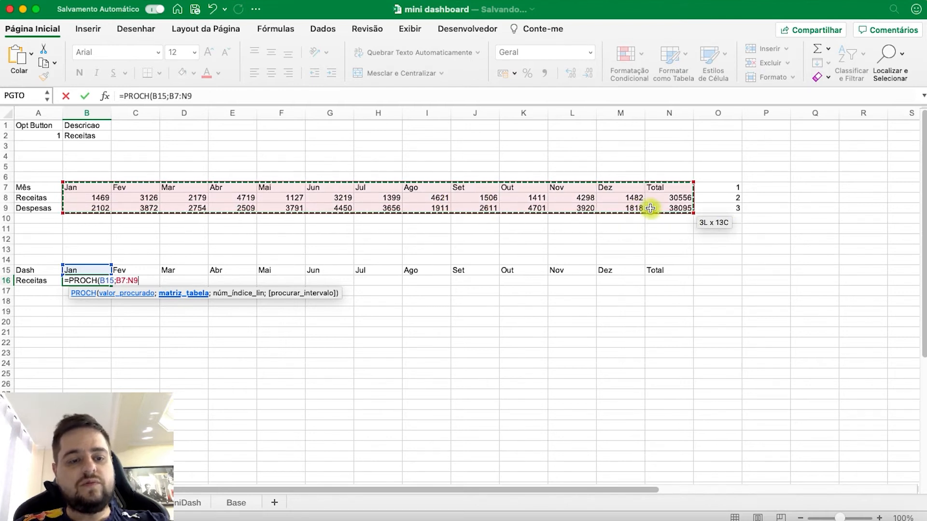
key(F4)
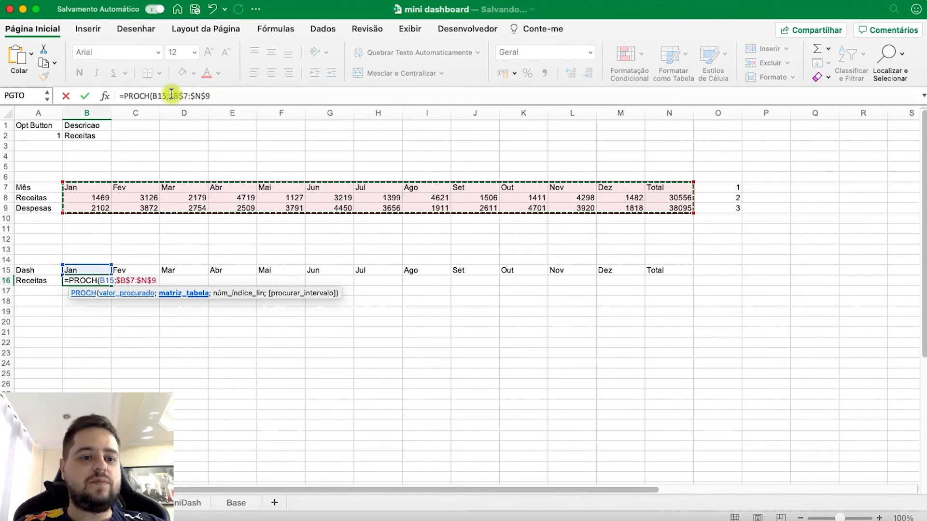
click(224, 97)
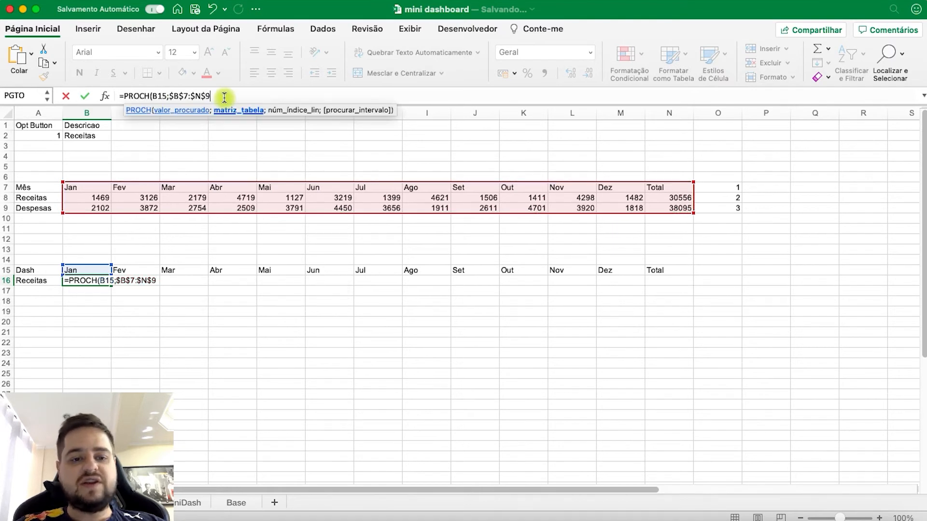
text(;)
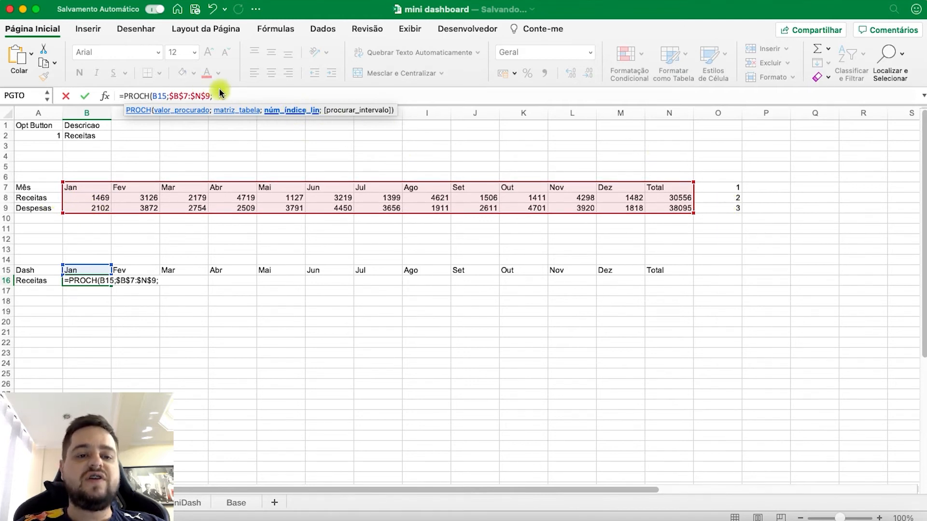
- Complete the B16 formula with PROCV($A$16;$A$8:$O$9;15;0) as the row index and 0 for exact match
text(PROCV()
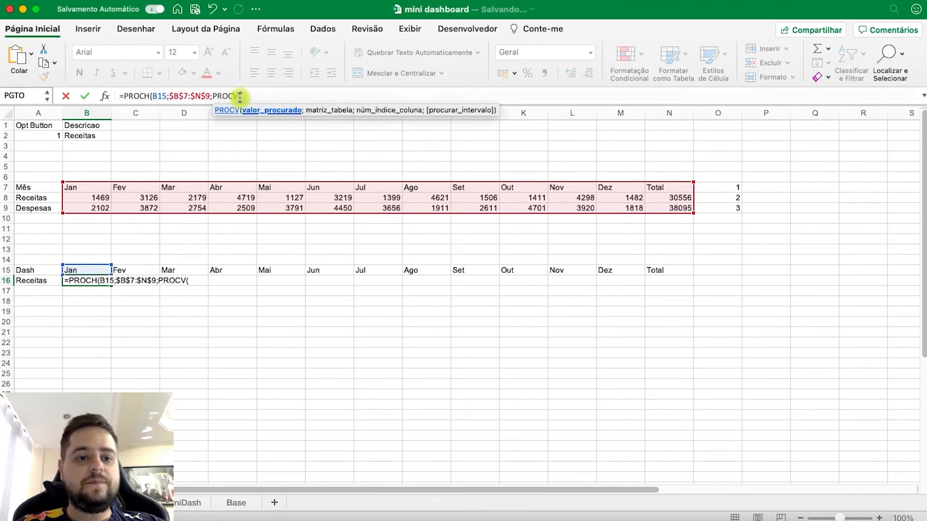
click(47, 281)
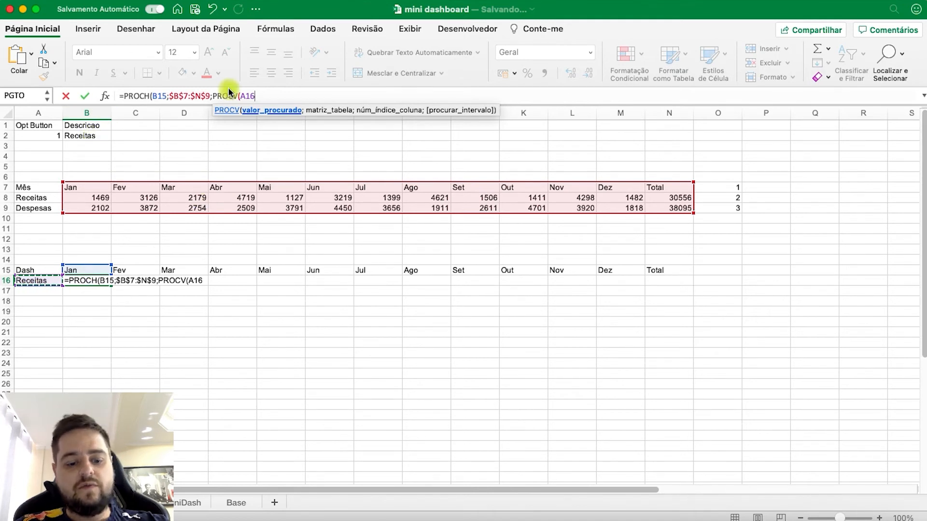
key(F4)
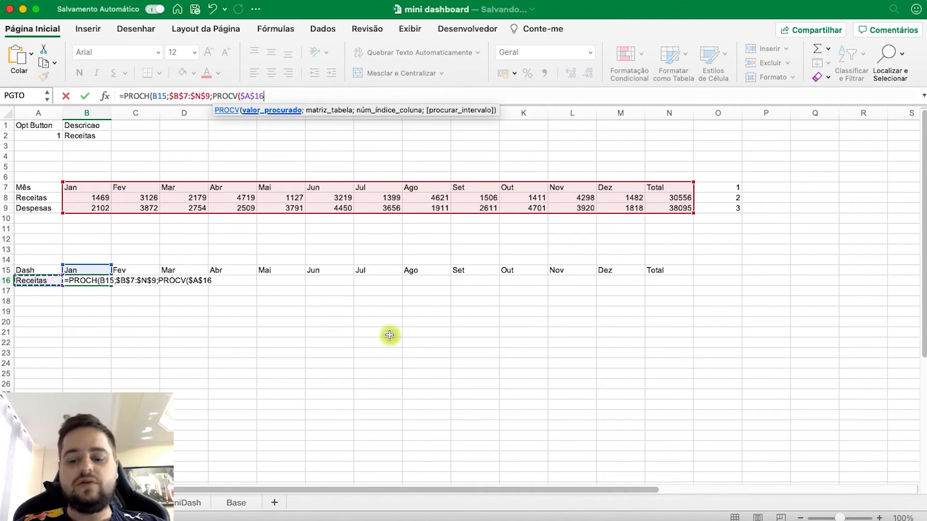
text(;)
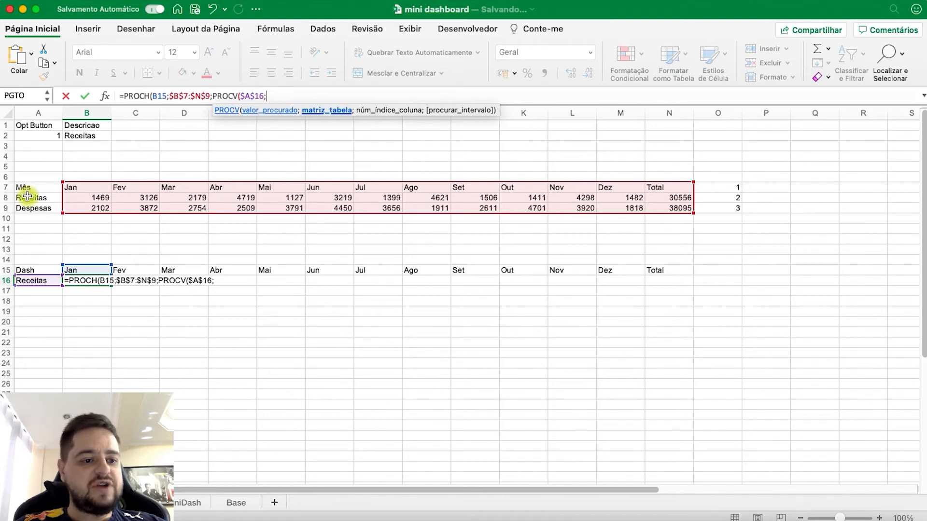
drag(32, 198, 722, 211)
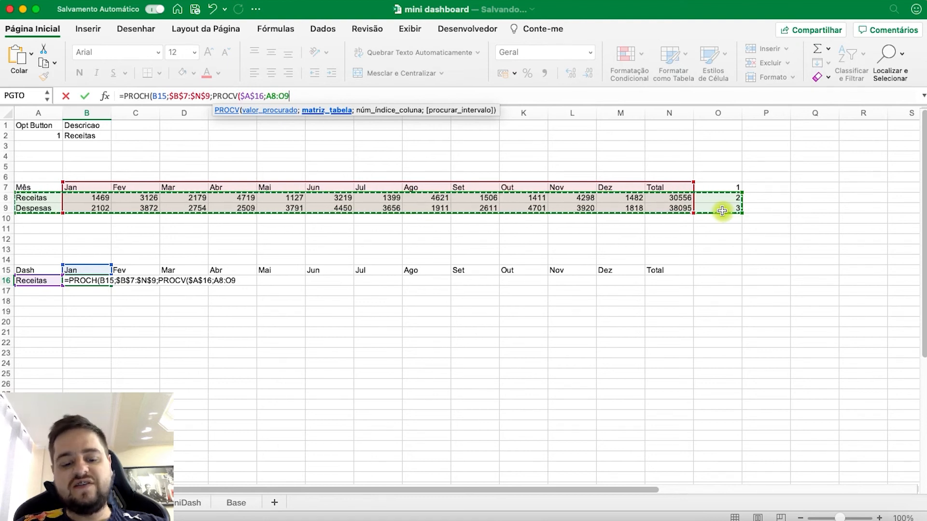
key(F4)
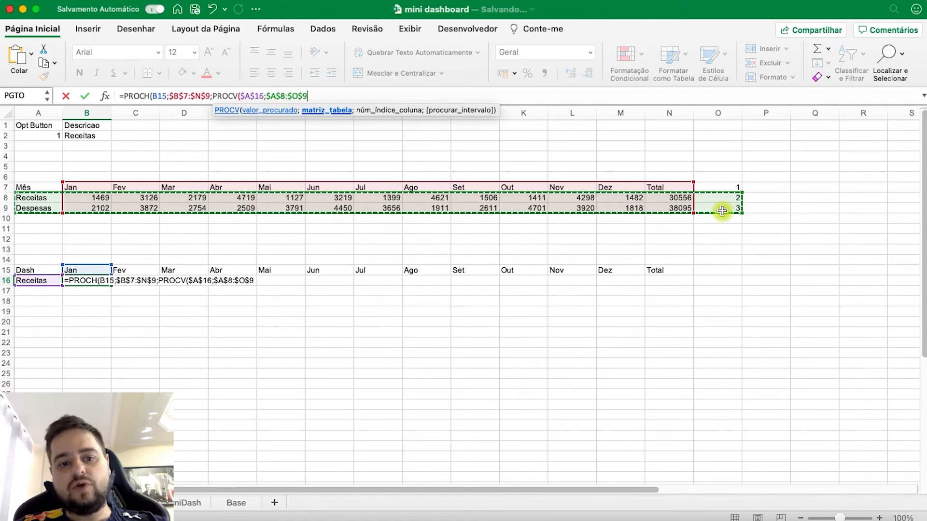
text(;15)
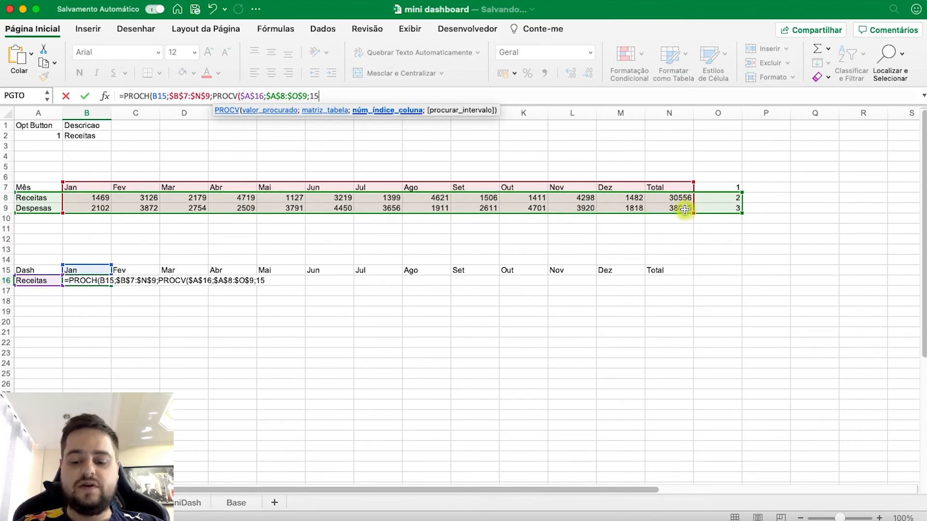
text(;0)
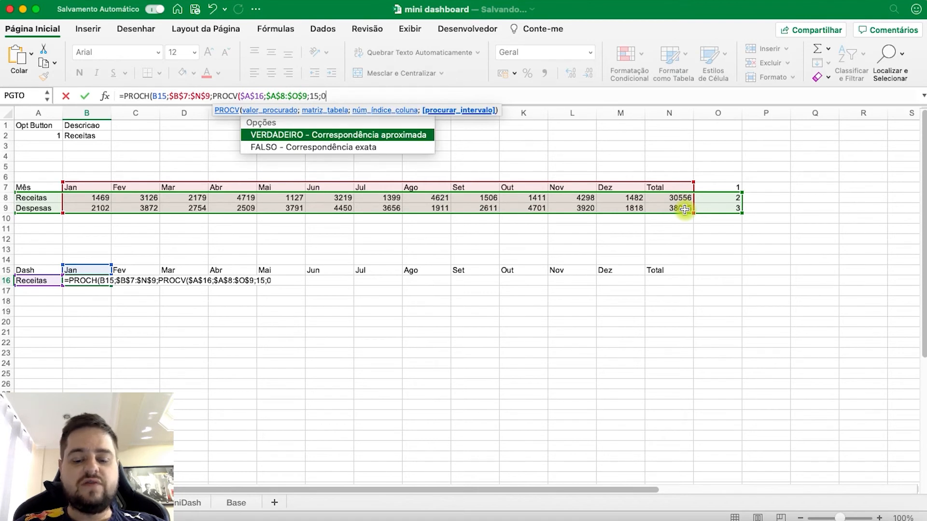
text();0)
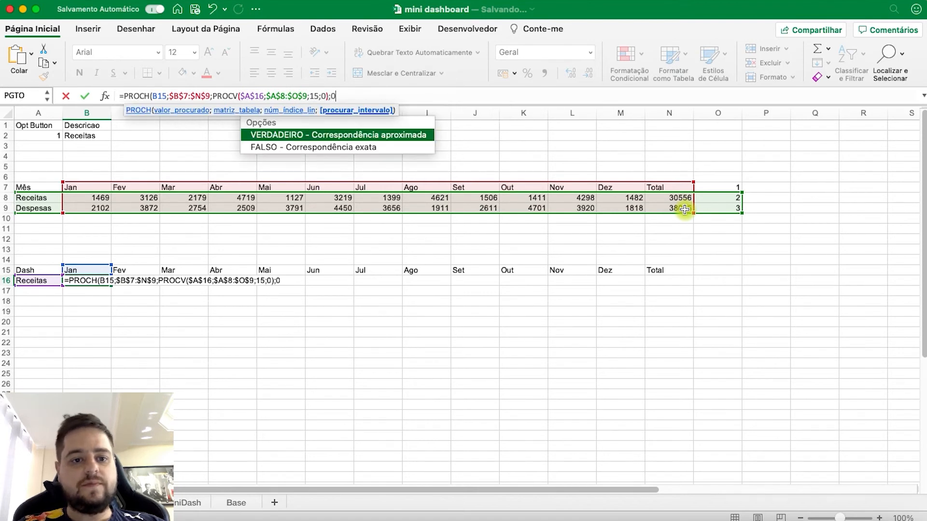
key(Return)
key(Return)
click(144, 287)
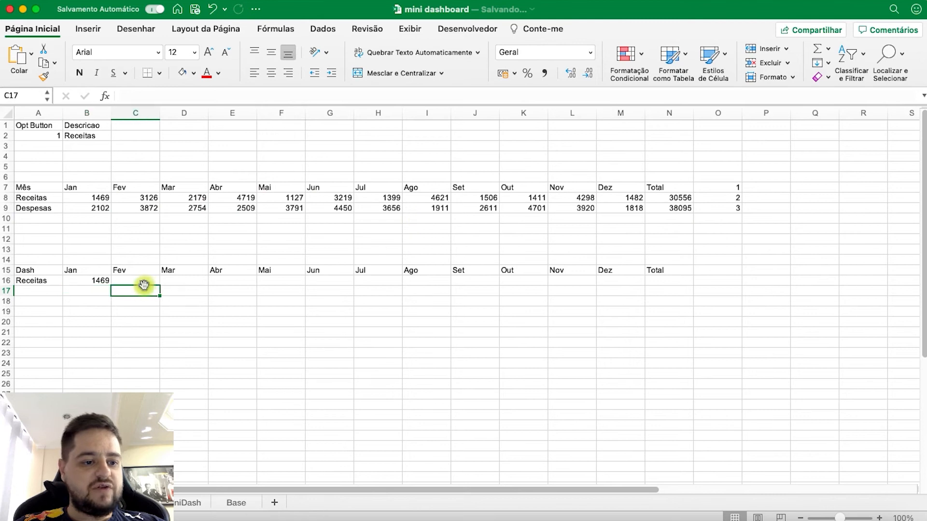
- Select the Despesas option on the dashboard sheet and check the January value in B16 of the base sheet
click(89, 282)
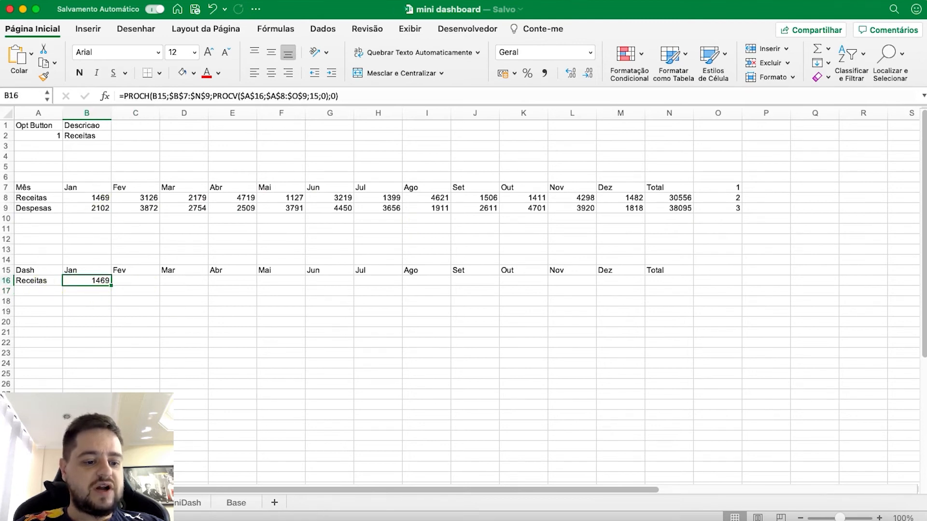
click(92, 502)
click(60, 152)
click(151, 375)
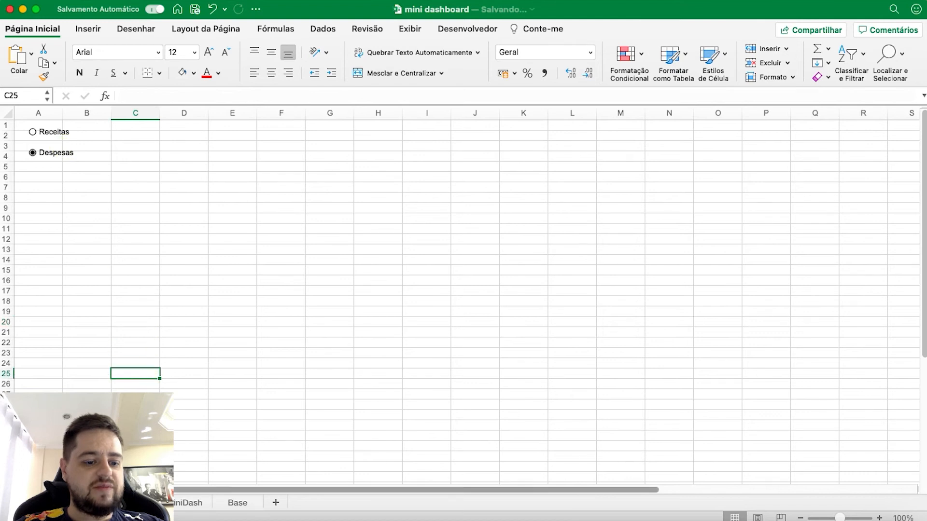
click(135, 502)
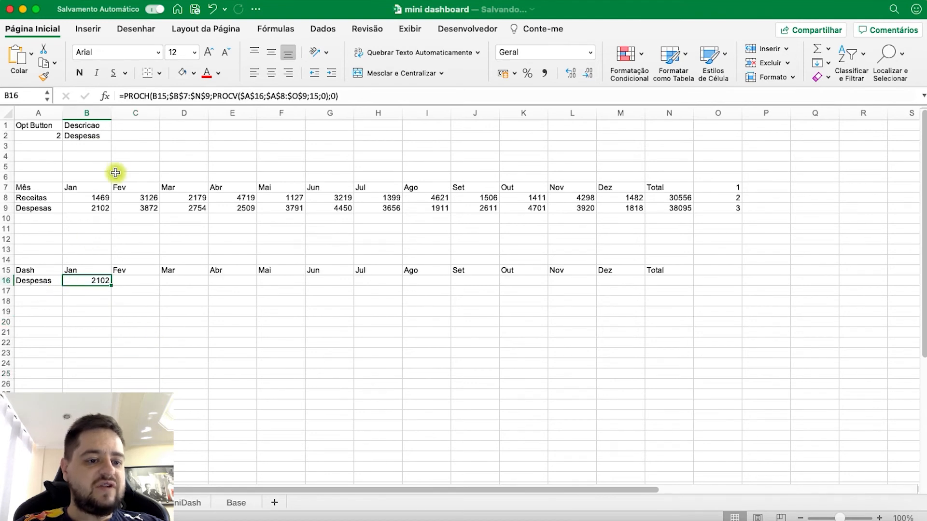
- Fill the B16 lookup formula across the row through the Total column in N16
drag(112, 285, 679, 295)
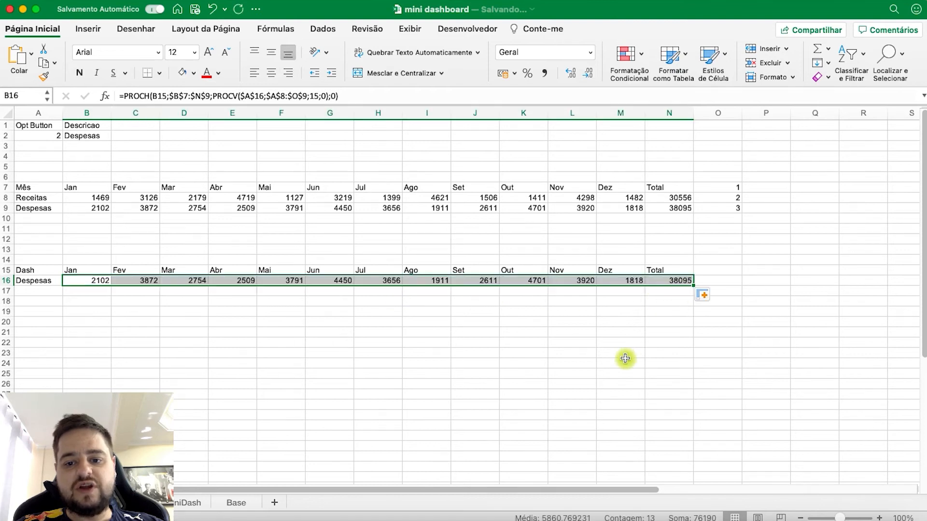
click(622, 332)
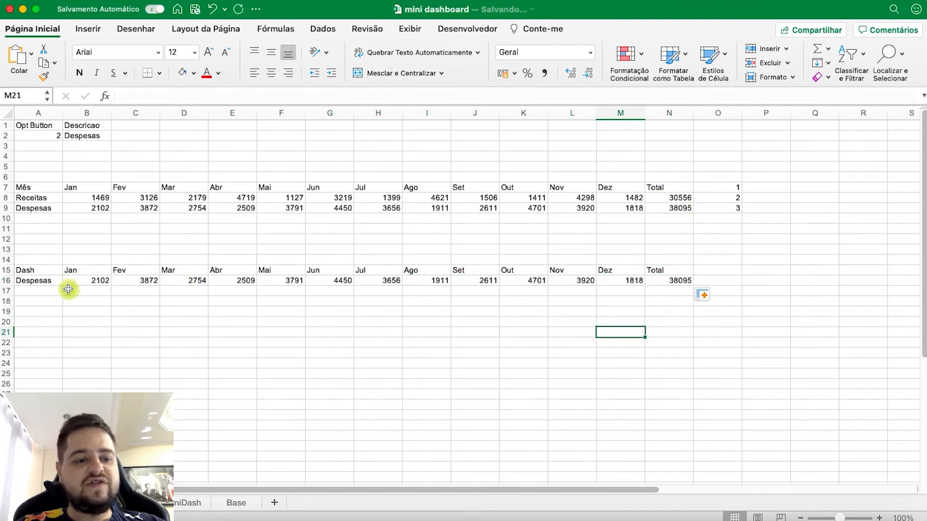
drag(26, 273, 682, 285)
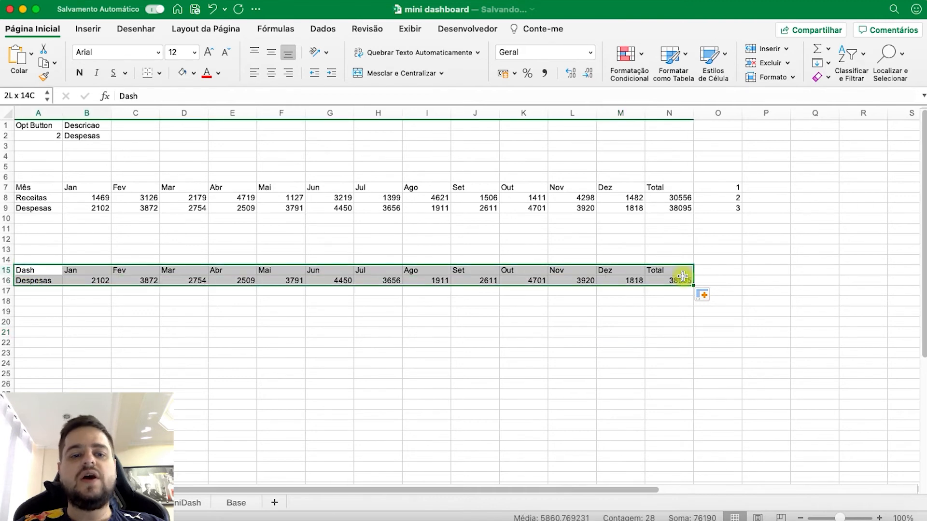
click(330, 376)
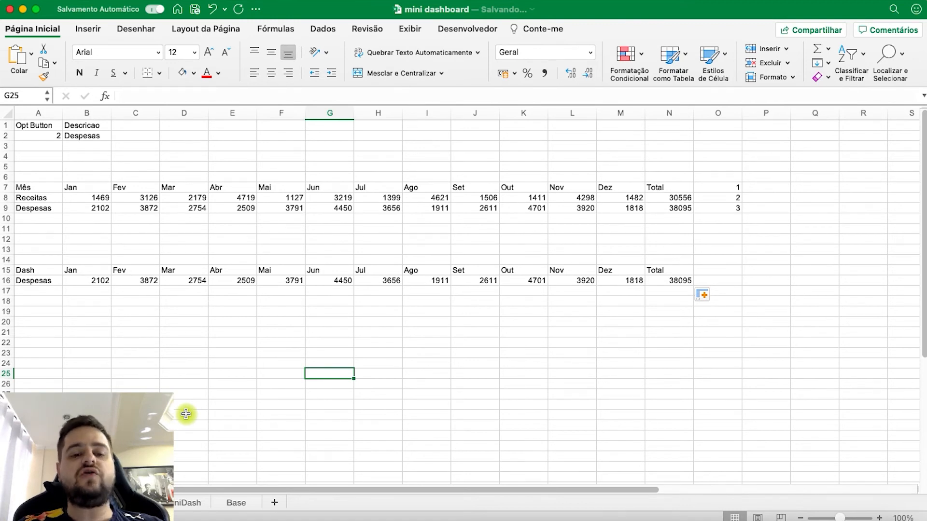
drag(49, 271, 664, 283)
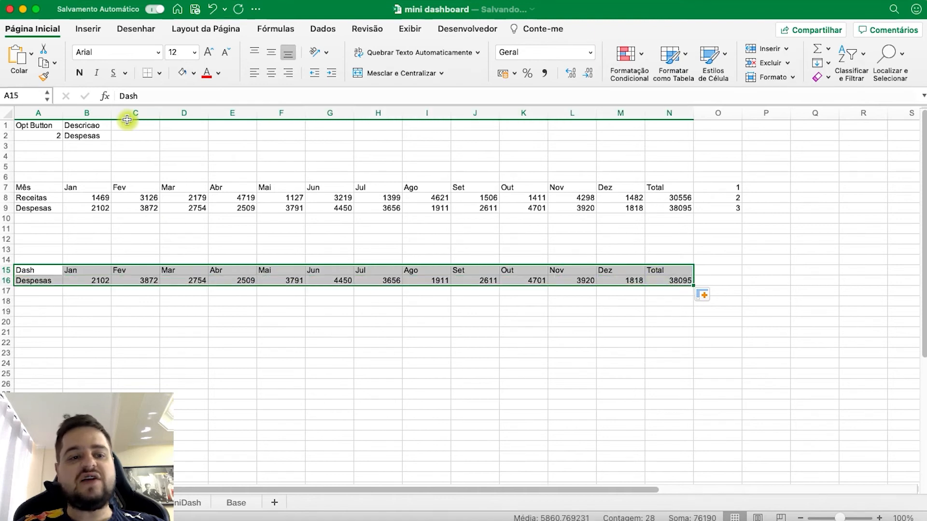
click(84, 26)
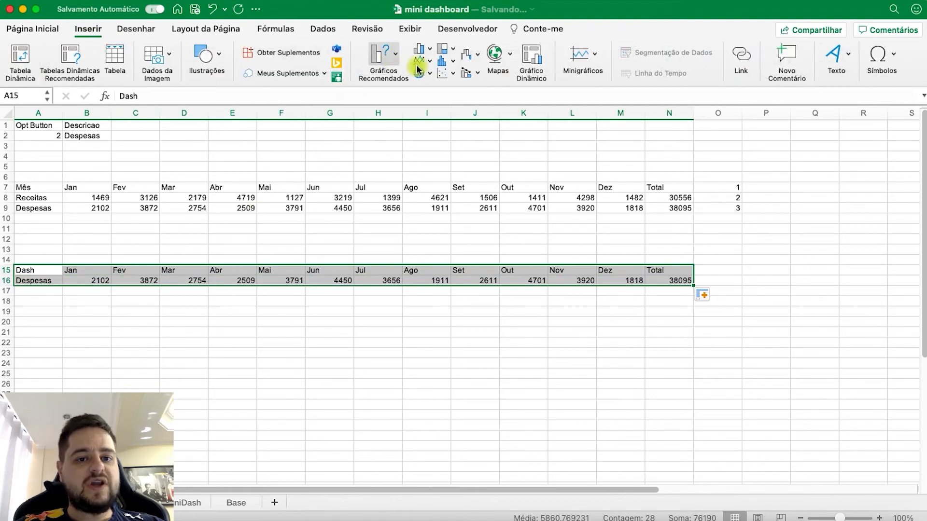
click(422, 53)
click(435, 99)
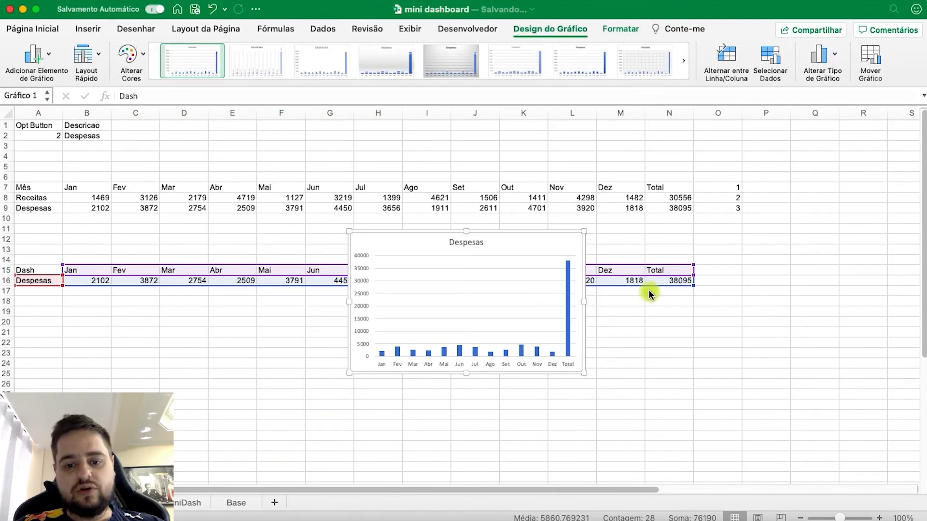
key(Delete)
- Insert a 2D clustered column chart from A15:M16, leaving out the Total column
drag(606, 271, 32, 282)
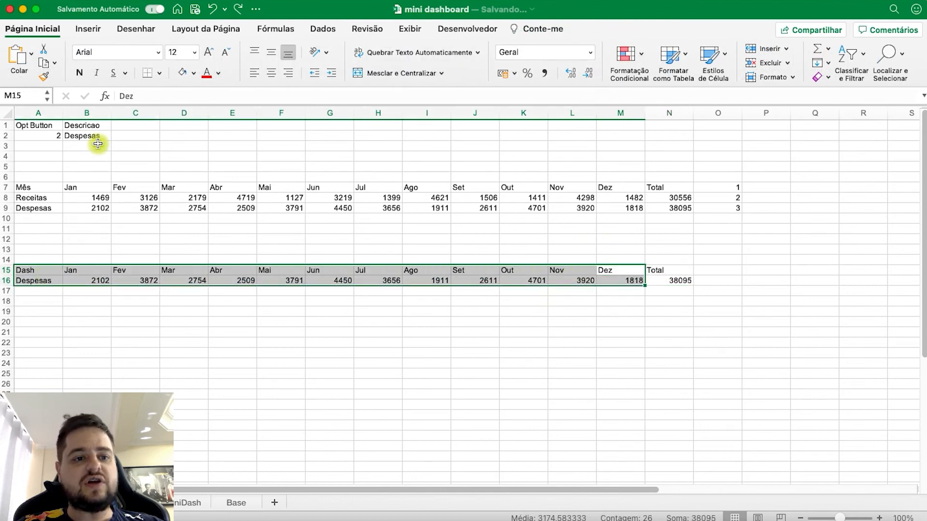
click(85, 32)
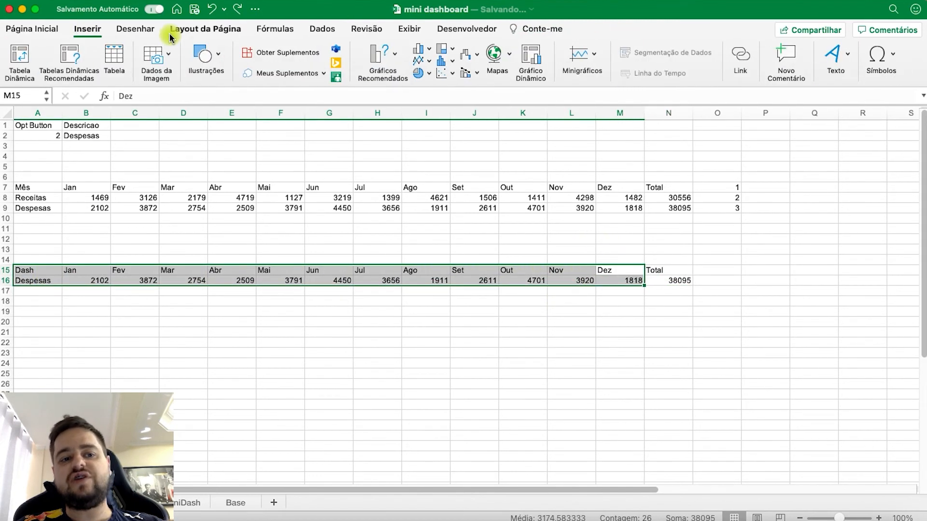
click(222, 56)
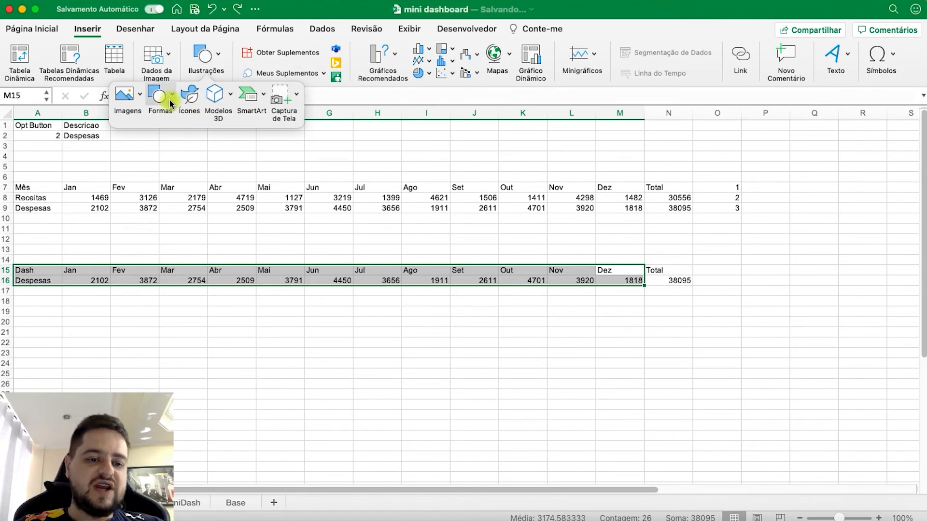
click(170, 103)
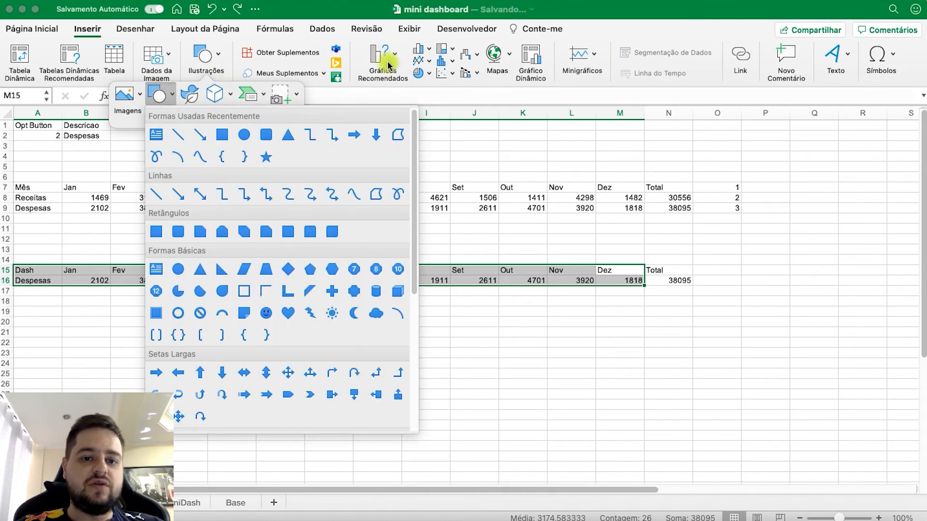
click(420, 50)
click(420, 50)
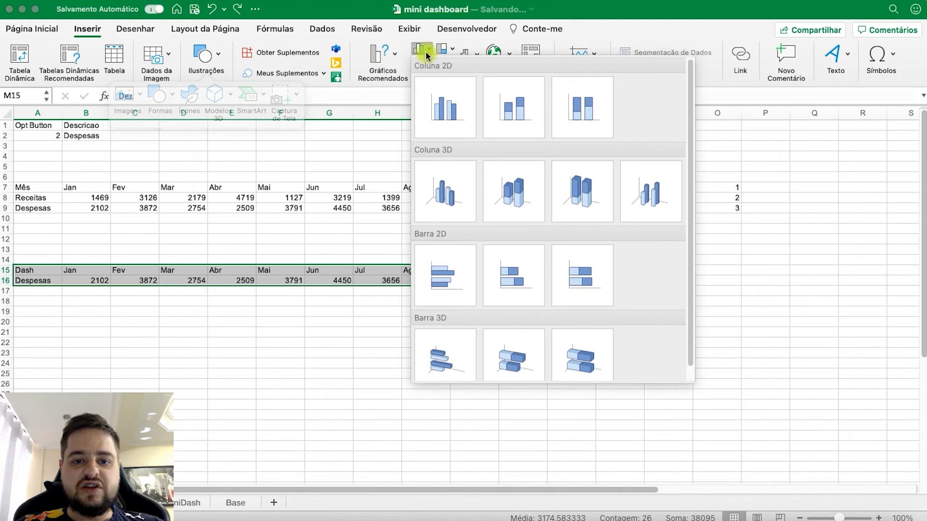
click(445, 109)
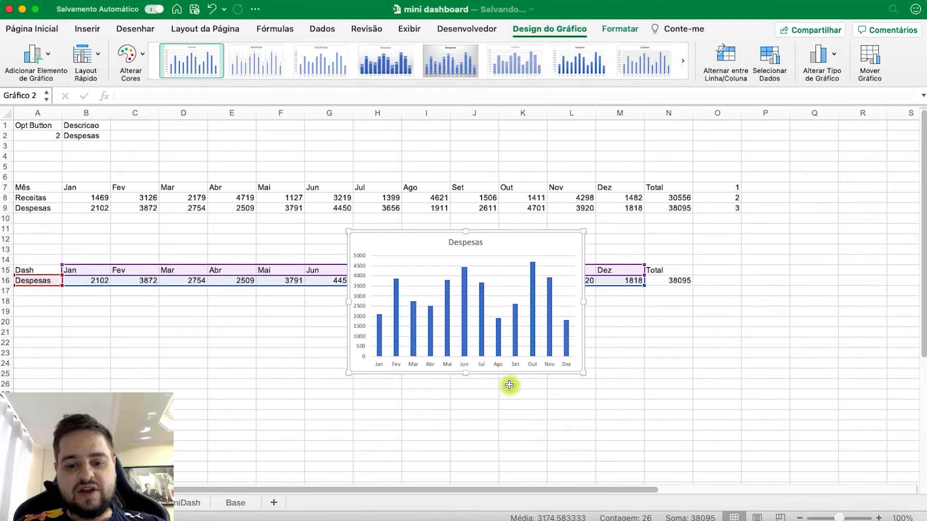
- Cut the column chart from the base sheet and paste it into the dashboard sheet
key(super+x)
click(171, 503)
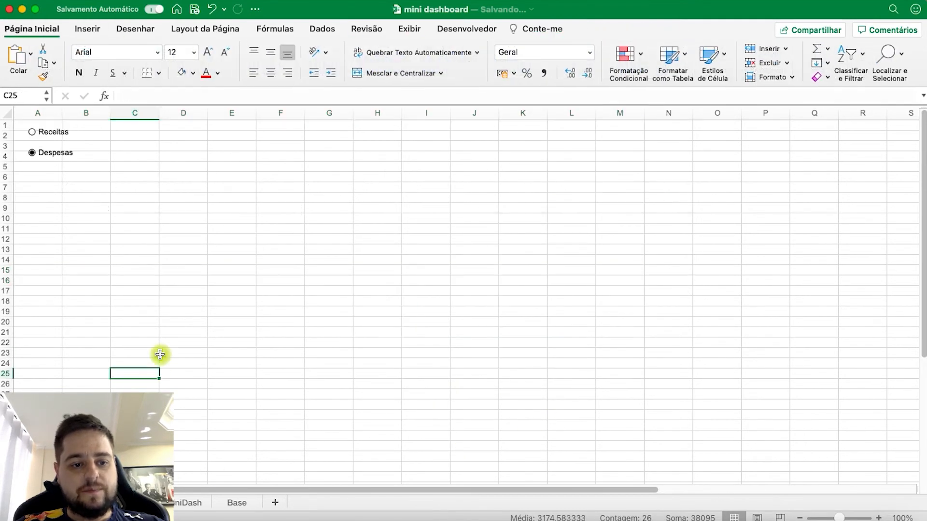
click(160, 355)
key(super+v)
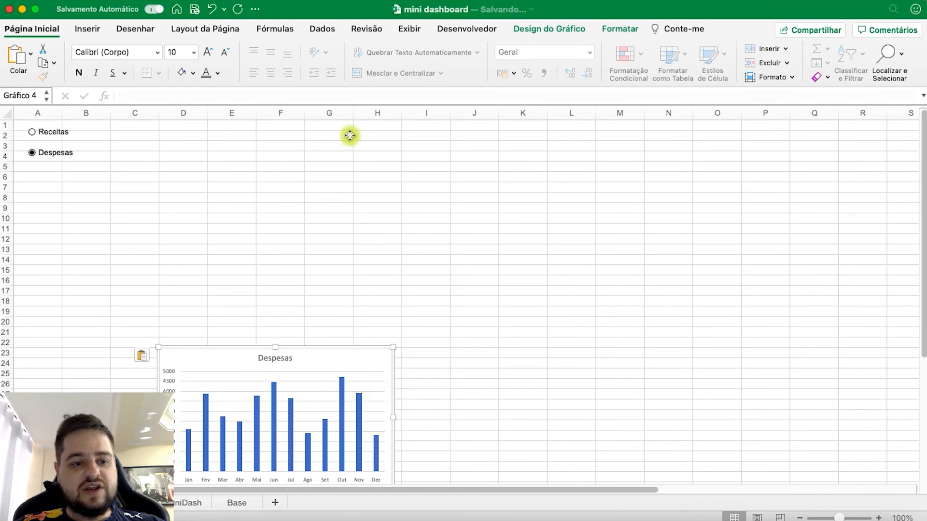
- Move the pasted chart directly below the option buttons and enlarge it slightly to end around row 20
click(408, 319)
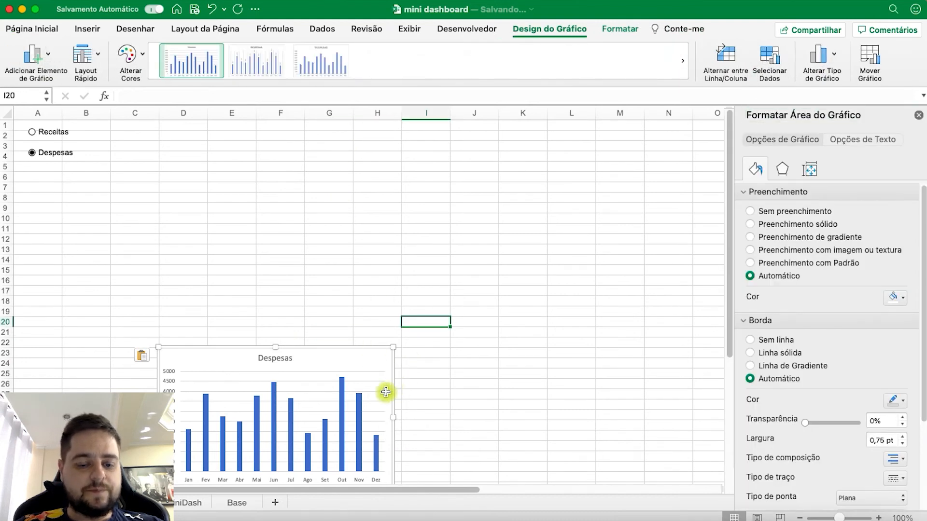
click(386, 391)
drag(393, 387, 244, 230)
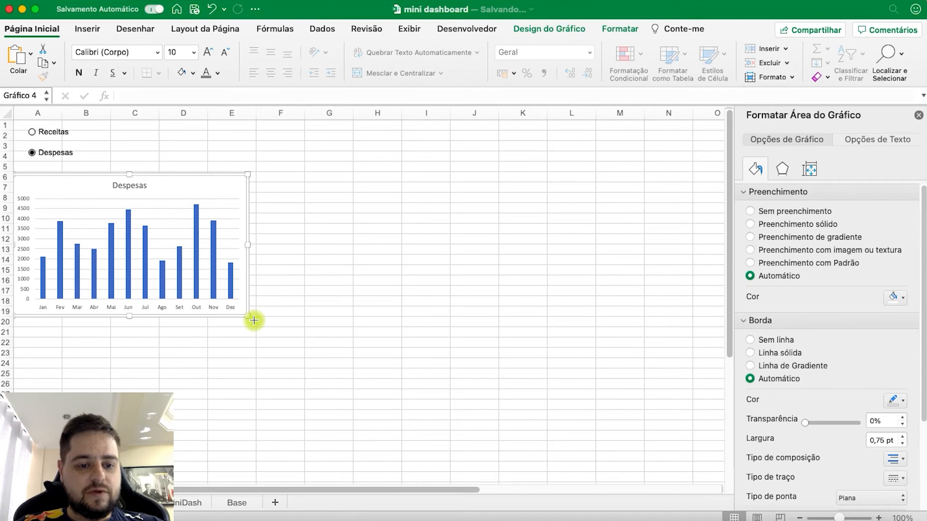
drag(254, 320, 263, 332)
click(349, 321)
- Link the chart title to cell B2 of the Base (2) sheet and test it with the Receitas and Despesas options
click(135, 186)
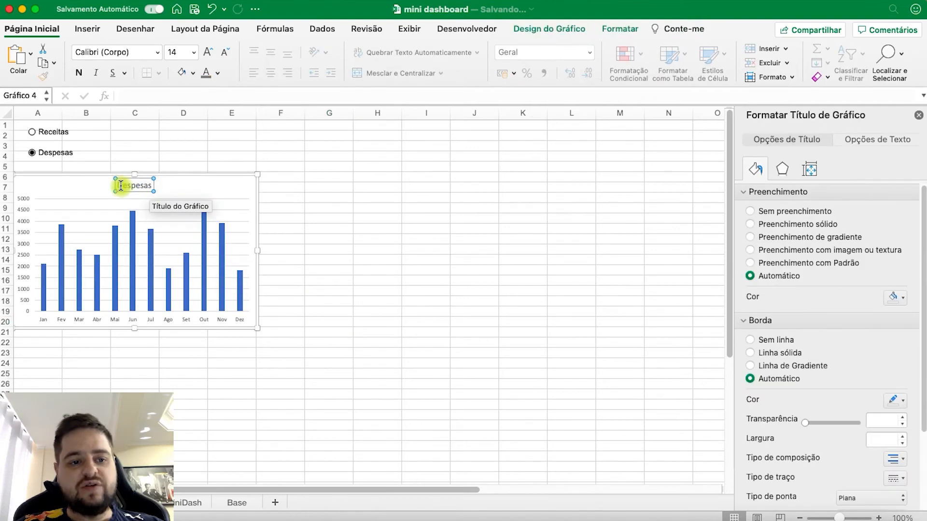
click(123, 96)
text(=)
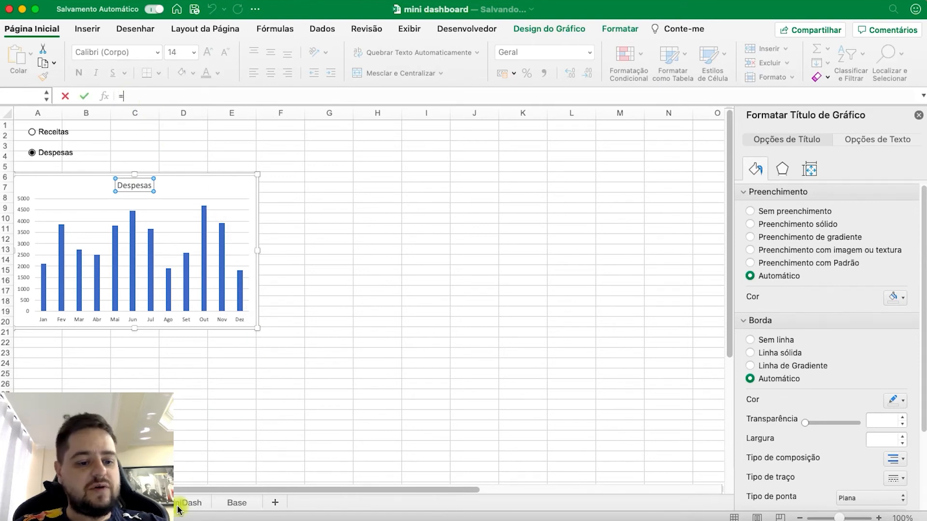
click(133, 503)
click(87, 137)
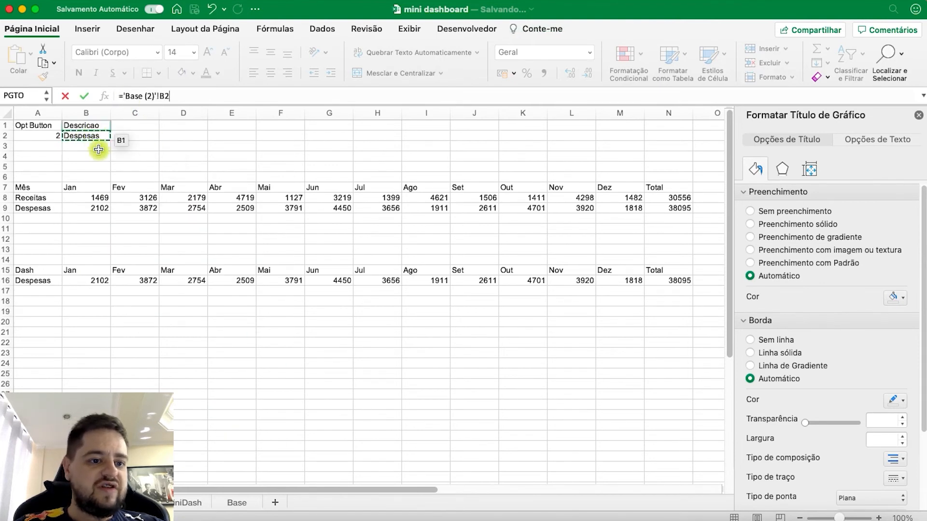
key(Return)
click(381, 260)
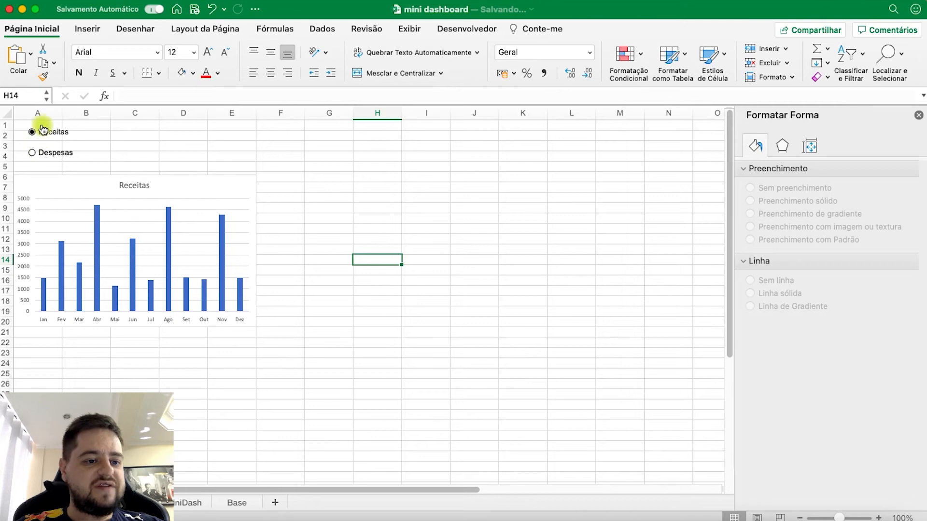
click(58, 162)
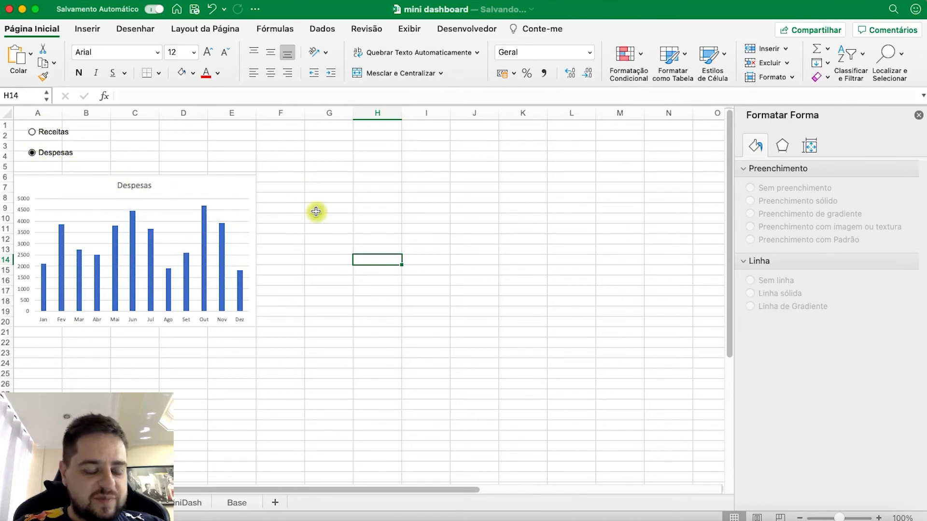
- Extend the chart's top edge slightly upward and reposition the chart at about 0.15" from the left and 1.11" from the top
click(132, 175)
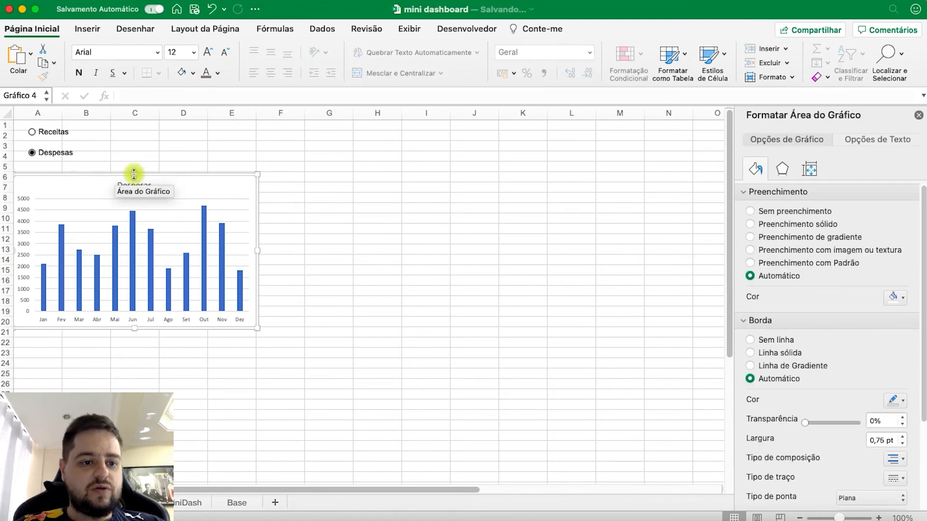
drag(128, 169, 128, 166)
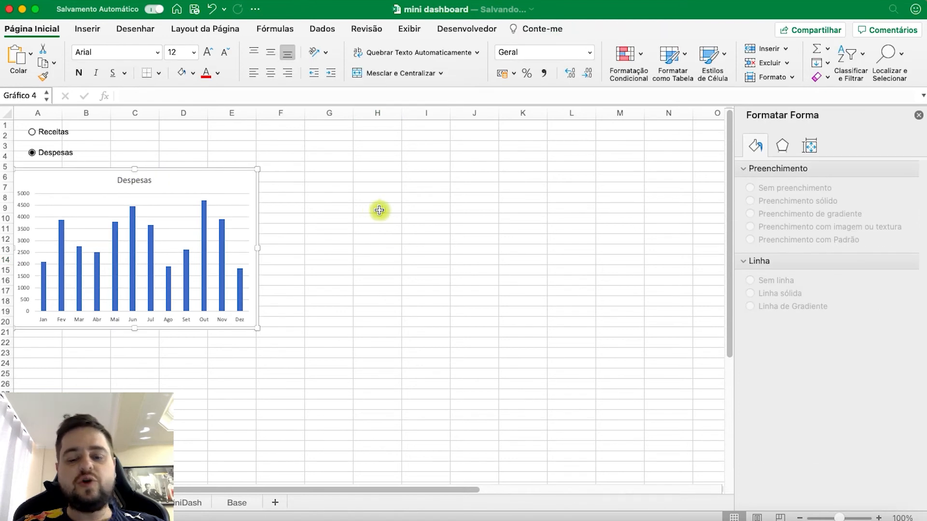
click(379, 210)
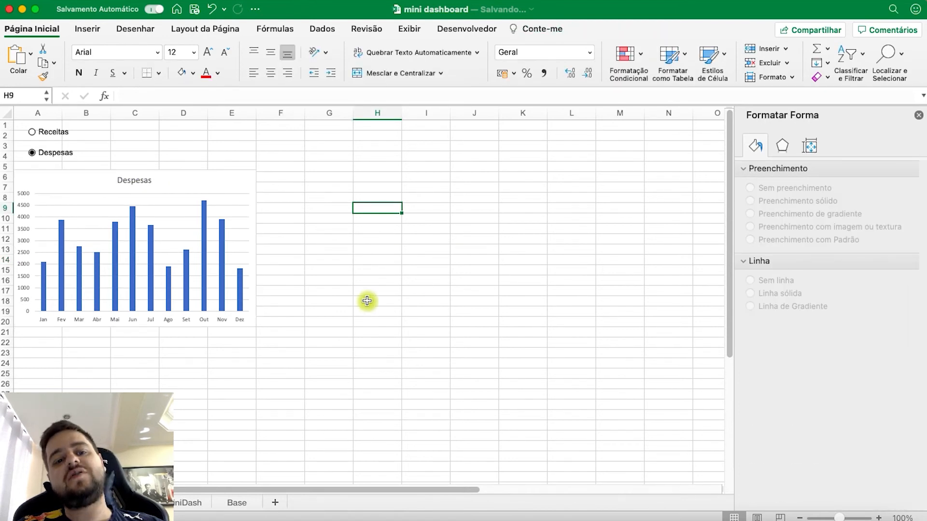
click(917, 118)
click(441, 261)
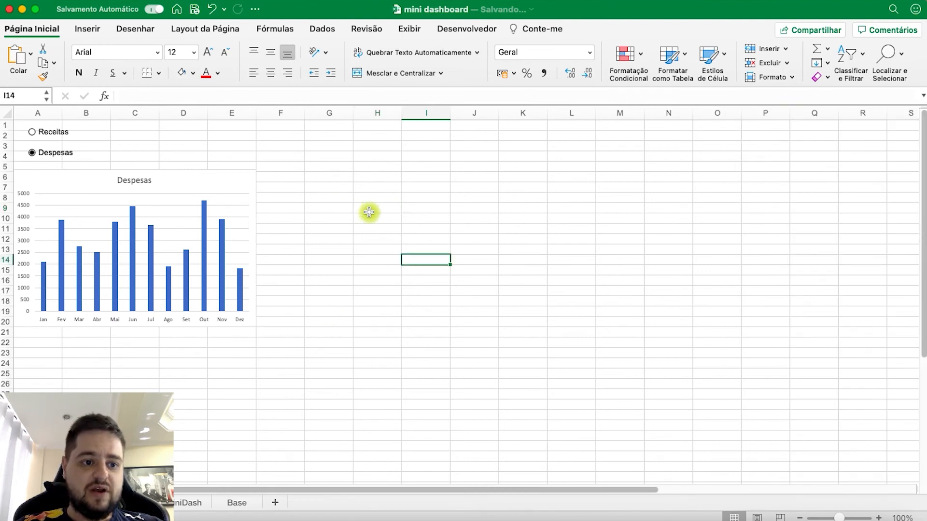
drag(249, 190, 257, 190)
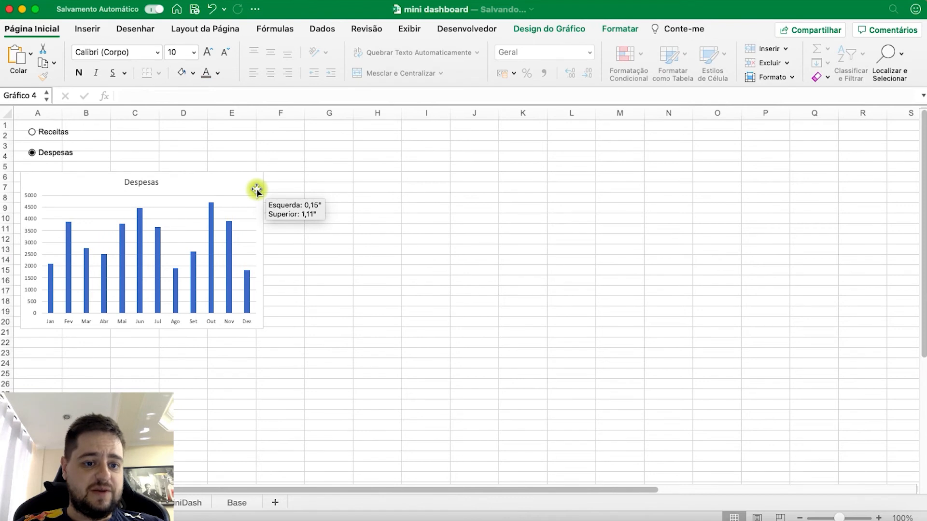
click(425, 238)
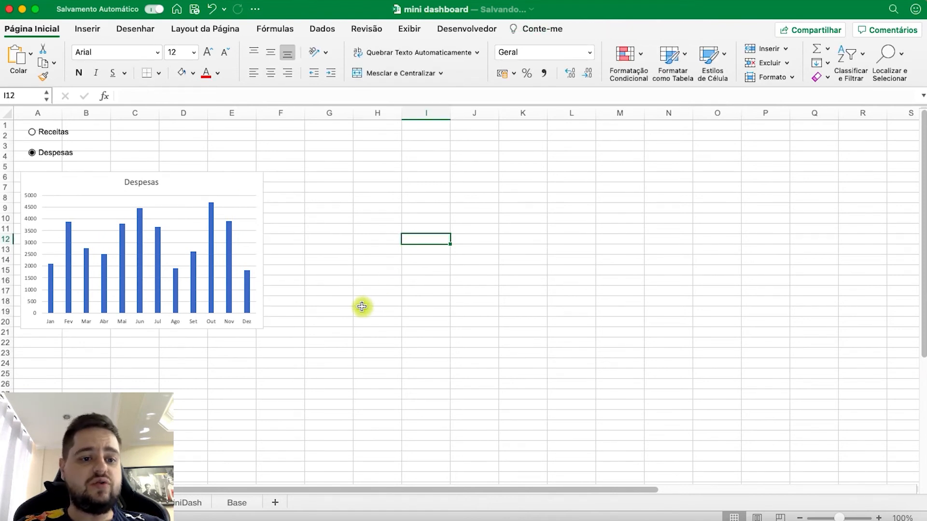
- Move the chart title to the upper-right corner of the chart area
click(147, 187)
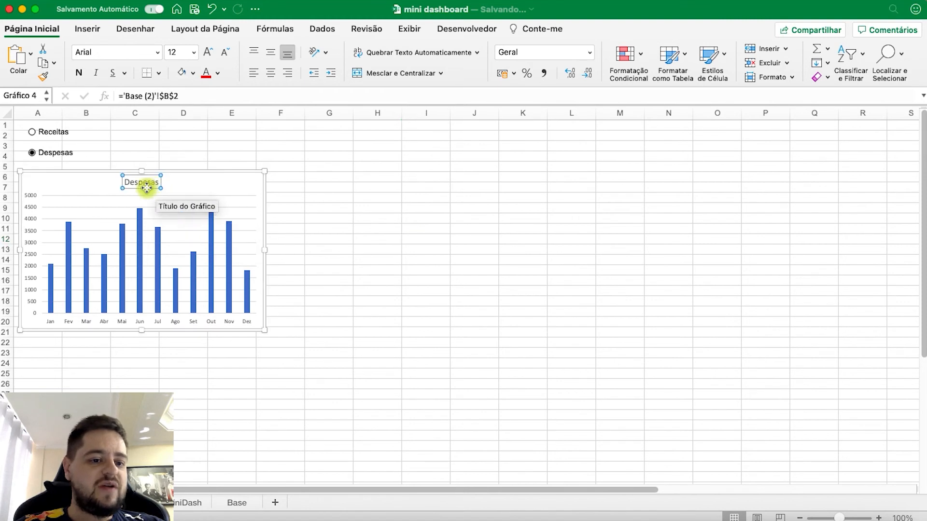
drag(149, 186, 244, 188)
click(474, 269)
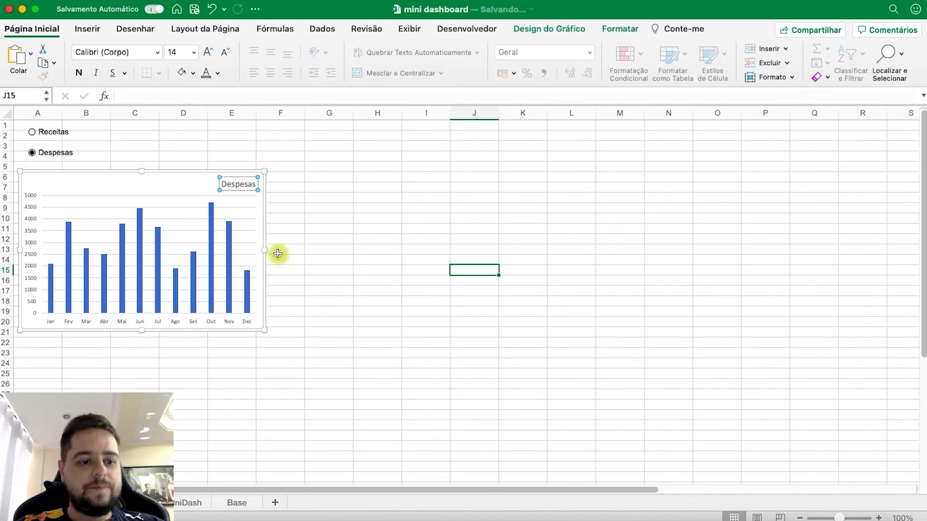
- Delete the chart's vertical value axis and its major gridlines
click(28, 203)
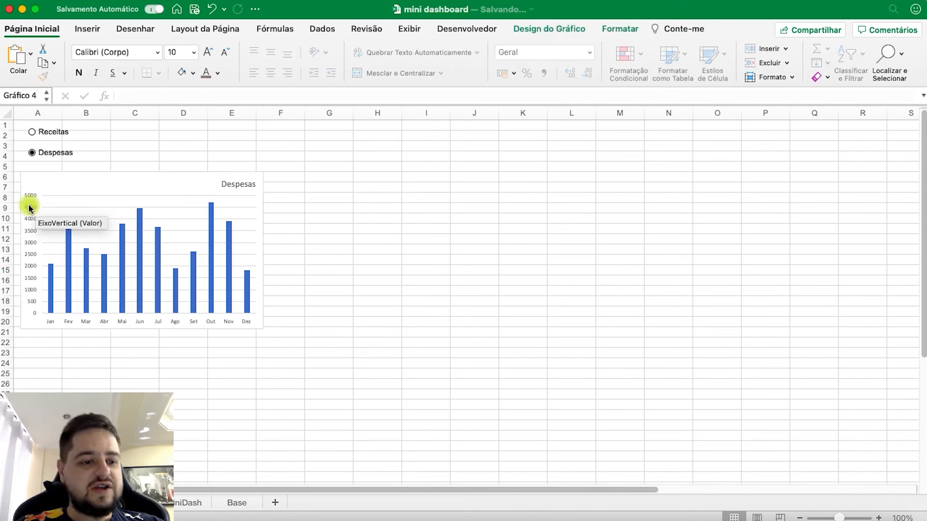
click(28, 204)
key(Delete)
click(64, 208)
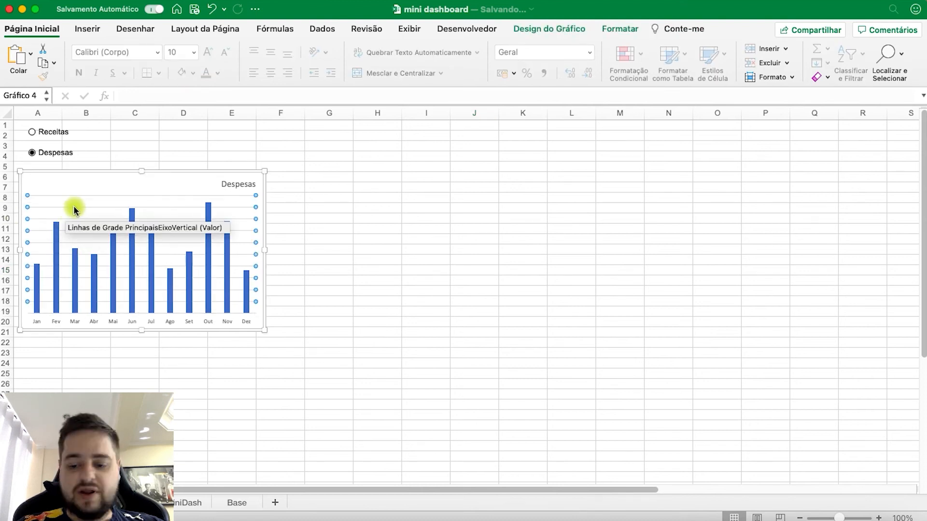
key(Delete)
- Format the chart columns with a 90% gap width, a solid standard blue fill and no border line
click(206, 244)
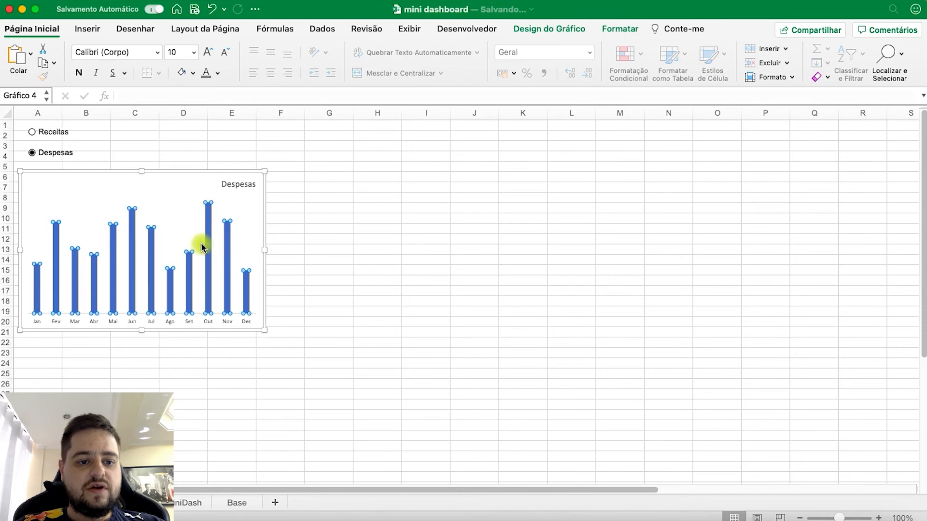
double_click(202, 247)
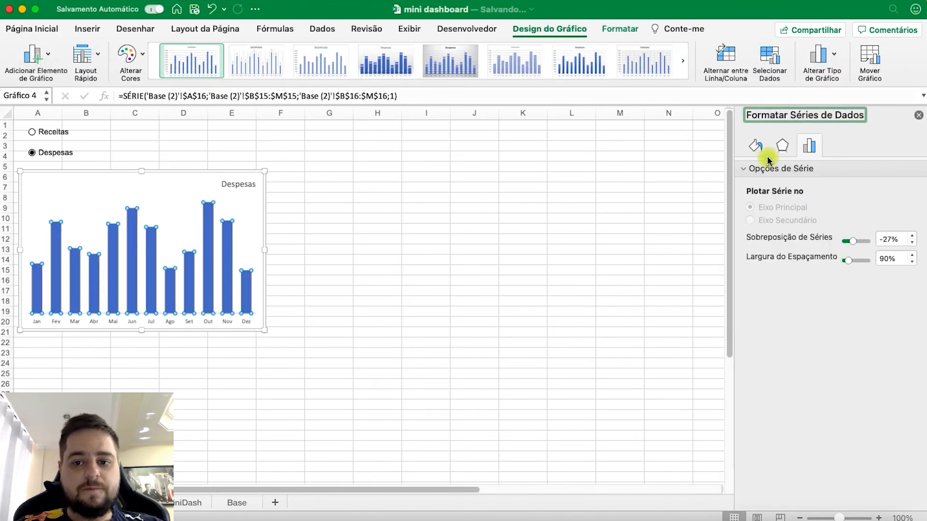
click(753, 145)
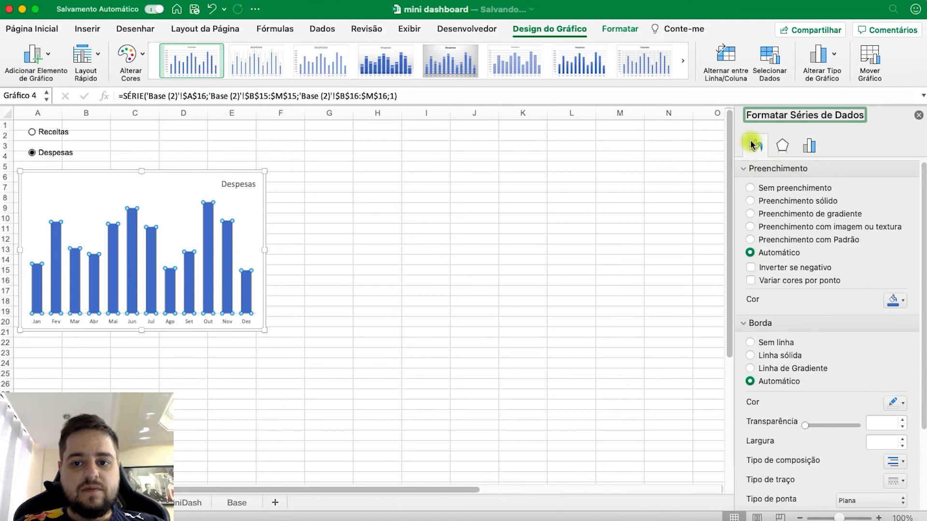
click(895, 302)
click(897, 425)
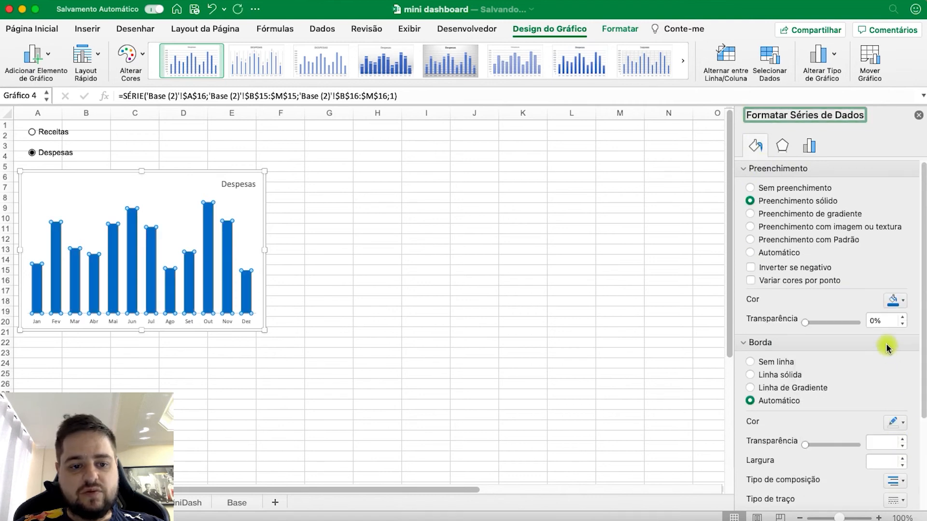
click(898, 423)
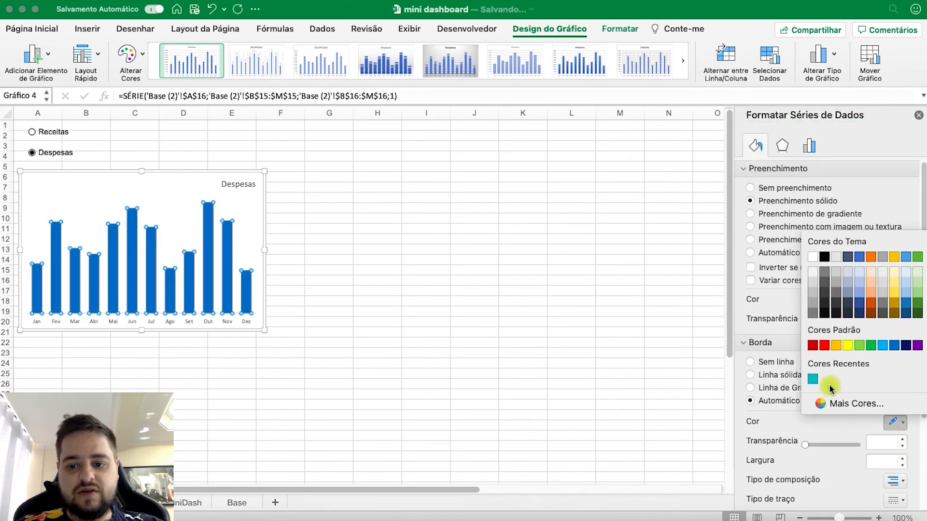
click(772, 361)
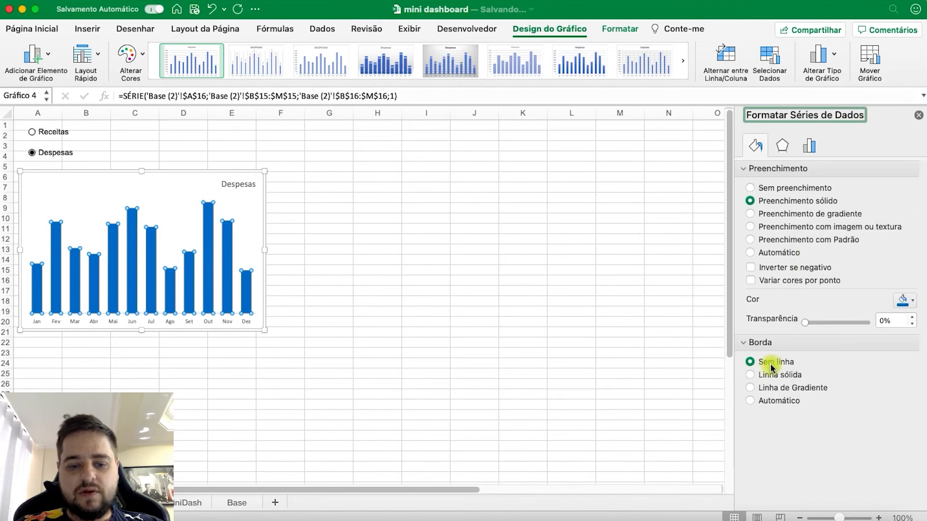
drag(526, 343, 483, 342)
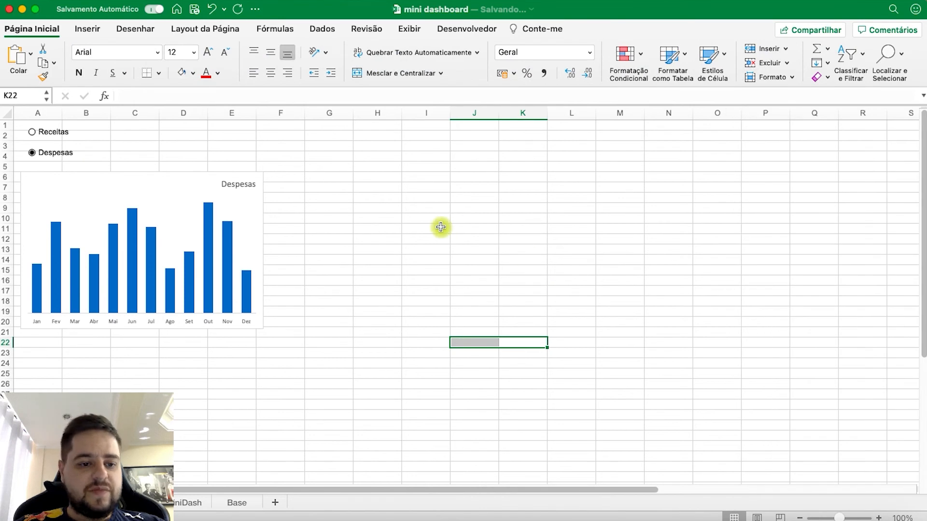
click(376, 217)
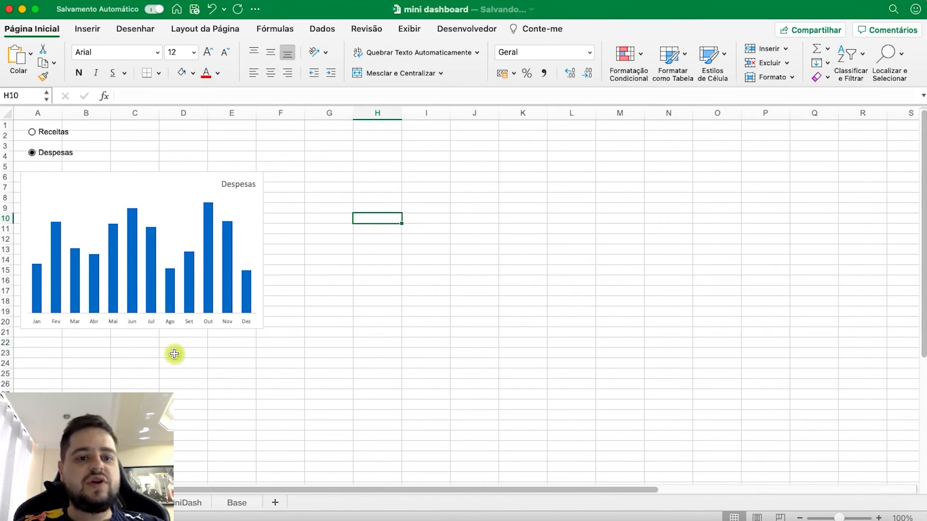
- Draw a rectangle about 0.86" high and 2.49" wide above the chart, beside the option buttons
click(87, 30)
click(206, 58)
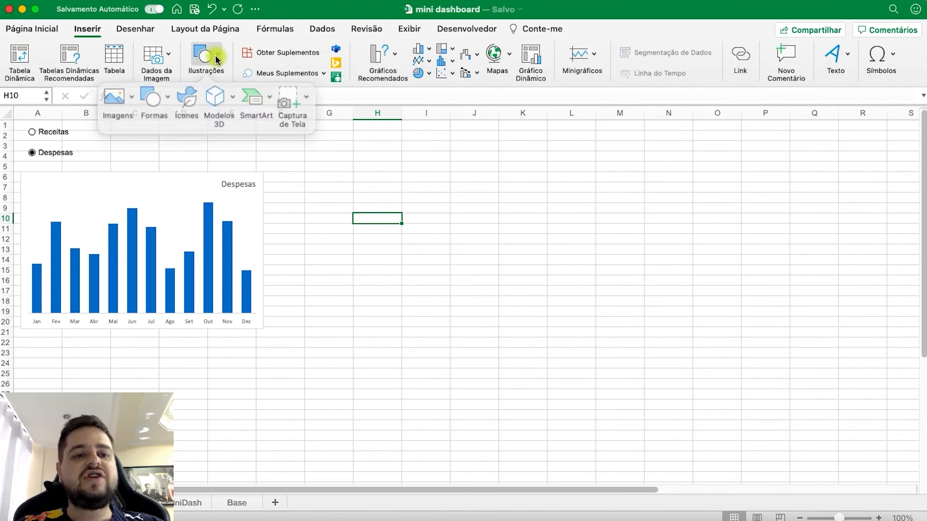
click(191, 98)
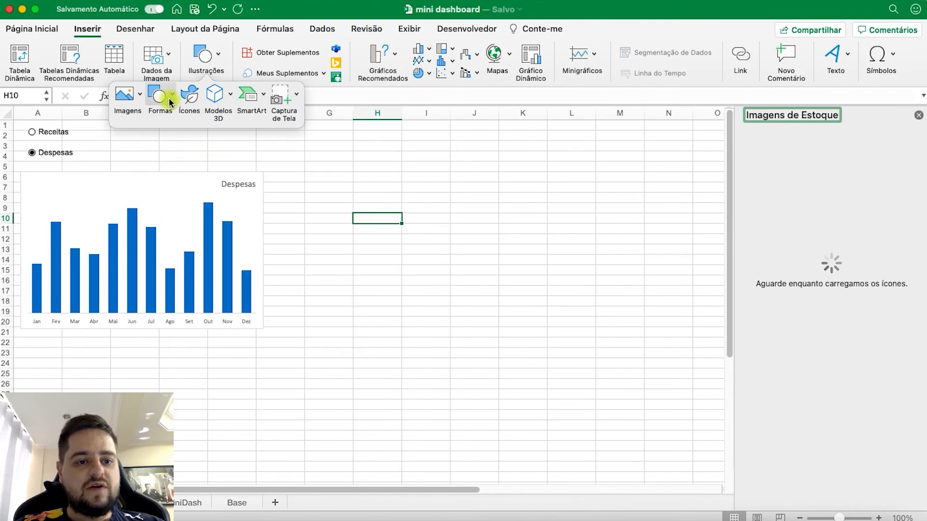
click(160, 99)
click(222, 136)
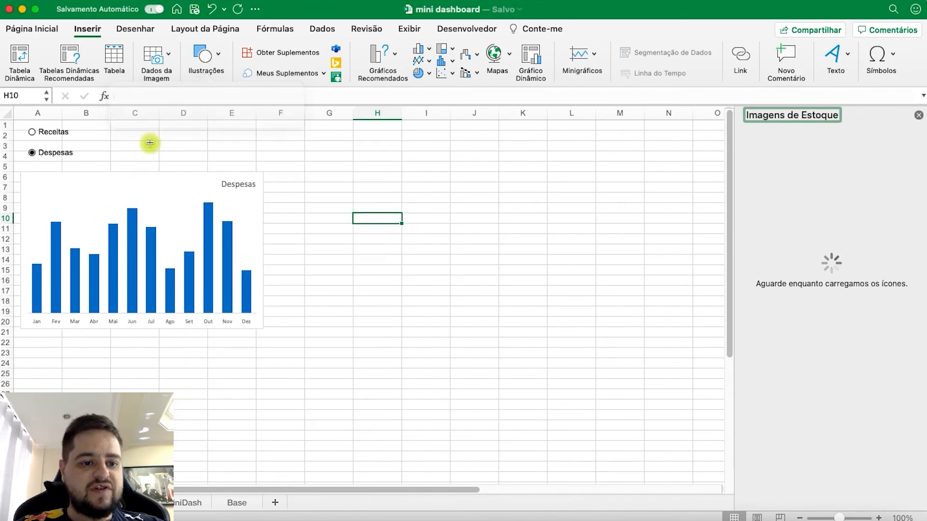
mouse_move(260, 165)
mouse_down()
mouse_move(144, 124)
mouse_move(264, 144)
mouse_move(269, 174)
mouse_move(285, 174)
mouse_move(252, 158)
mouse_up()
click(356, 187)
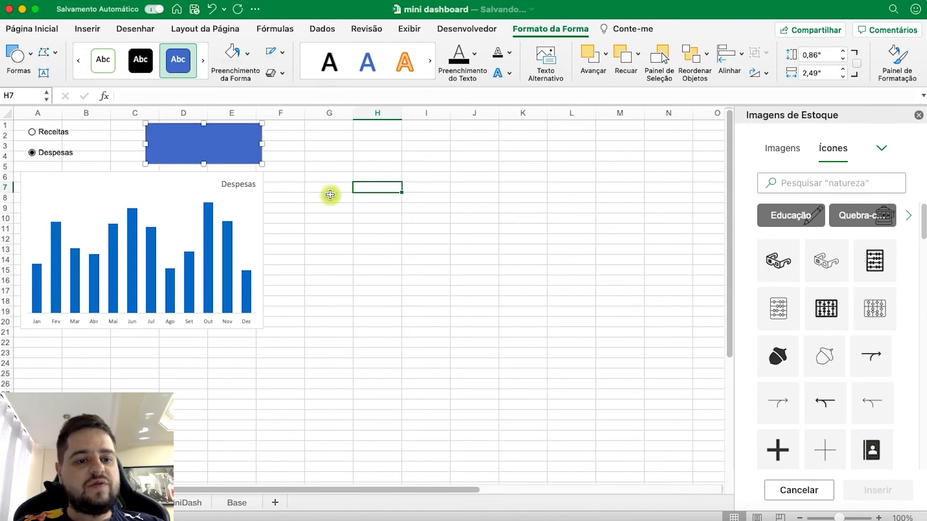
key(Escape)
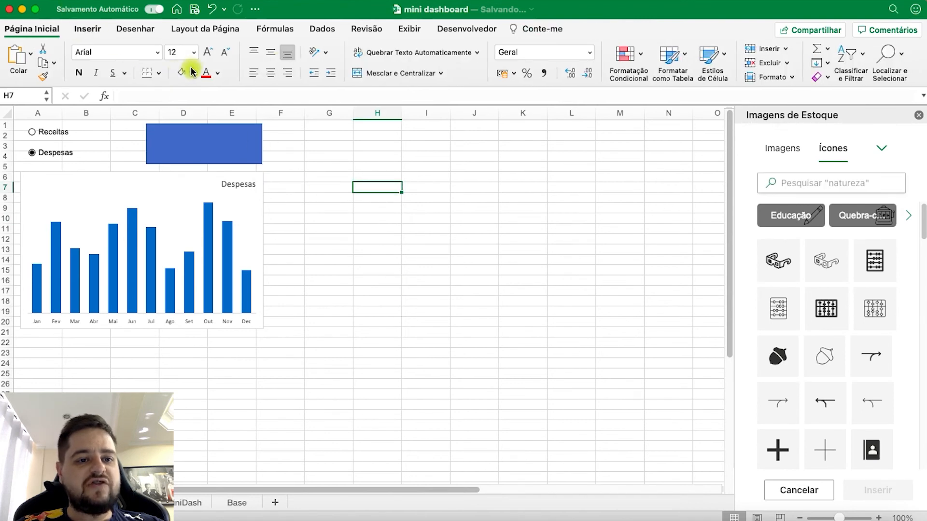
- Insert an empty text box in column F, just beside the chart's upper-right corner
click(79, 29)
click(202, 61)
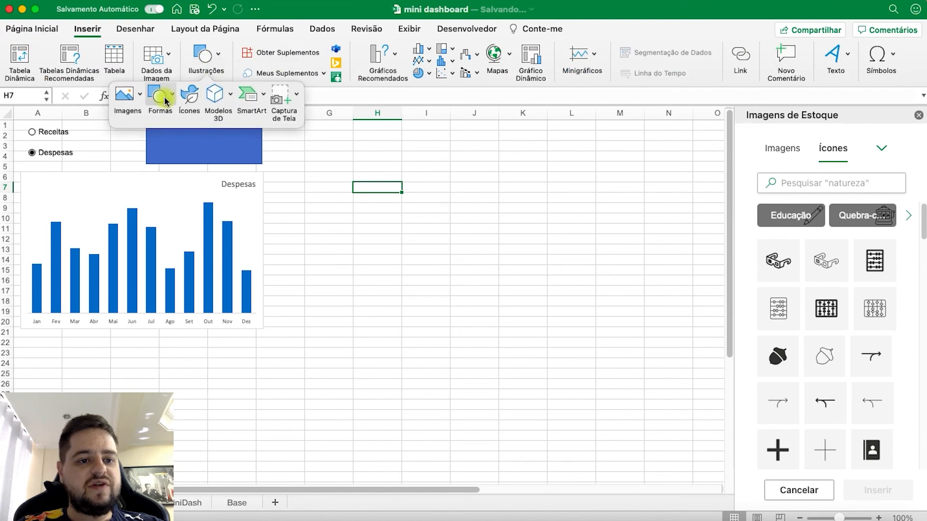
click(165, 101)
click(155, 135)
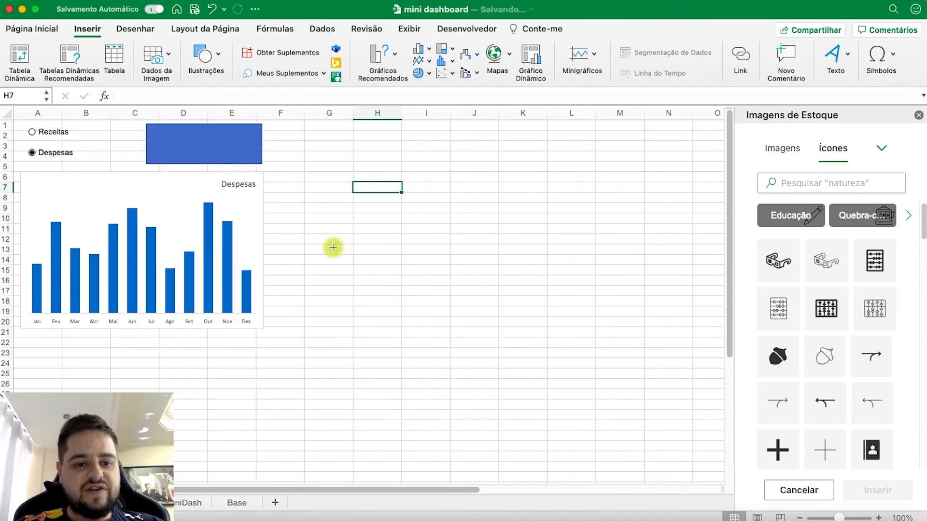
click(298, 178)
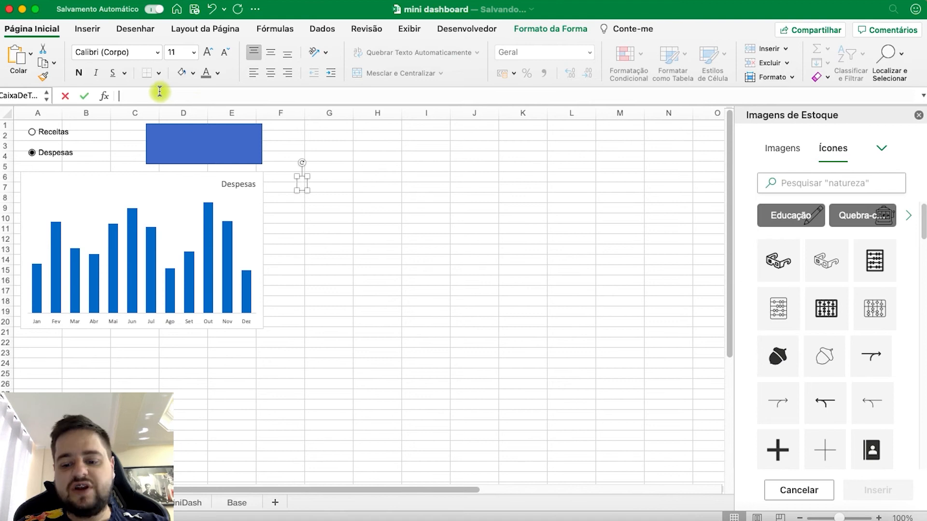
- Link the empty text box to the Total in cell N16 of the Base (2) sheet
text(=)
click(138, 503)
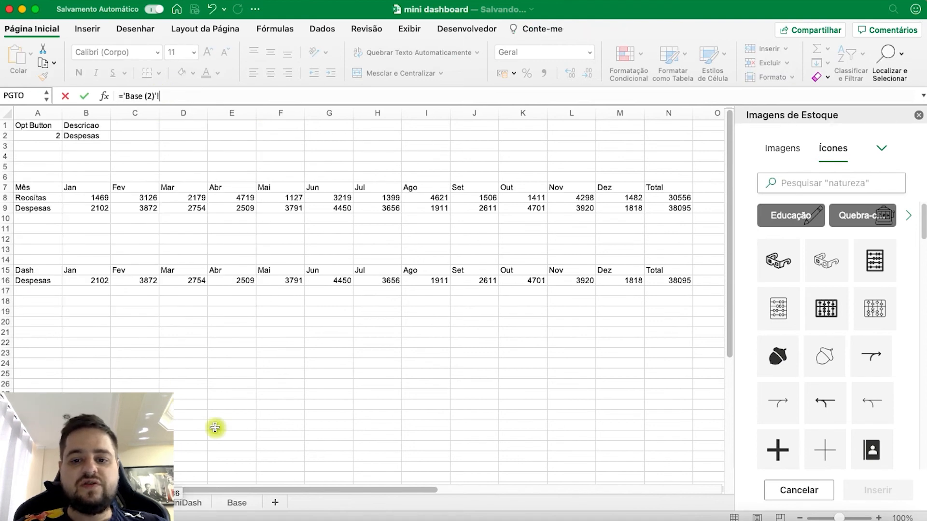
click(673, 280)
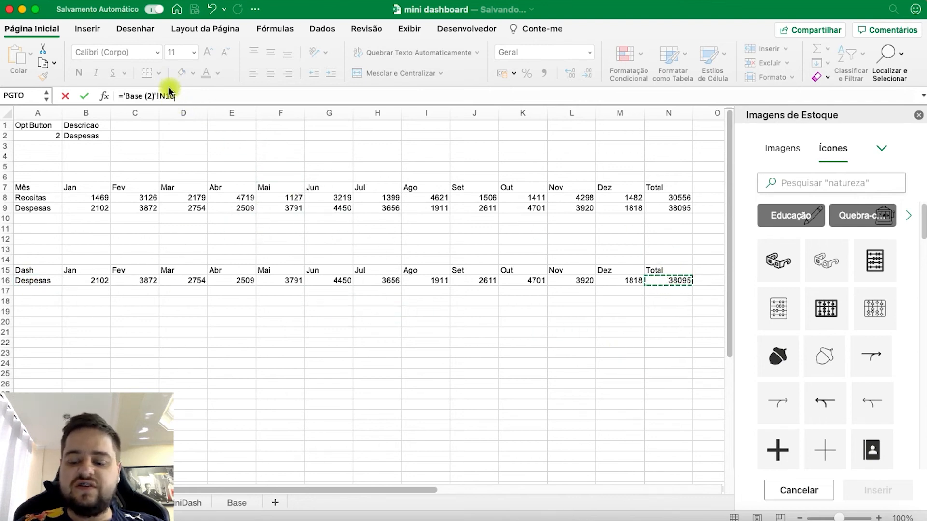
key(Return)
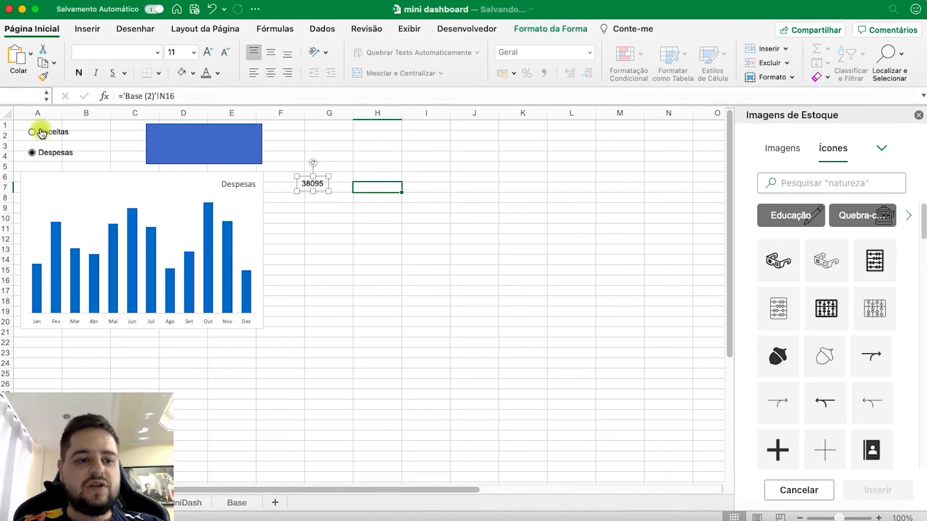
- Switch between the Receitas and Despesas options to check that the linked total follows the selection
click(486, 236)
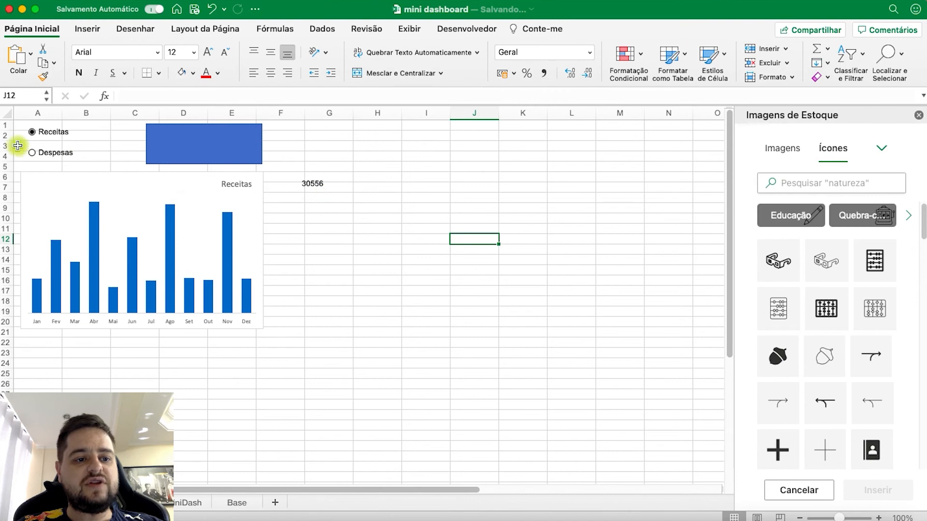
click(44, 152)
click(413, 265)
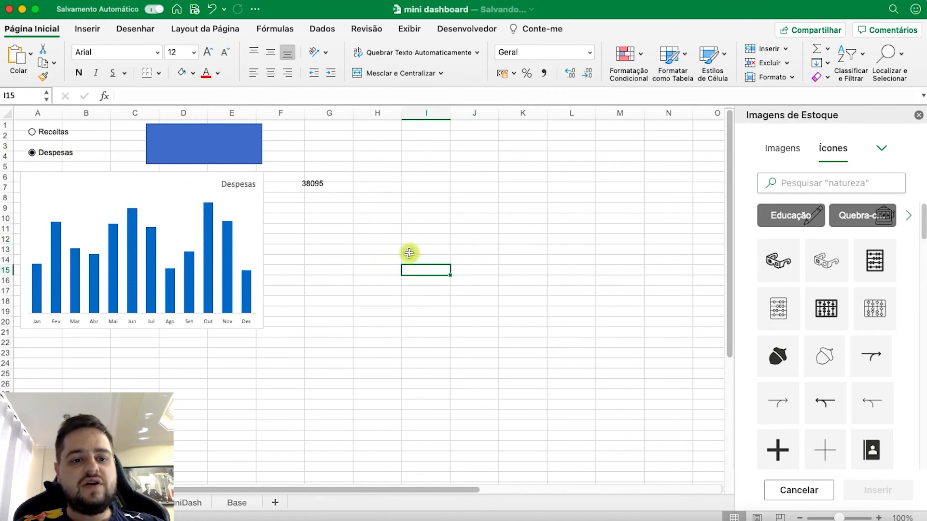
- Duplicate the linked total text box and place the copy around cell G15
click(323, 183)
key(cmd+c)
click(345, 269)
key(cmd+v)
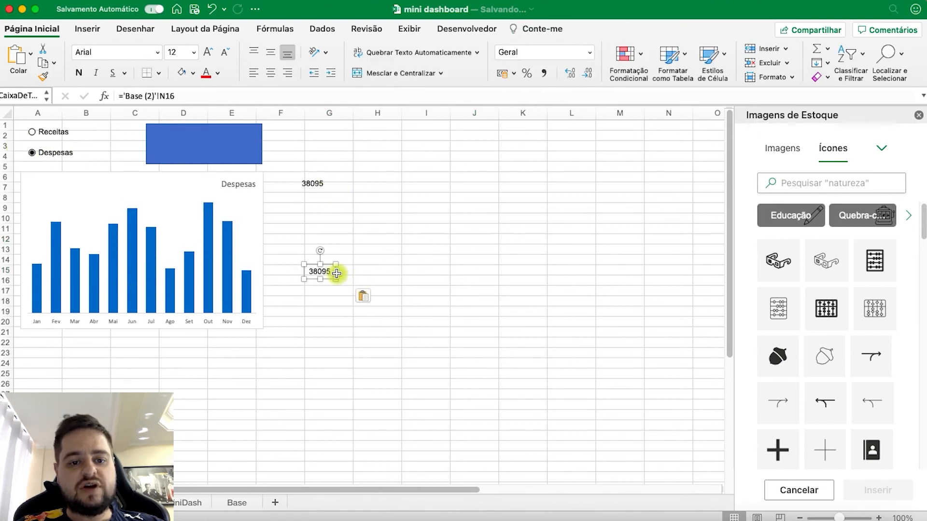
- Remove the cell link from the copied text box and replace its text with "Total"
click(315, 279)
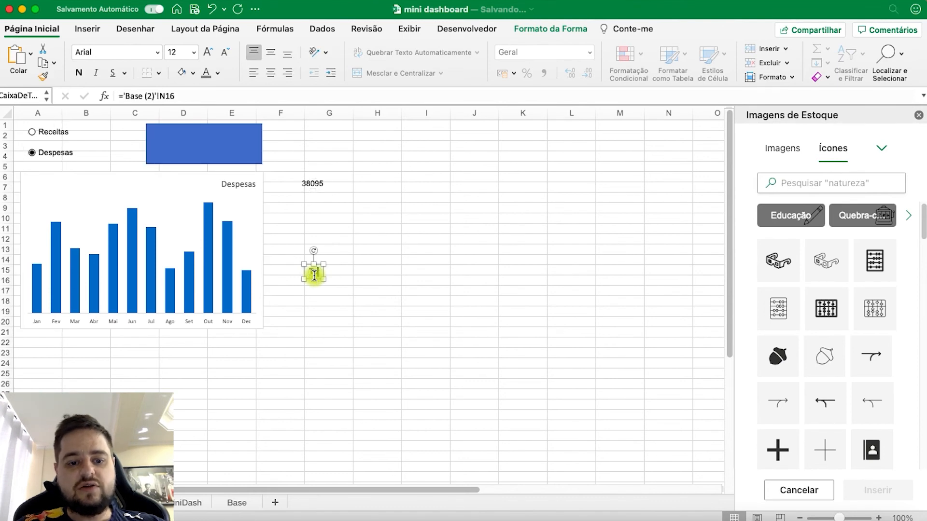
drag(186, 95, 93, 89)
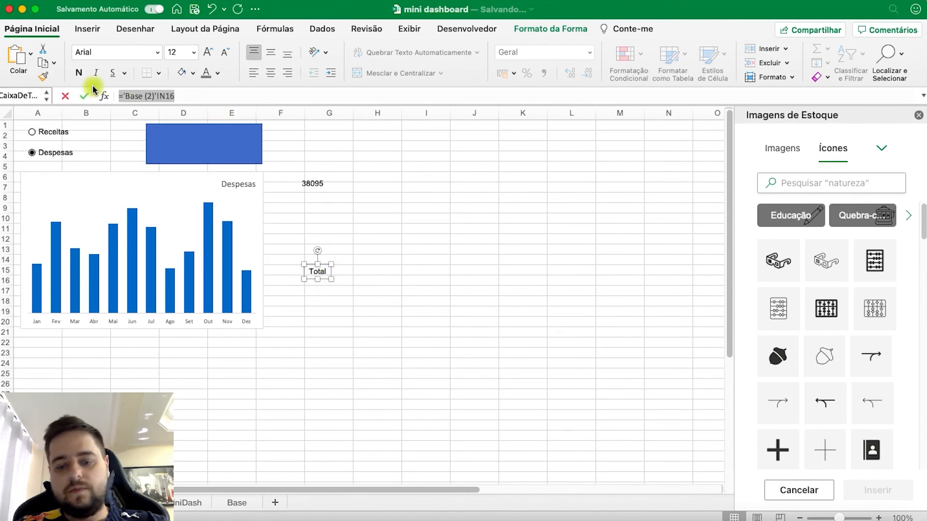
key(BackSpace)
click(424, 367)
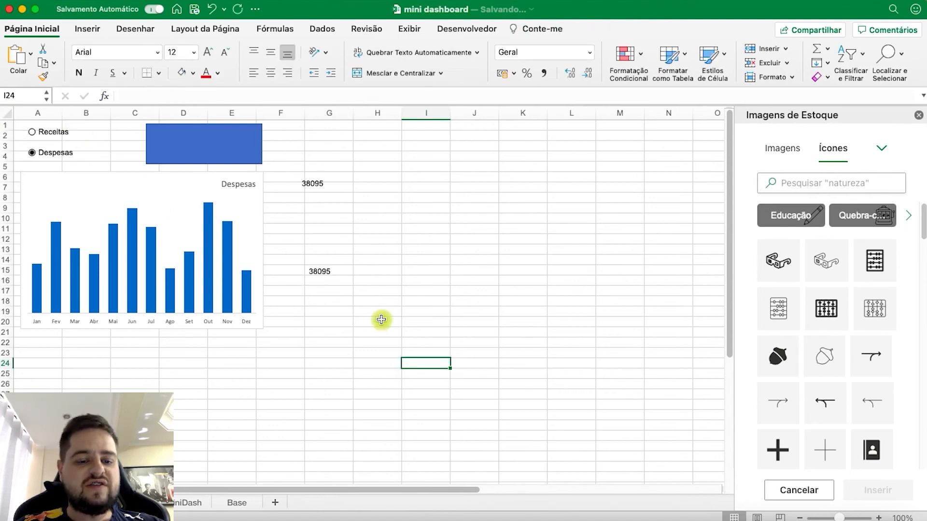
click(333, 269)
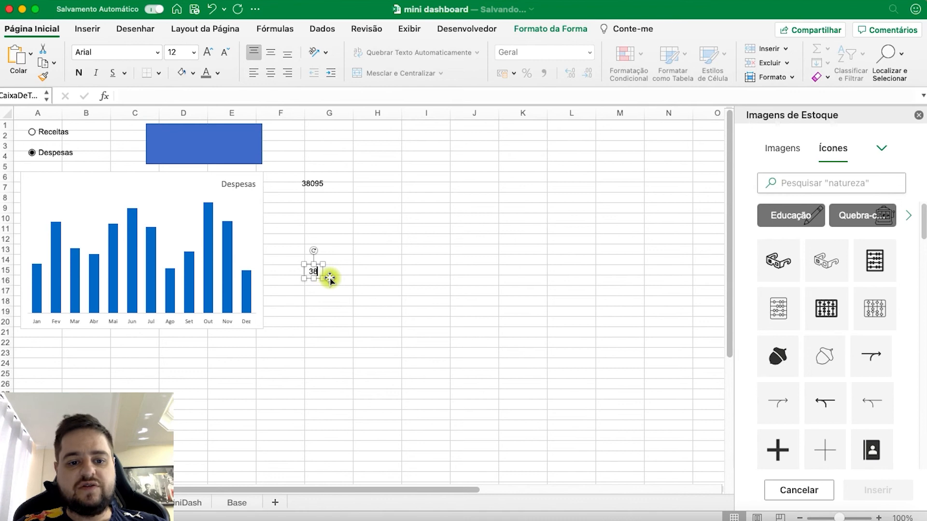
click(360, 300)
click(322, 290)
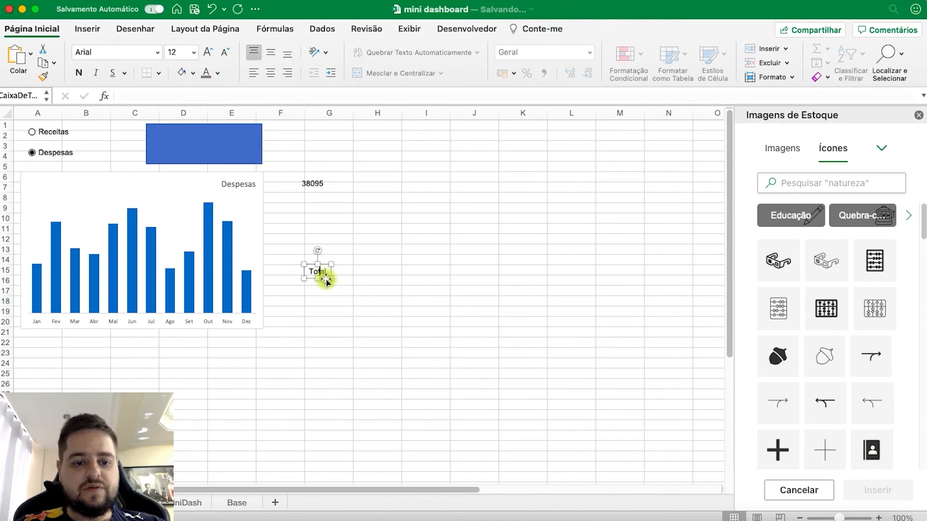
- Place the Total label in the rectangle's upper-right corner and the linked total figure near the rectangle's centre
drag(321, 269, 252, 138)
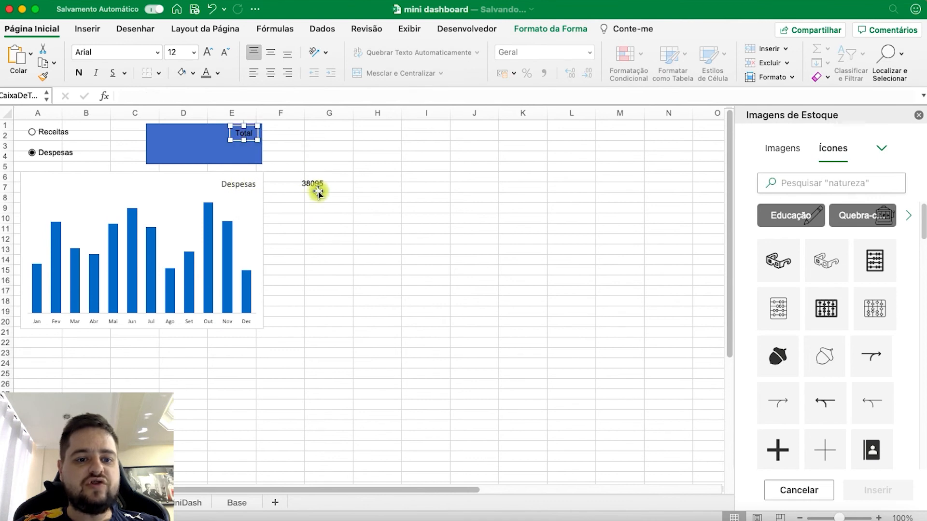
click(319, 189)
drag(324, 188, 210, 151)
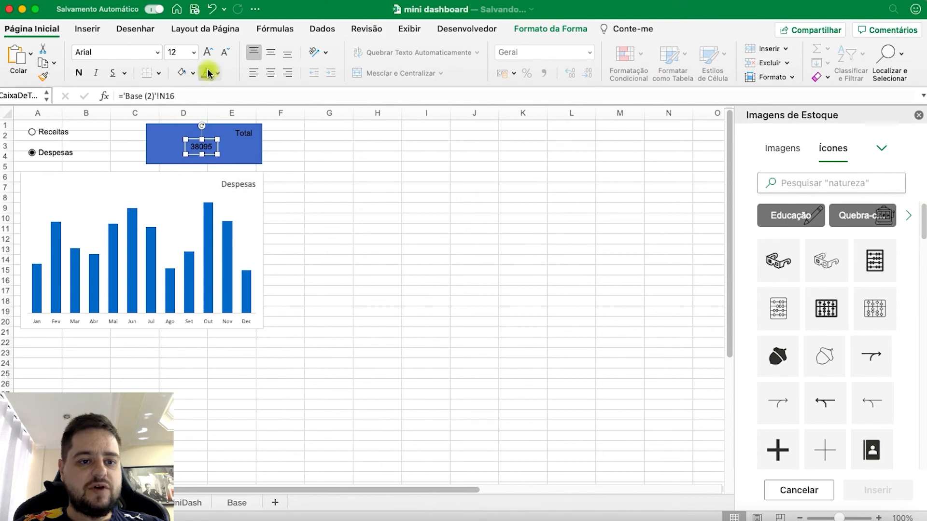
- Enlarge the linked total figure's font by four size steps and recentre it inside the rectangle
click(211, 51)
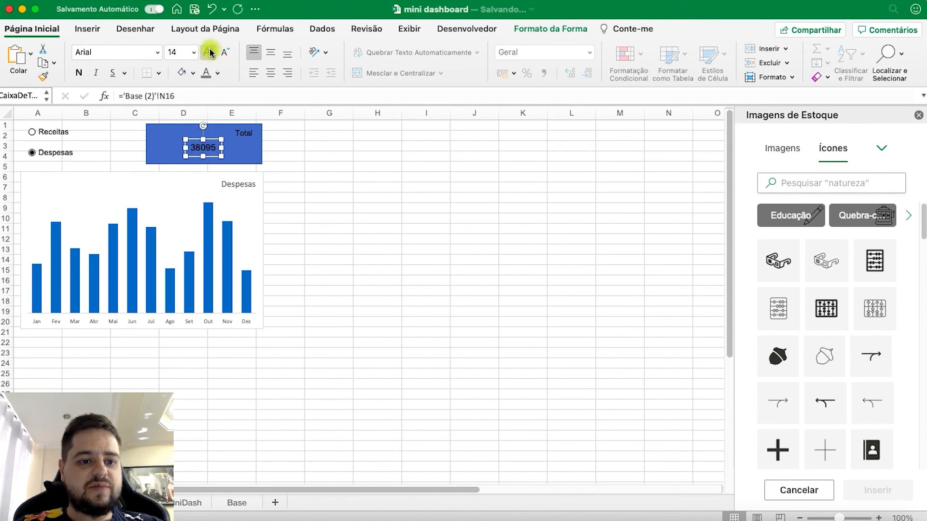
click(211, 51)
click(211, 51)
click(211, 51)
drag(218, 143, 216, 150)
click(365, 211)
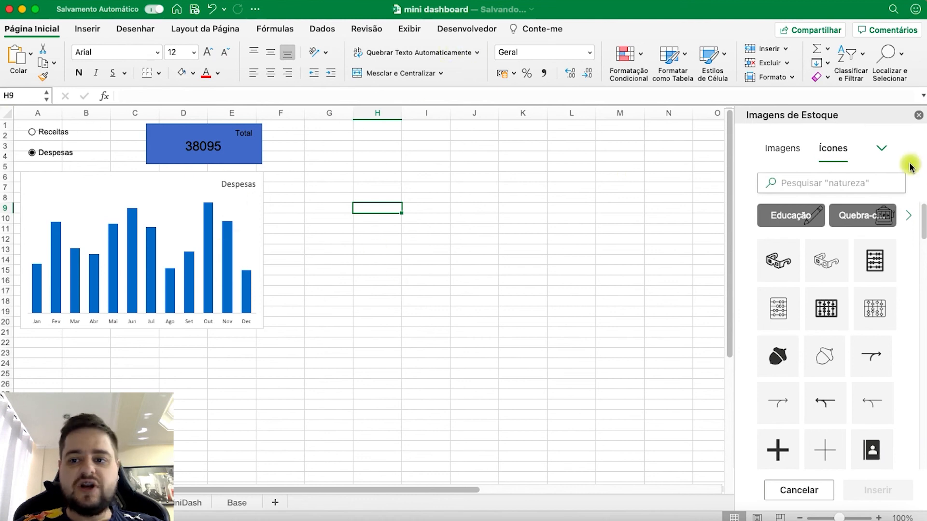
- Close the stock images pane and hide the worksheet's gridlines
click(919, 118)
click(409, 29)
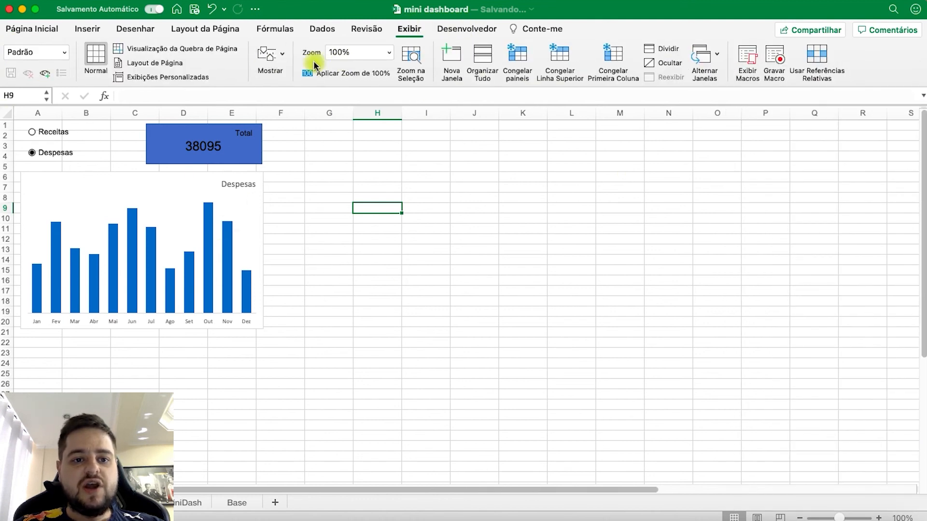
click(268, 58)
click(206, 113)
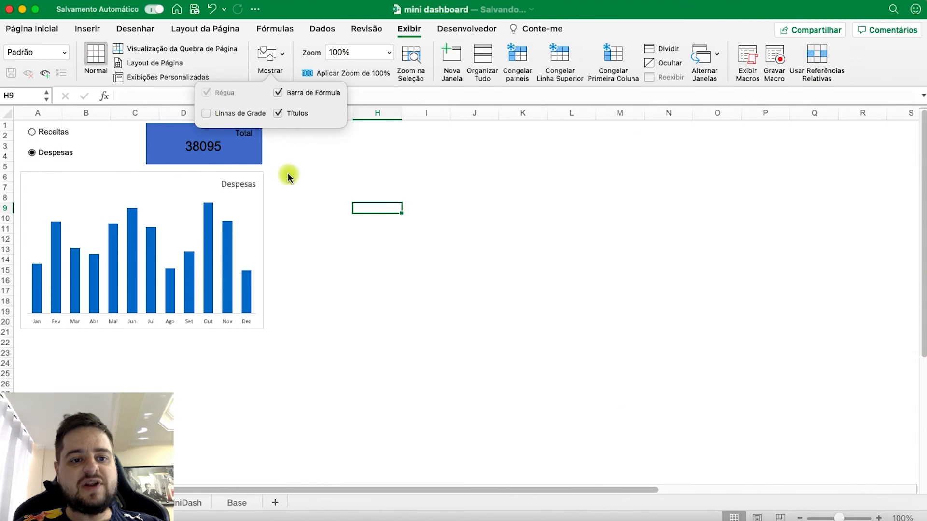
click(477, 239)
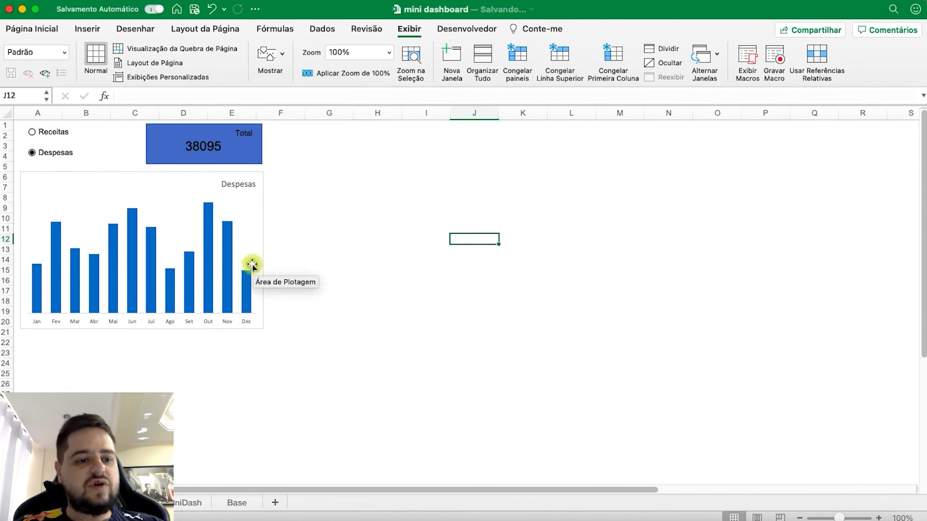
- Fill the whole dashboard sheet with the second-lightest grey in the white theme colour column
click(8, 109)
click(33, 30)
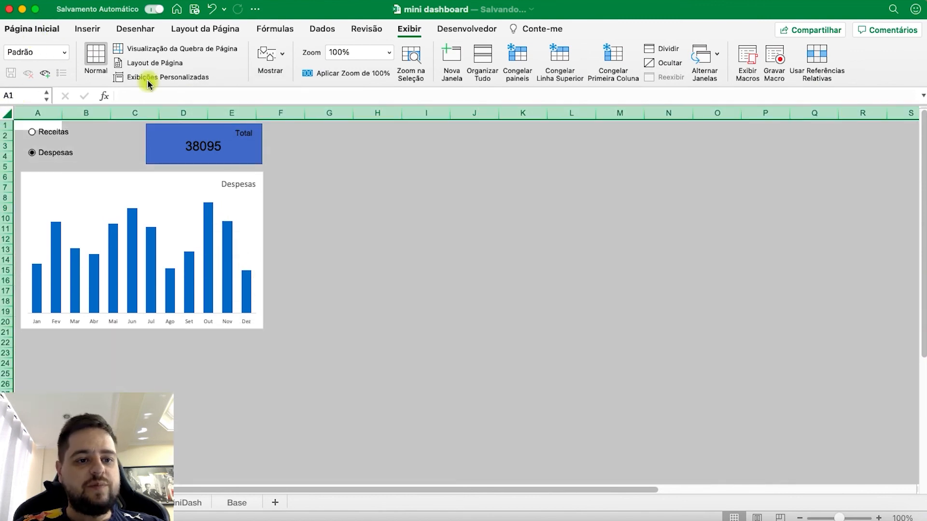
click(193, 73)
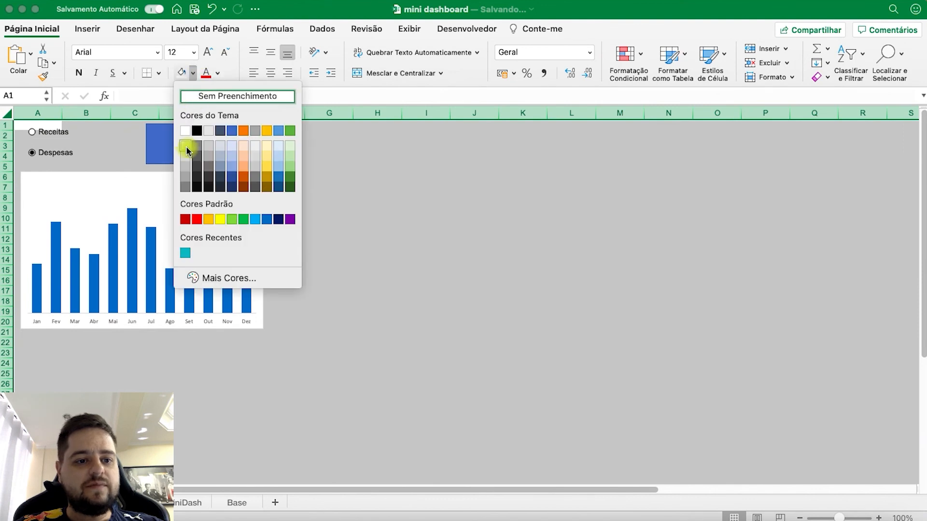
click(192, 102)
click(193, 72)
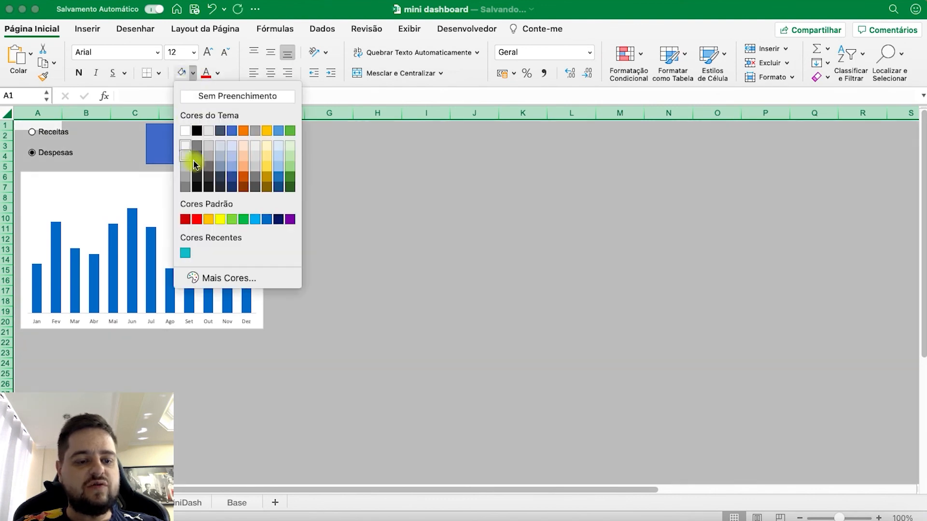
click(186, 156)
click(377, 218)
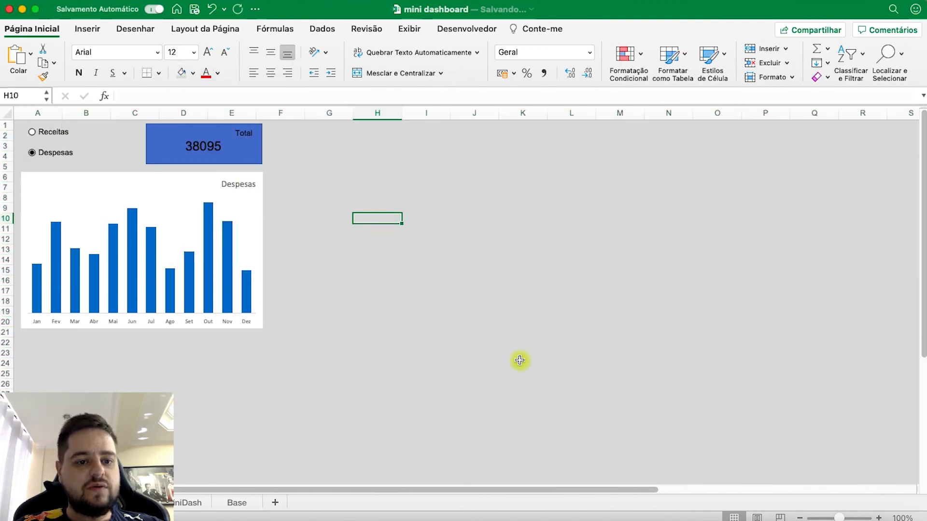
- Give the rectangle behind the total a white fill and remove its outline
click(256, 165)
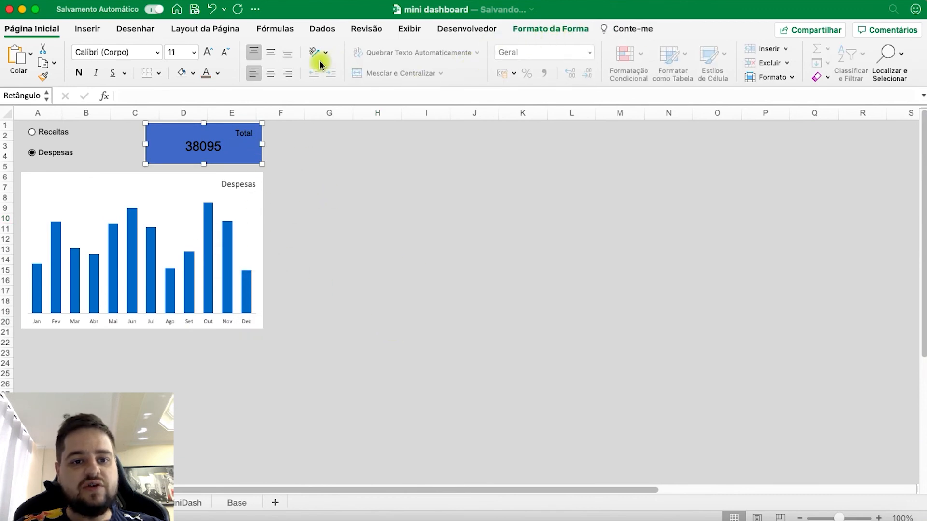
click(245, 54)
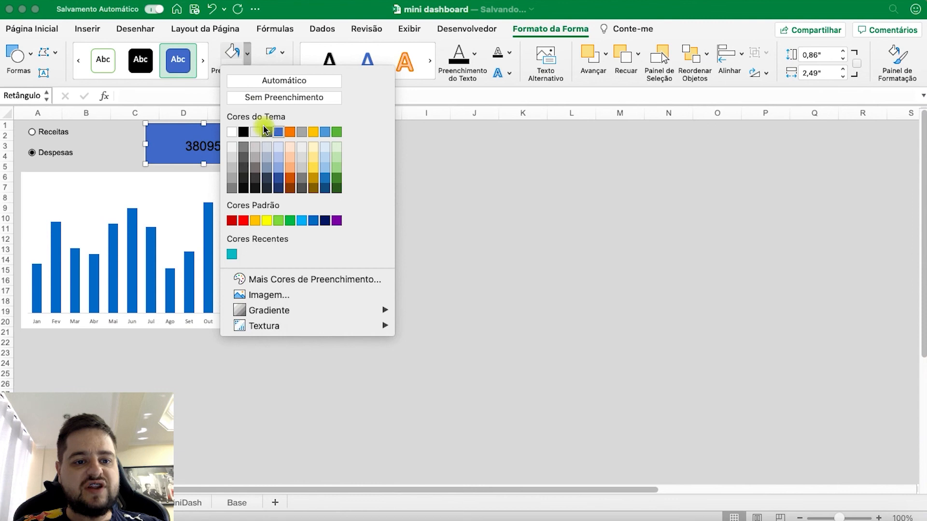
click(235, 134)
click(282, 52)
click(278, 157)
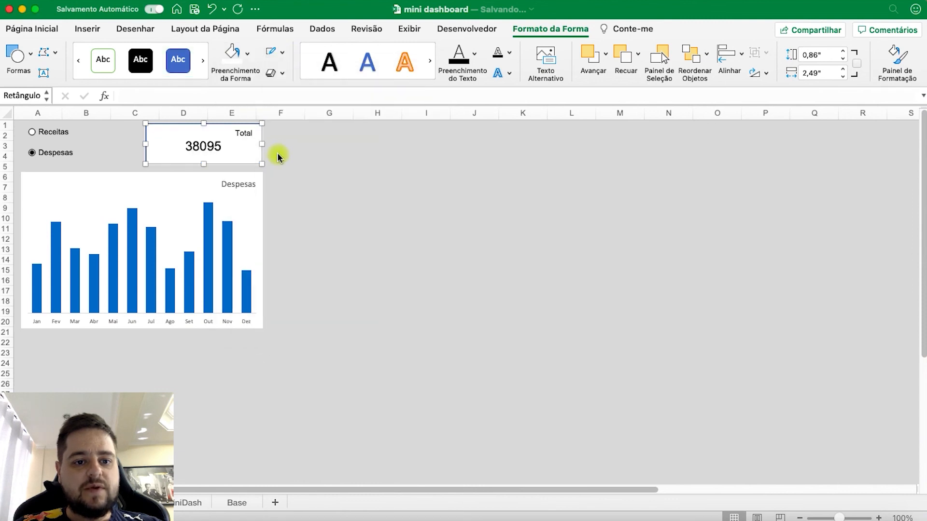
click(366, 204)
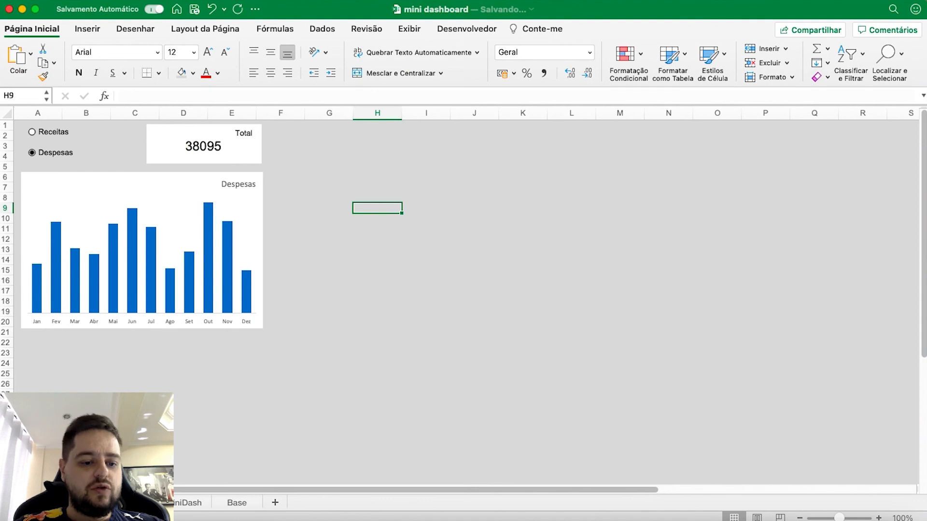
- Duplicate the Total label, change the copy's text to "R$" and place it just before the total figure
click(247, 136)
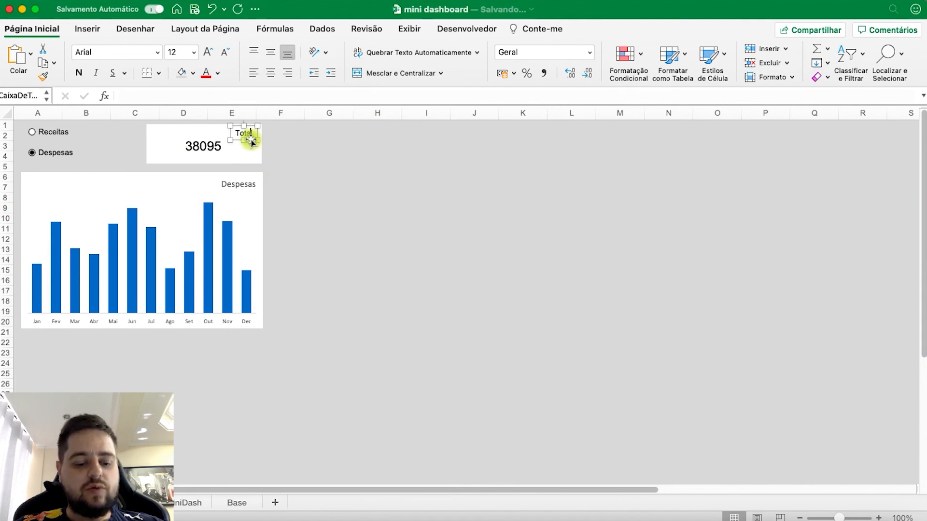
key(super+c)
click(456, 250)
key(super+v)
drag(472, 255, 161, 146)
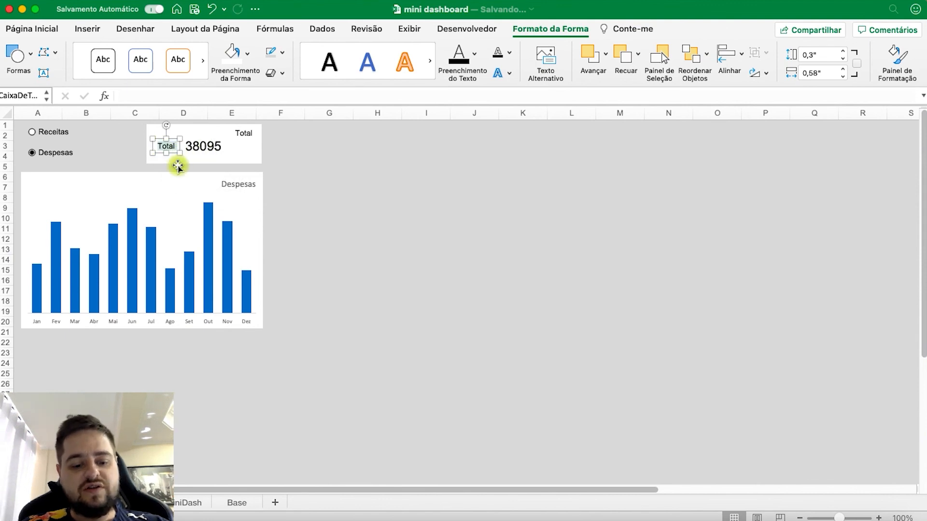
text(R$)
drag(169, 156, 174, 154)
click(503, 219)
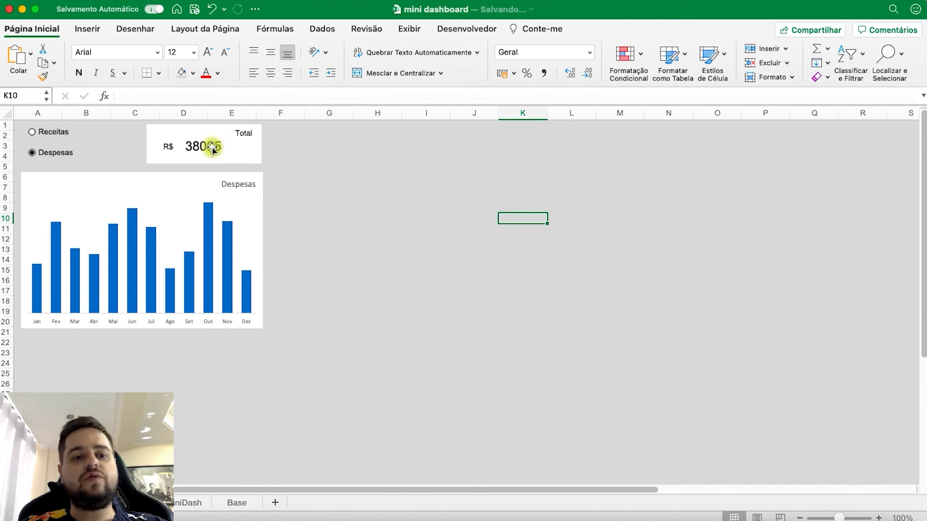
click(168, 151)
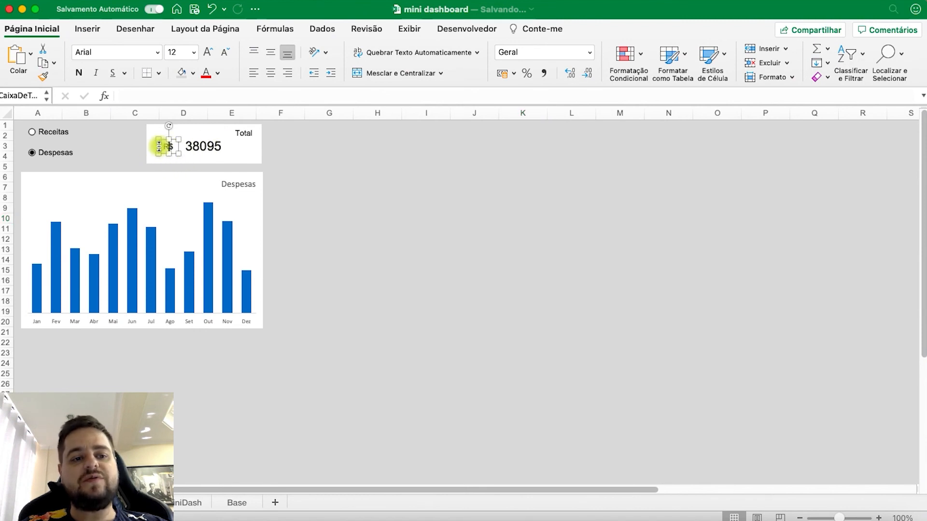
key(Escape)
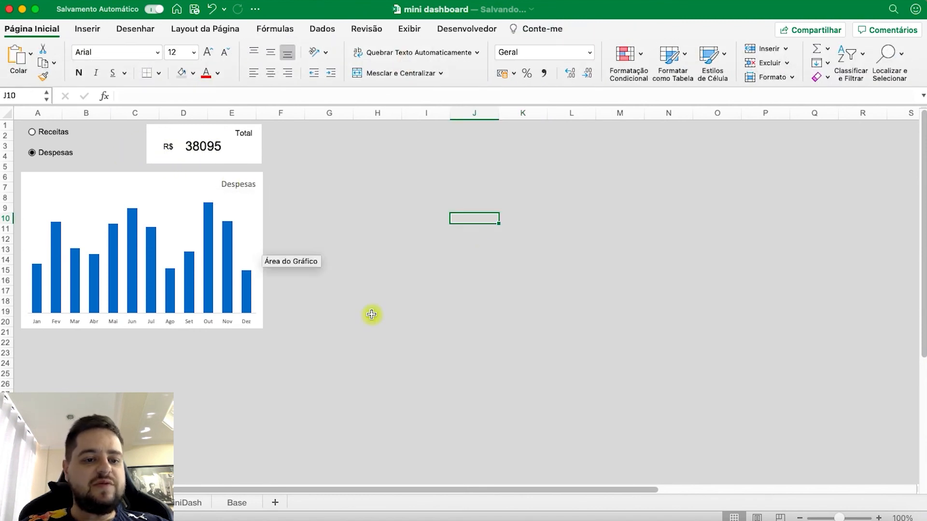
- Select Receitas and return to Despesas to check how the total card and chart update
click(57, 137)
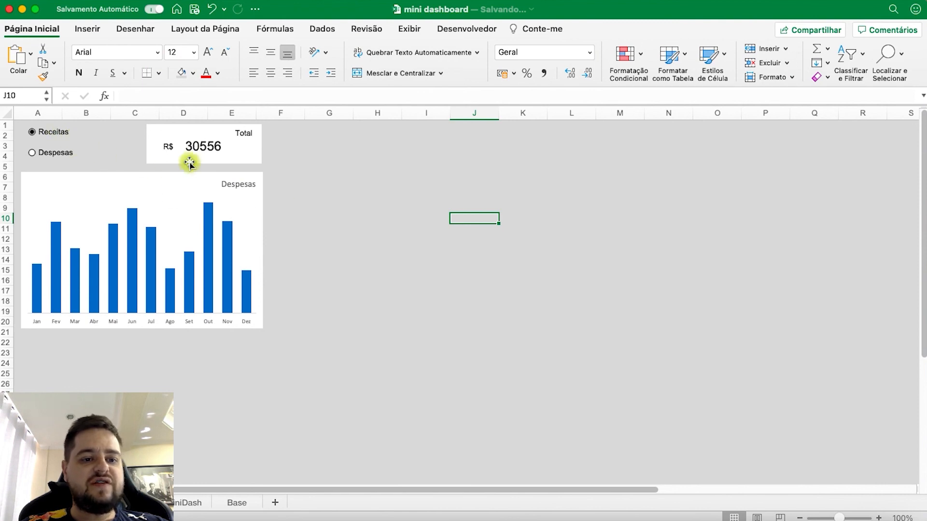
click(56, 154)
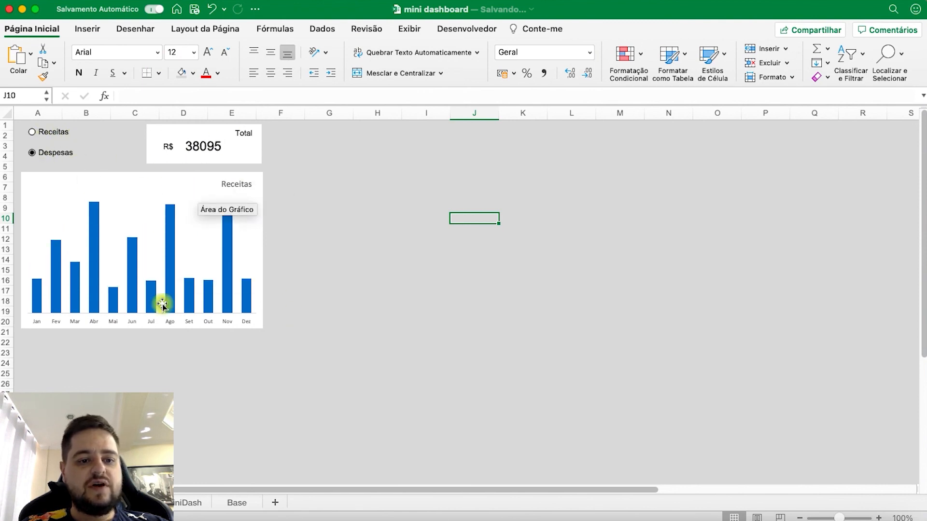
- Add data labels above the columns of the Despesas series in the dashboard chart
click(252, 240)
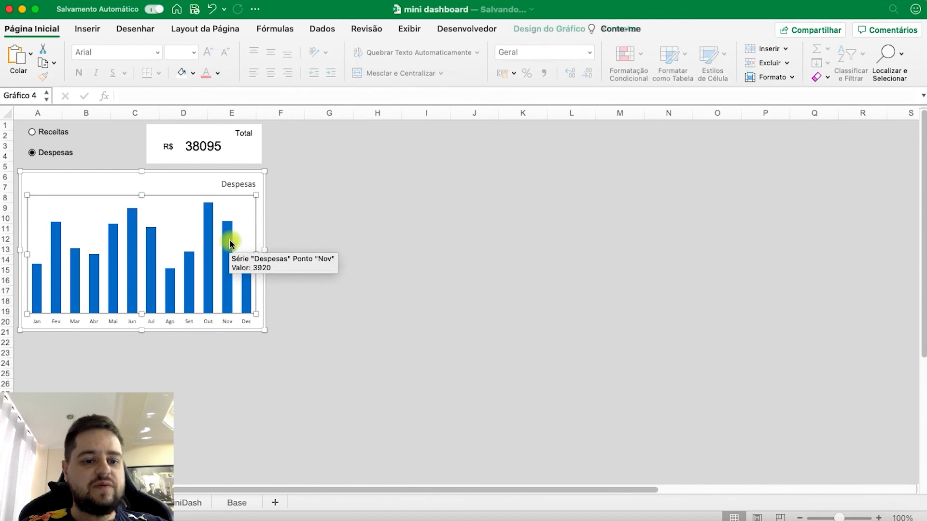
click(227, 242)
click(540, 29)
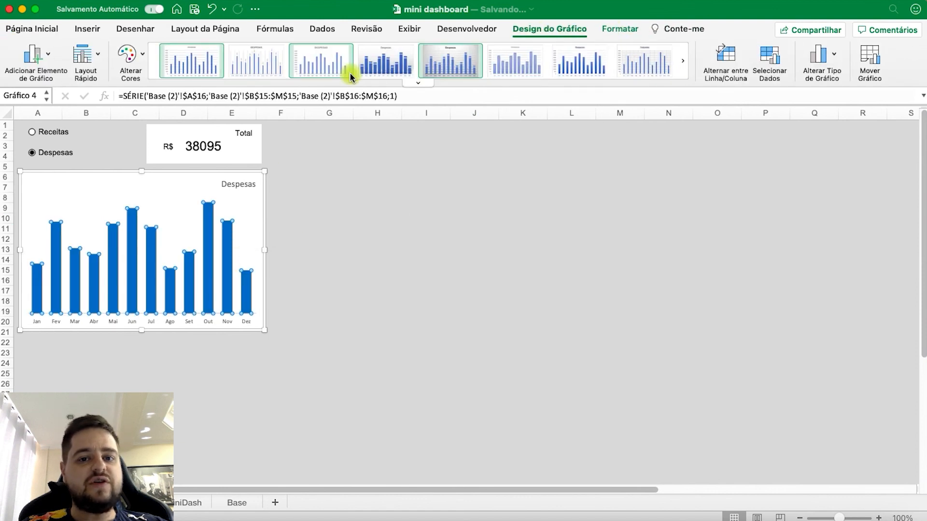
click(43, 67)
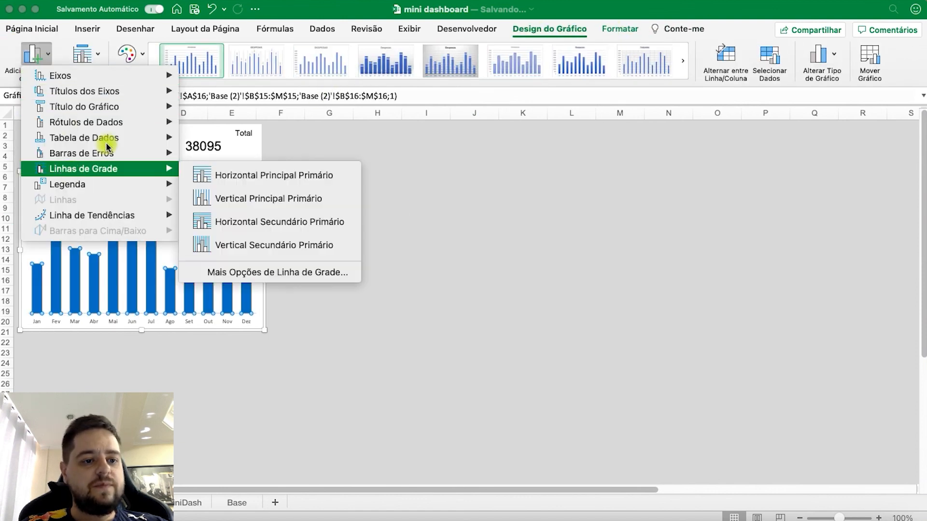
mouse_move(129, 122)
click(251, 220)
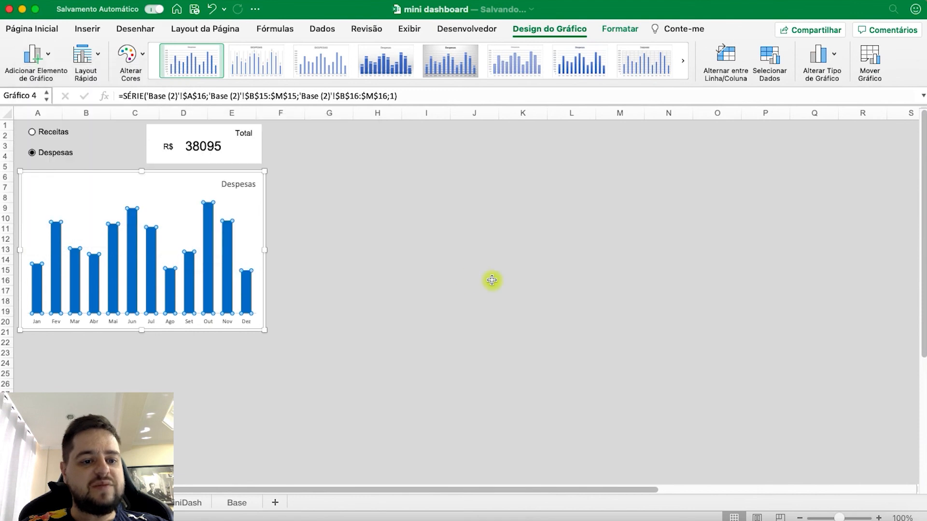
click(477, 261)
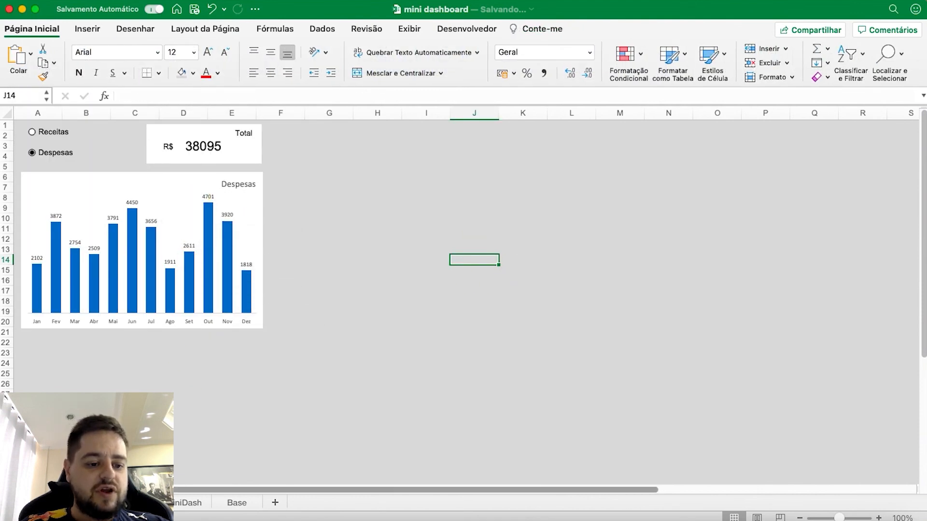
- Format B16:N16 on the Base sheet as Número with 0 decimal places and a thousands separator, and return to the dashboard sheet
click(236, 503)
drag(83, 285, 658, 285)
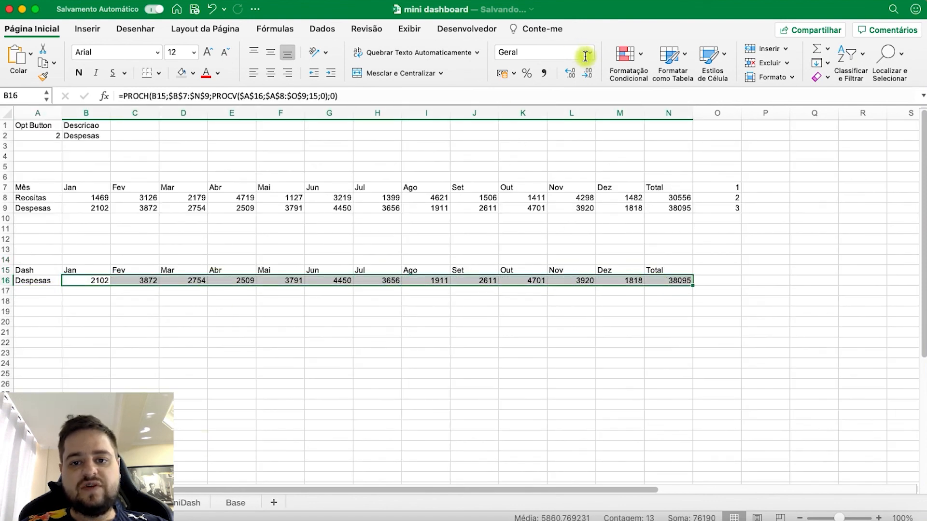
click(588, 55)
click(551, 340)
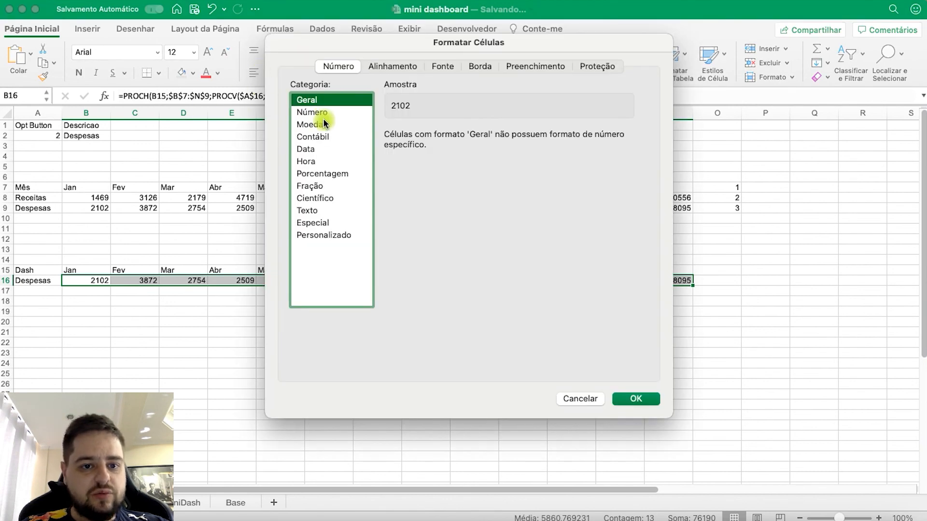
click(323, 115)
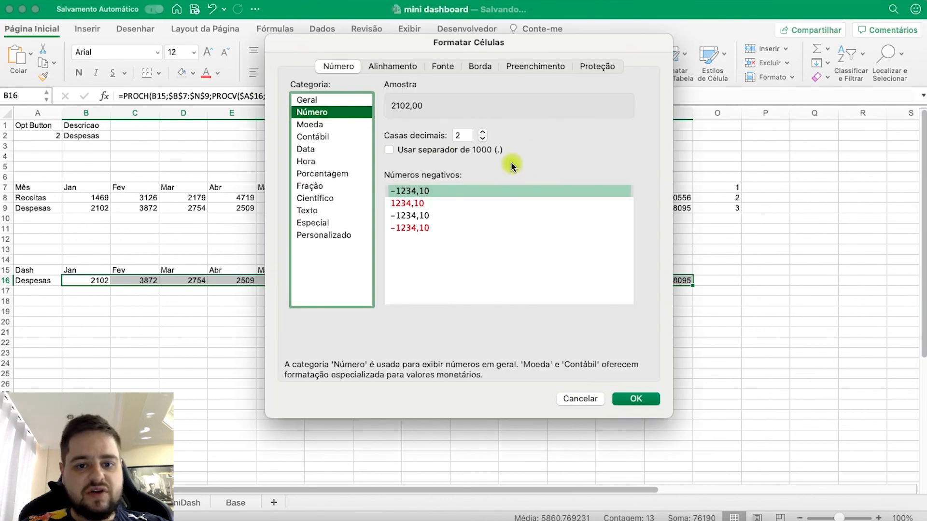
click(482, 139)
click(482, 139)
click(429, 150)
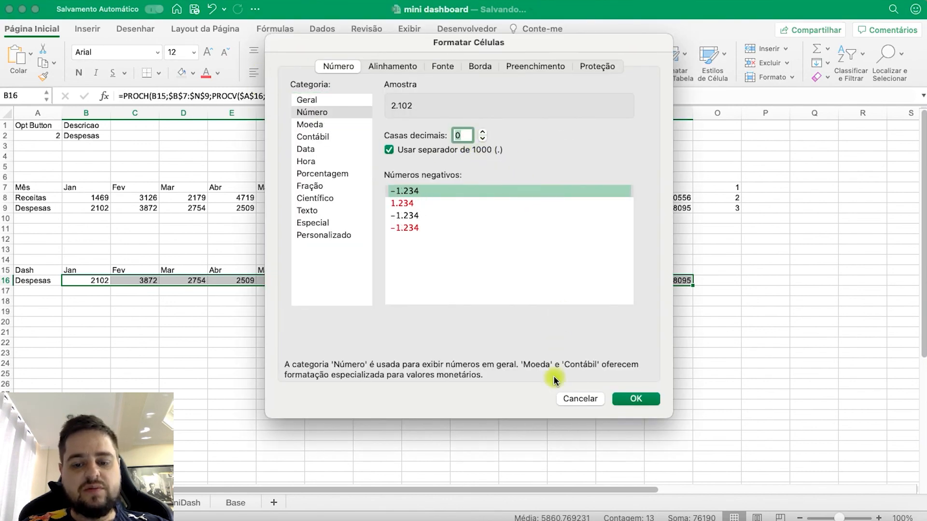
click(636, 399)
click(668, 303)
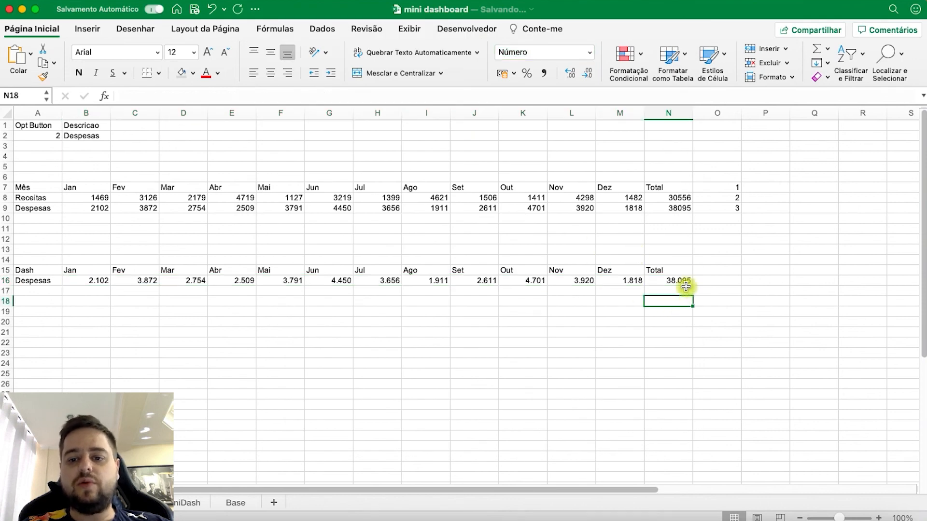
click(104, 503)
click(422, 321)
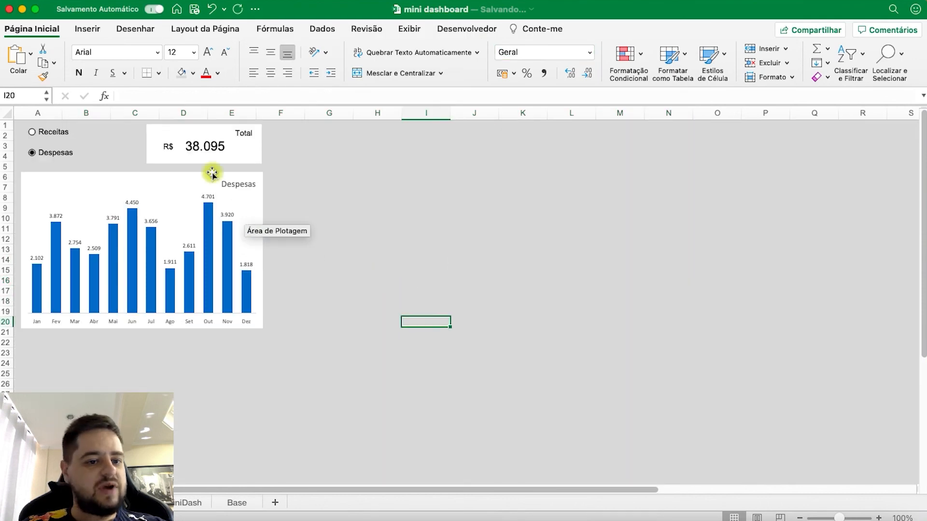
- Hide the row and column headings on the dashboard sheet and move the active cell up to I10
click(409, 29)
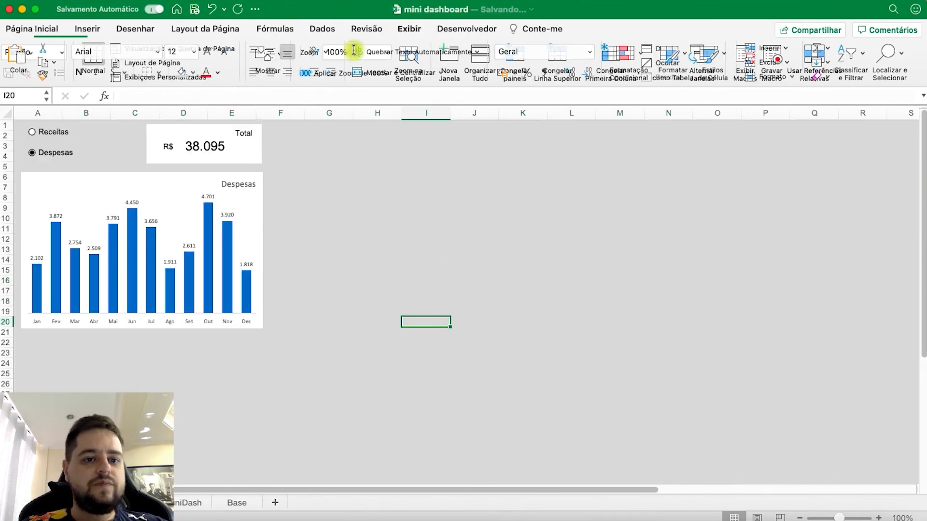
click(271, 57)
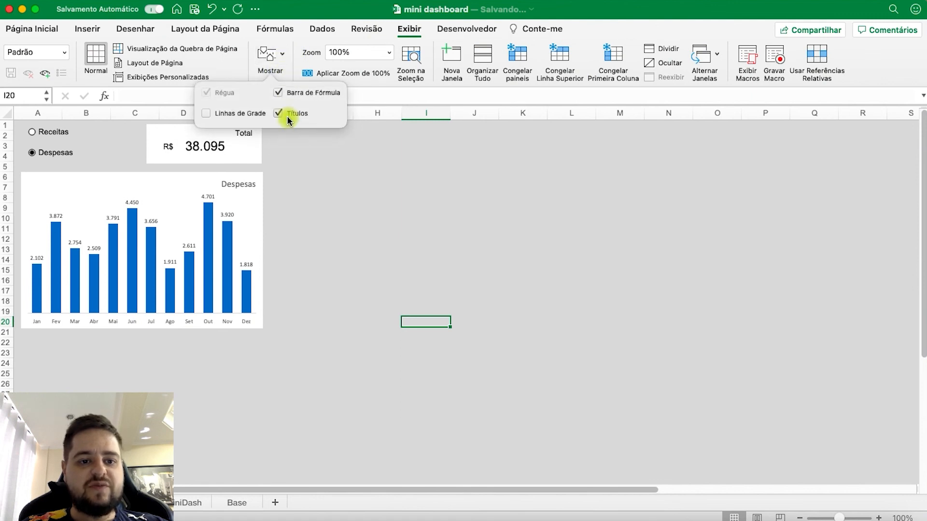
click(279, 113)
key(Up)
key(Up)
key(Up)
key(Up)
key(Up)
key(Up)
key(Up)
key(Up)
key(Up)
key(Up)
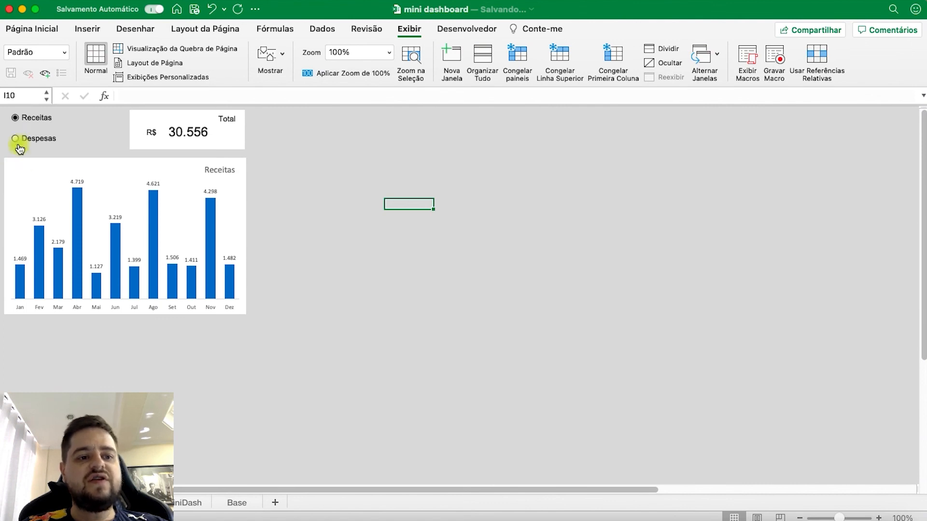
- Switch the option buttons to Despesas and back to Receitas to check the chart, title and total card
click(16, 141)
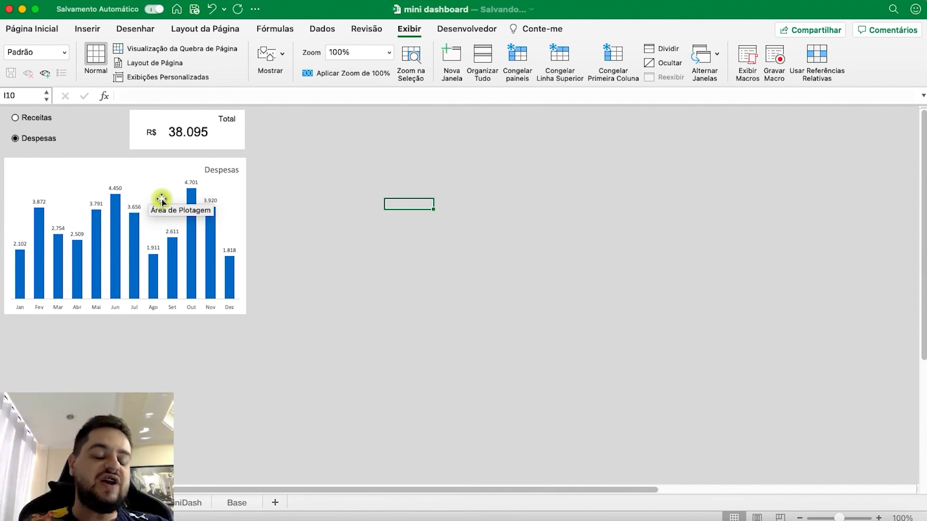
click(259, 188)
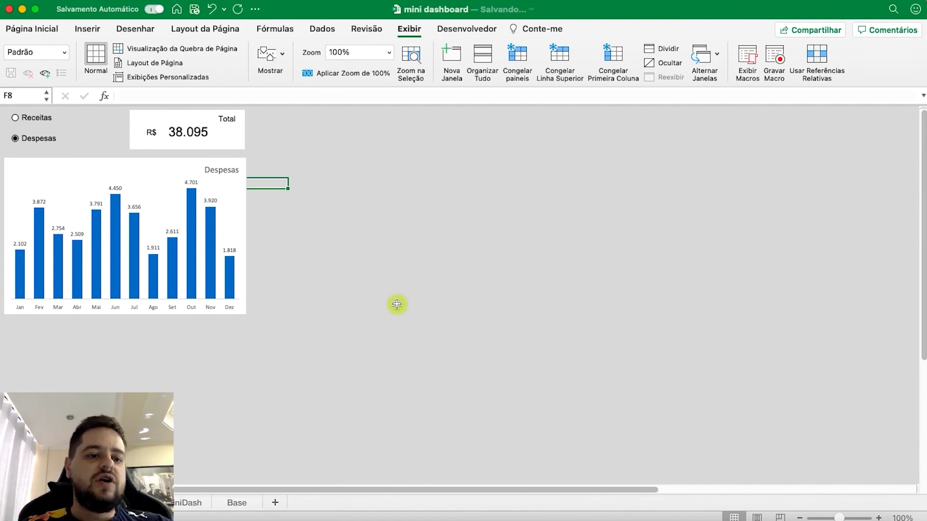
click(38, 128)
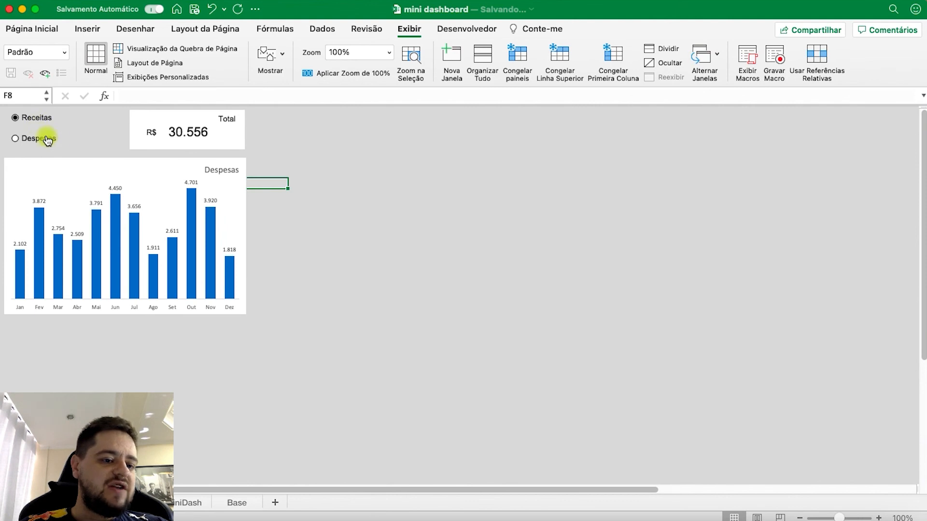
click(410, 284)
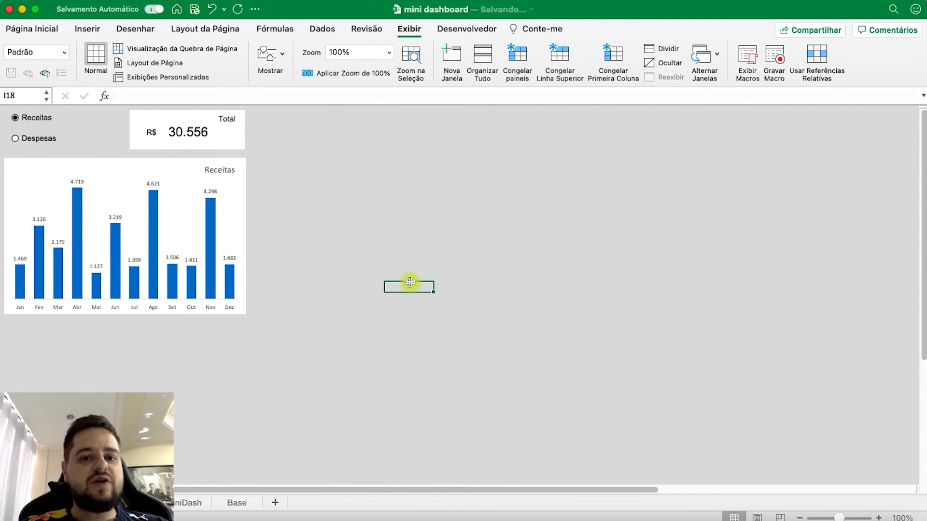